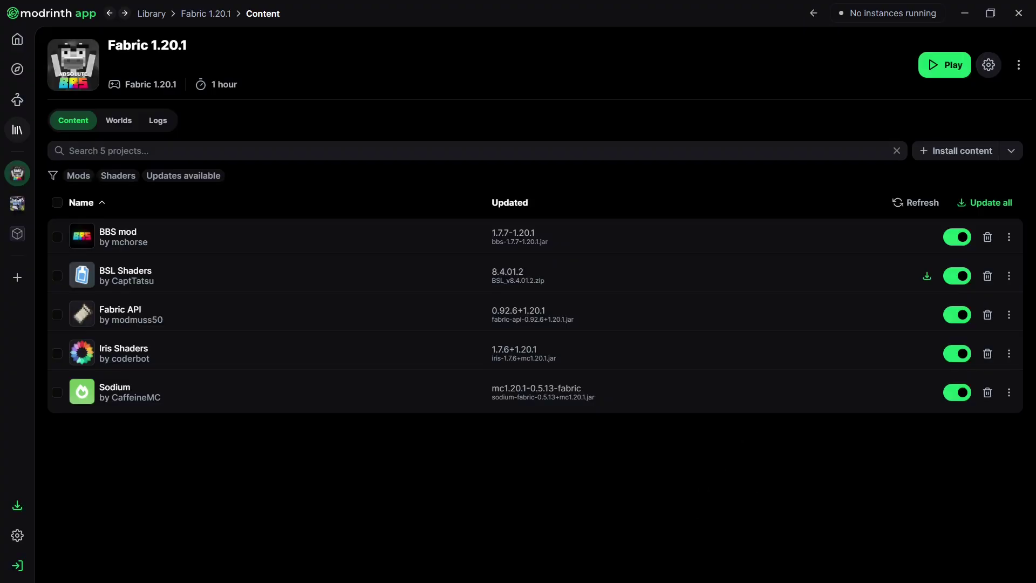
Bring up the Downloads folder and examine the bbs-bl-addon and betterlights-preview jar files and the betterlights.blpatch file
drag(1035, 161, 735, 167)
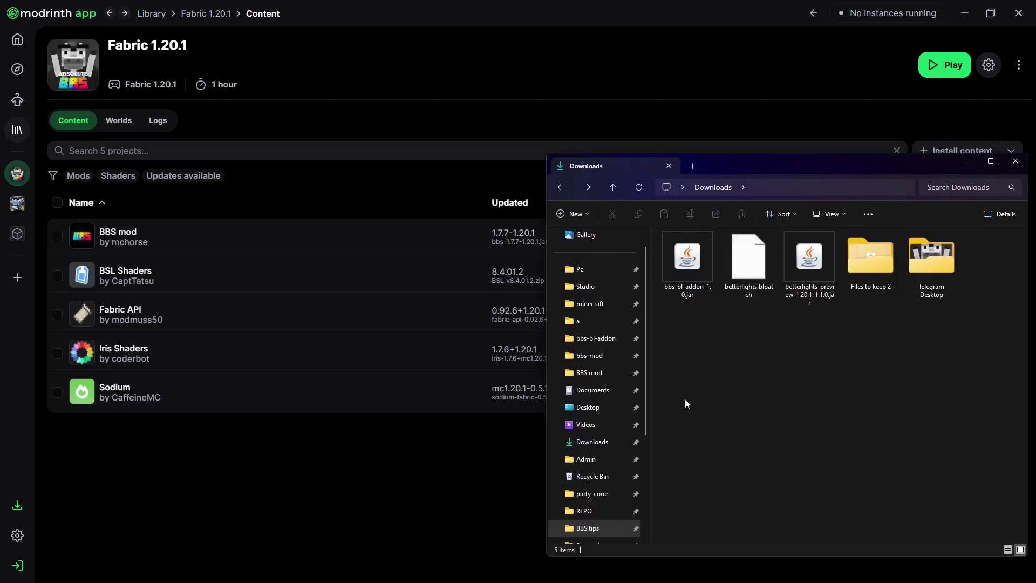
click(686, 268)
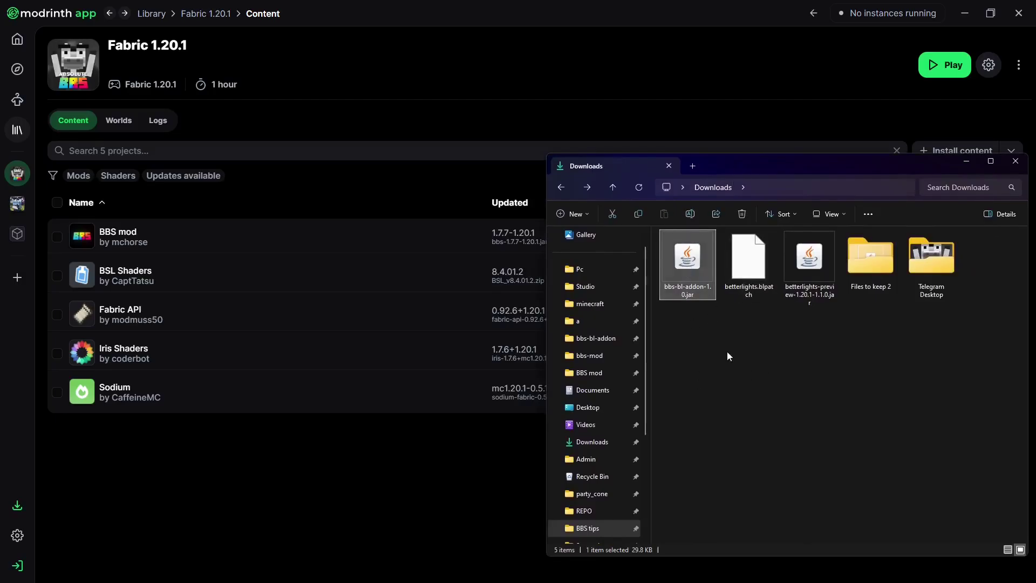
drag(704, 374, 678, 252)
drag(704, 374, 685, 283)
drag(824, 375, 798, 274)
click(813, 355)
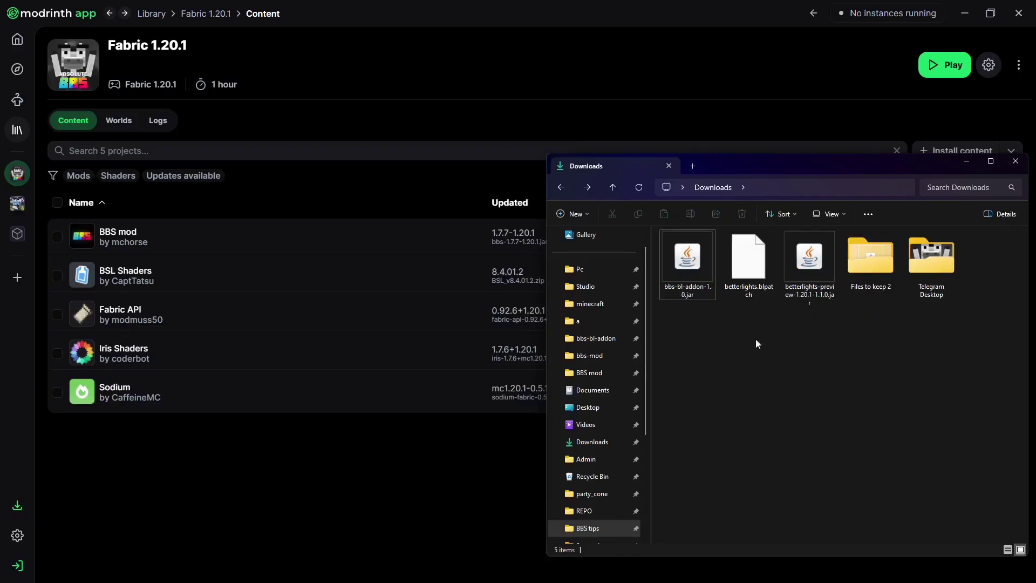
drag(751, 309, 747, 266)
click(763, 355)
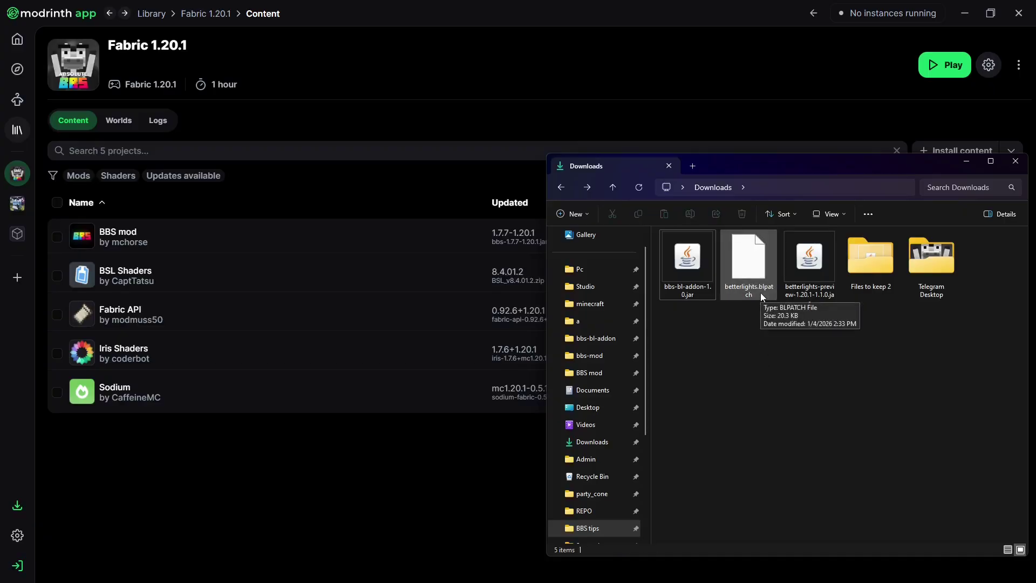
click(818, 299)
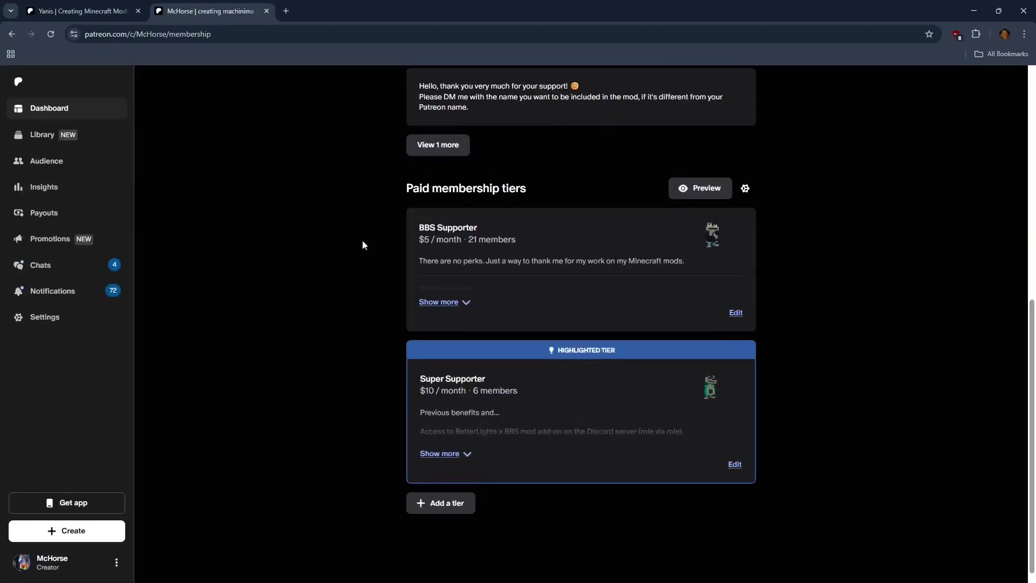
Switch to the browser and examine the Insider tier and its price on the Better Lights creator's Patreon membership page
scroll(349, 257, up, 4)
click(99, 13)
scroll(377, 327, up, 7)
scroll(377, 327, down, 1)
scroll(377, 331, down, 5)
scroll(346, 326, up, 1)
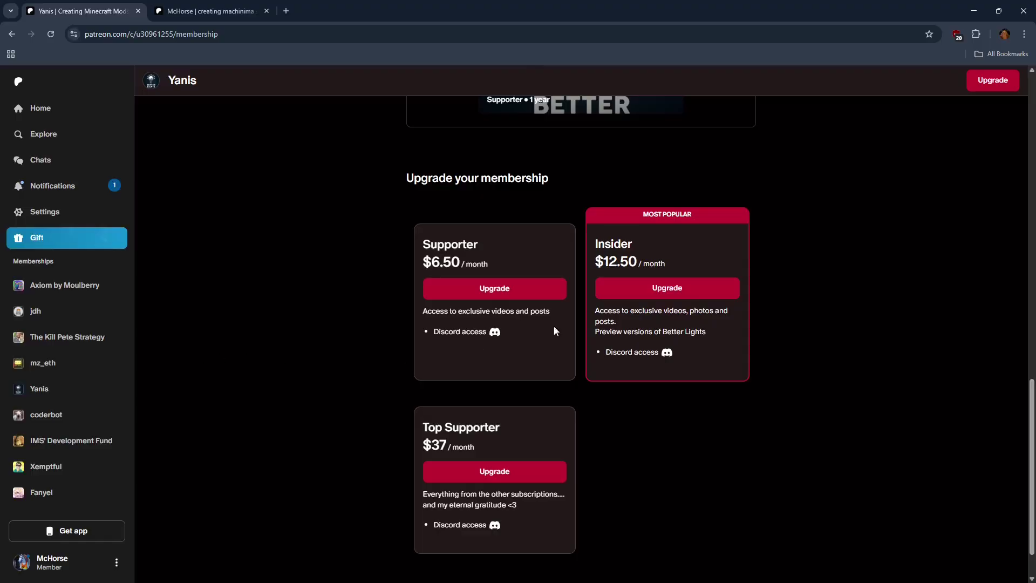
double_click(606, 241)
drag(596, 261, 638, 261)
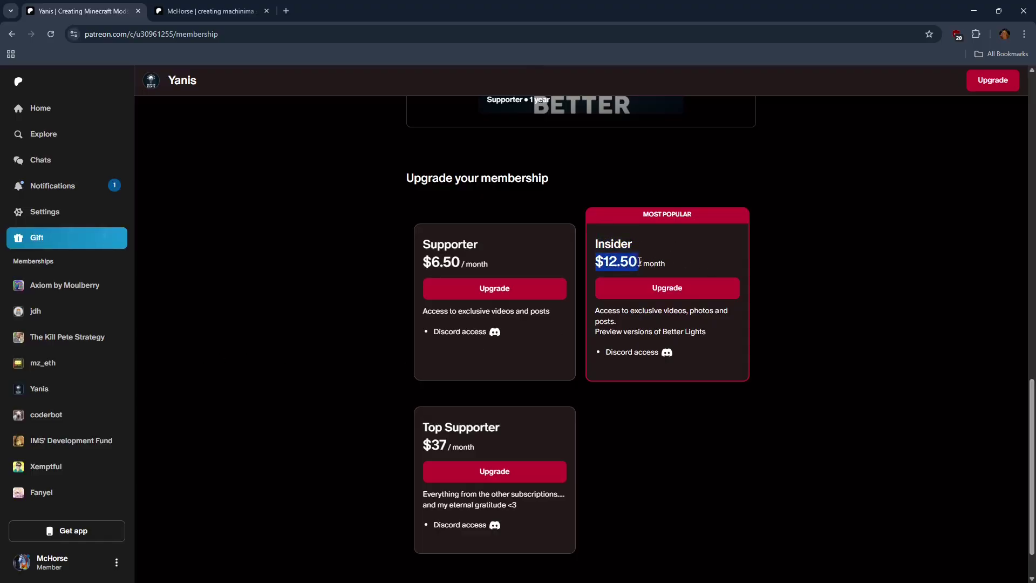
Review the paid membership tiers on the BBS mod creator's Patreon page, down to the Super Supporter tier
click(238, 13)
scroll(350, 210, down, 2)
scroll(350, 212, down, 2)
scroll(349, 207, up, 1)
middle_click(350, 207)
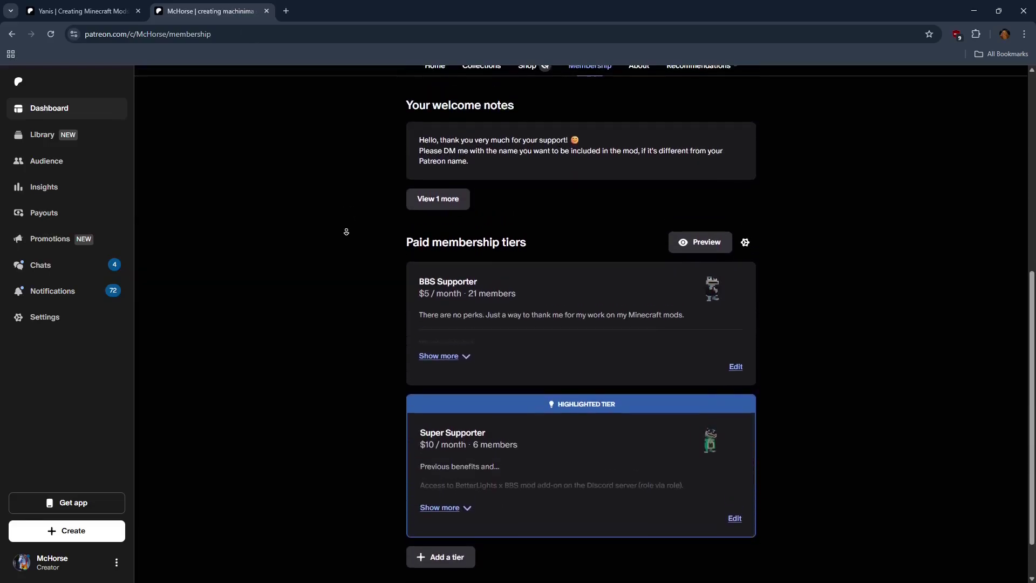
middle_click(347, 233)
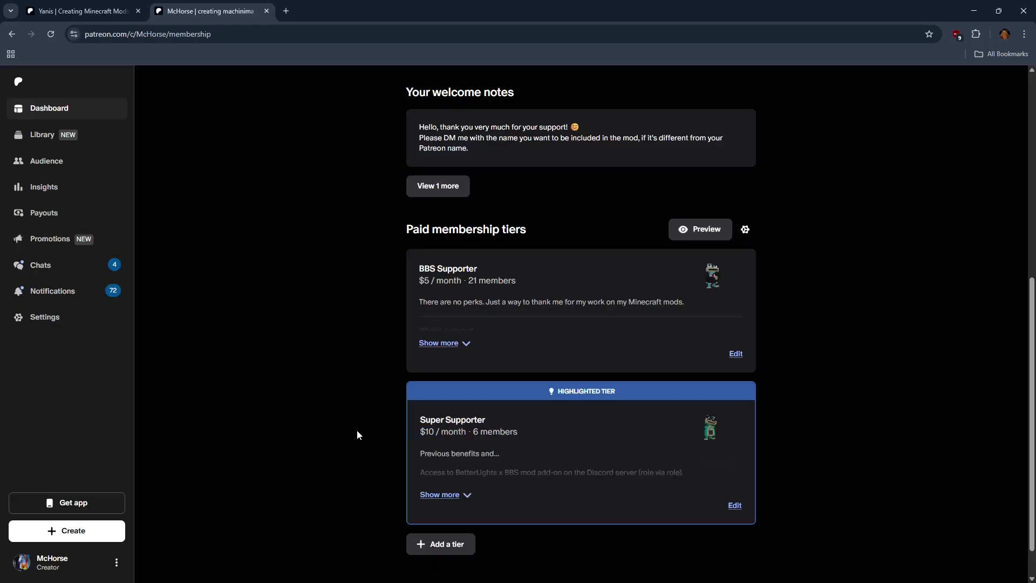
Add bbs-bl-addon-1.0.jar and betterlights-preview-1.20.1-1.1.0.jar from Downloads to the Fabric 1.20.1 instance in Modrinth App
key(alt+Tab)
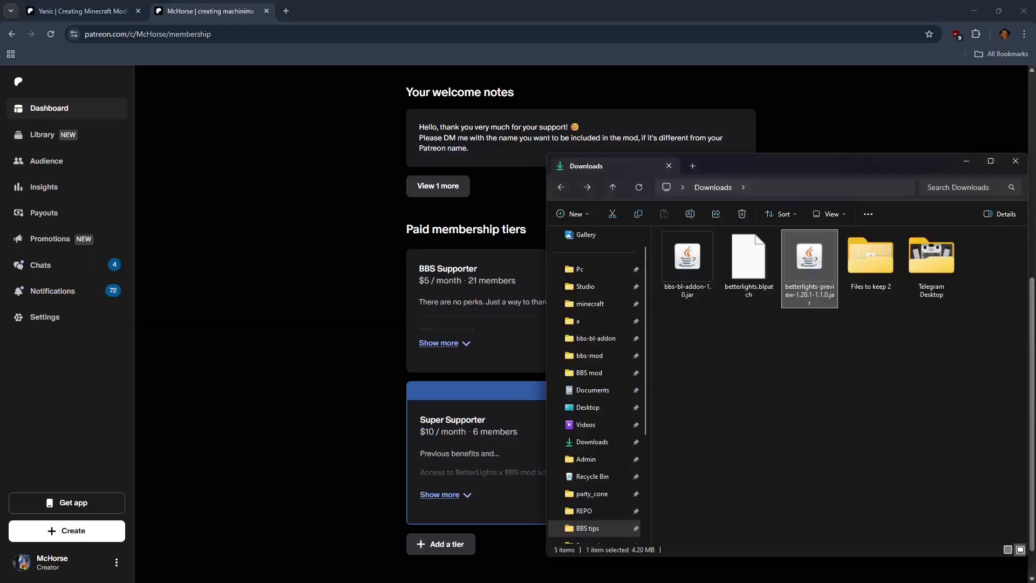
click(724, 386)
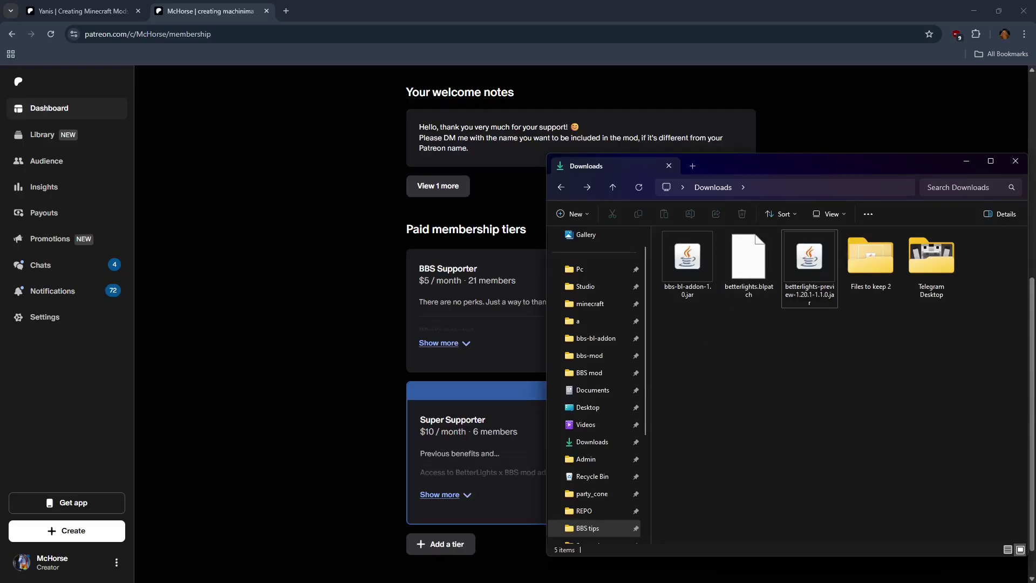
key(alt+Tab)
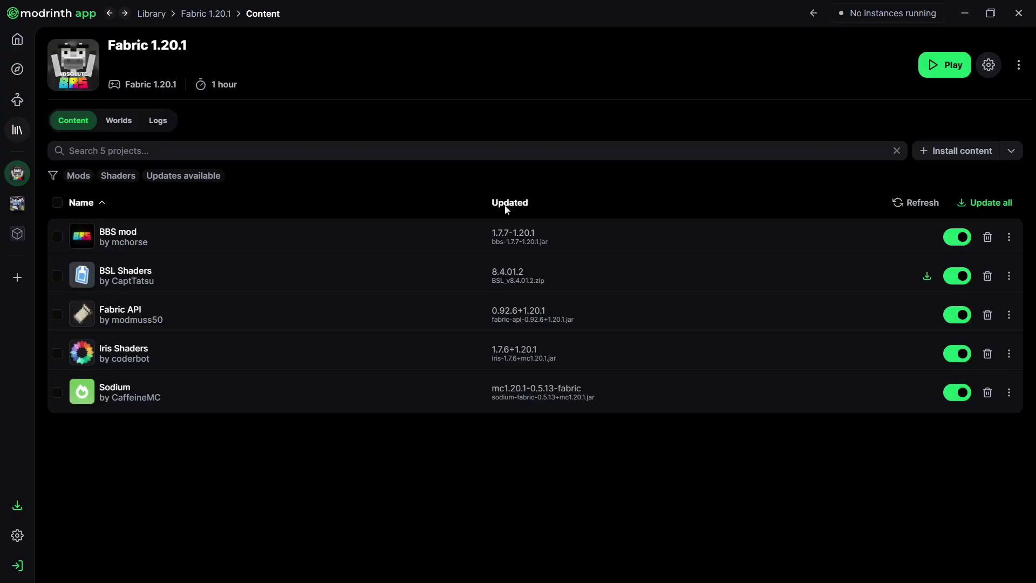
key(alt+Tab)
ctrl+click(810, 264)
drag(809, 265, 326, 303)
click(354, 198)
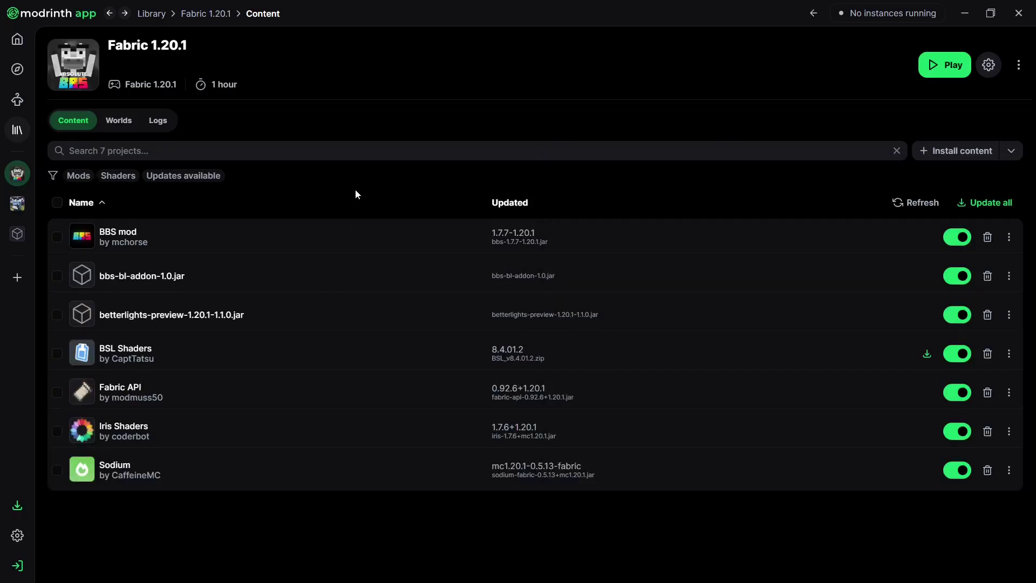
Check the instance's game and Fabric versions in its installation settings, and the Iris and Sodium versions in the content list
click(989, 65)
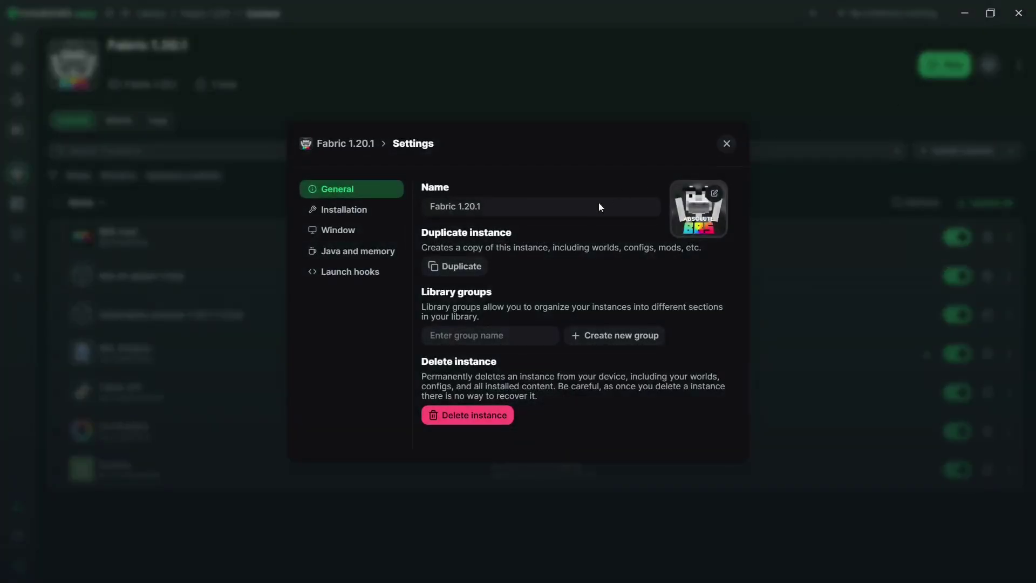
click(361, 211)
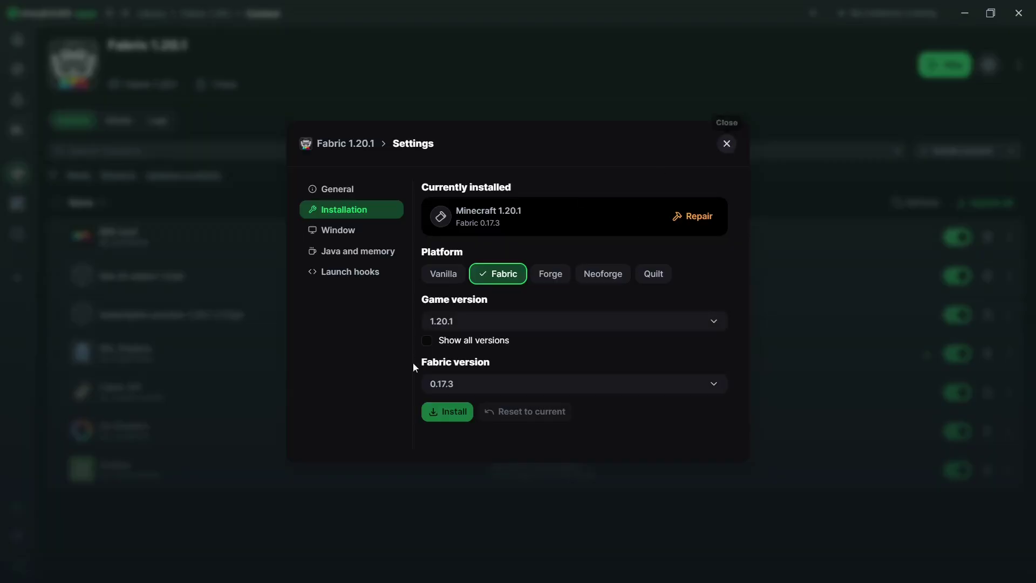
click(727, 144)
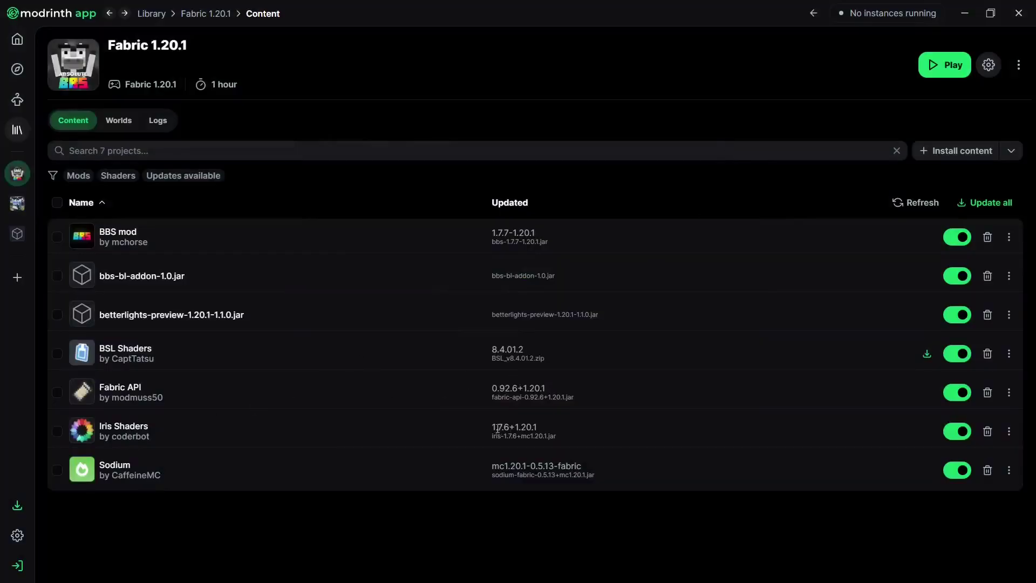
drag(495, 428, 508, 427)
click(505, 464)
drag(536, 466, 554, 465)
click(555, 465)
Launch the Fabric 1.20.1 instance and open its logs
click(944, 65)
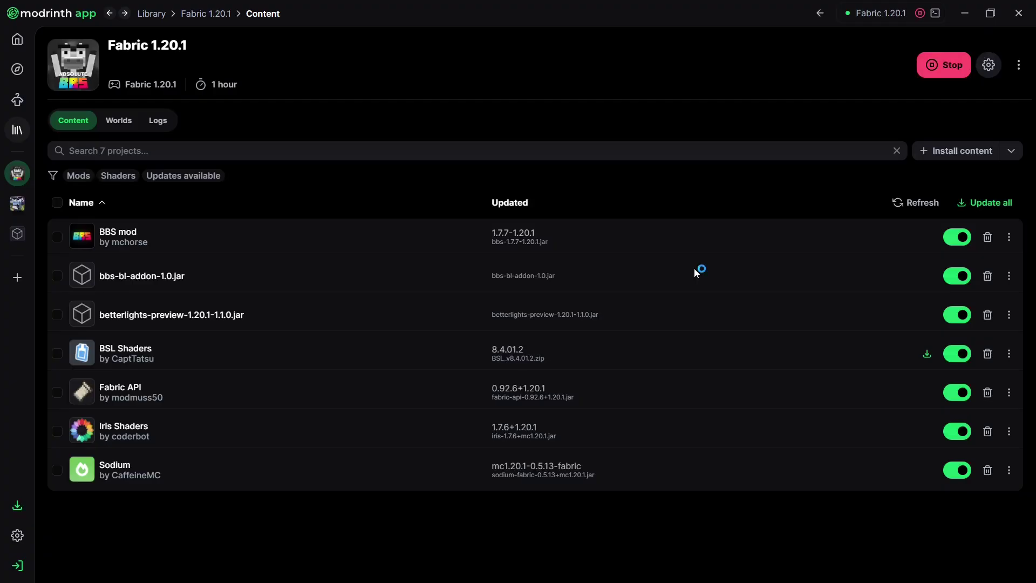
click(158, 120)
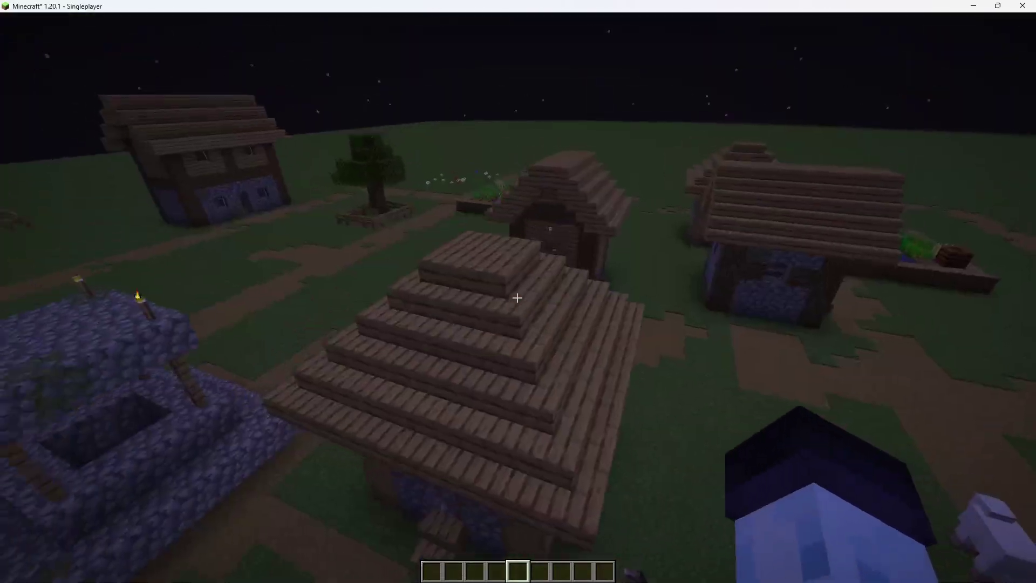
Fly away from the village in Minecraft and land on the open grass facing the houses
key(w)
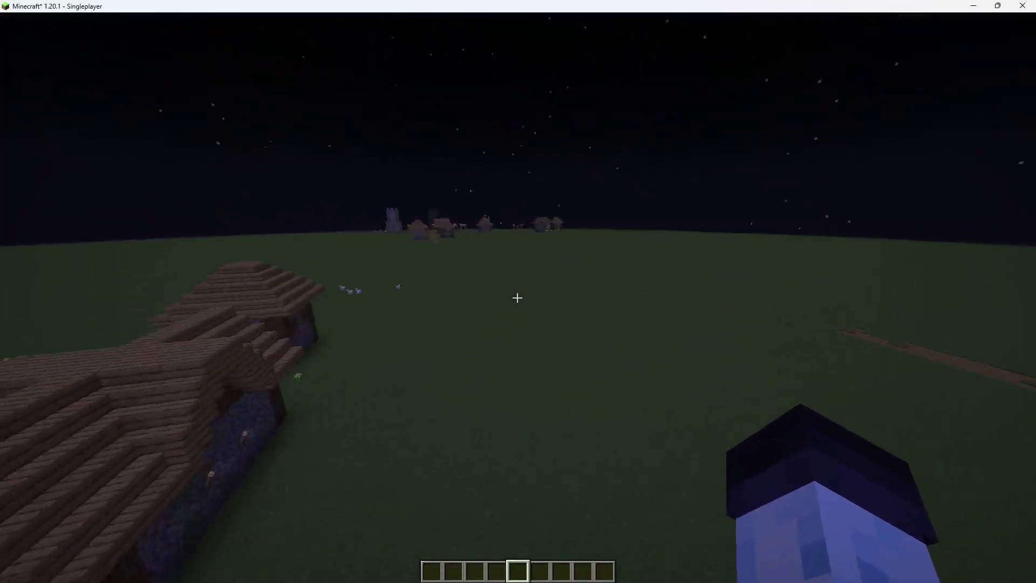
key(s)
key(space)
key(space)
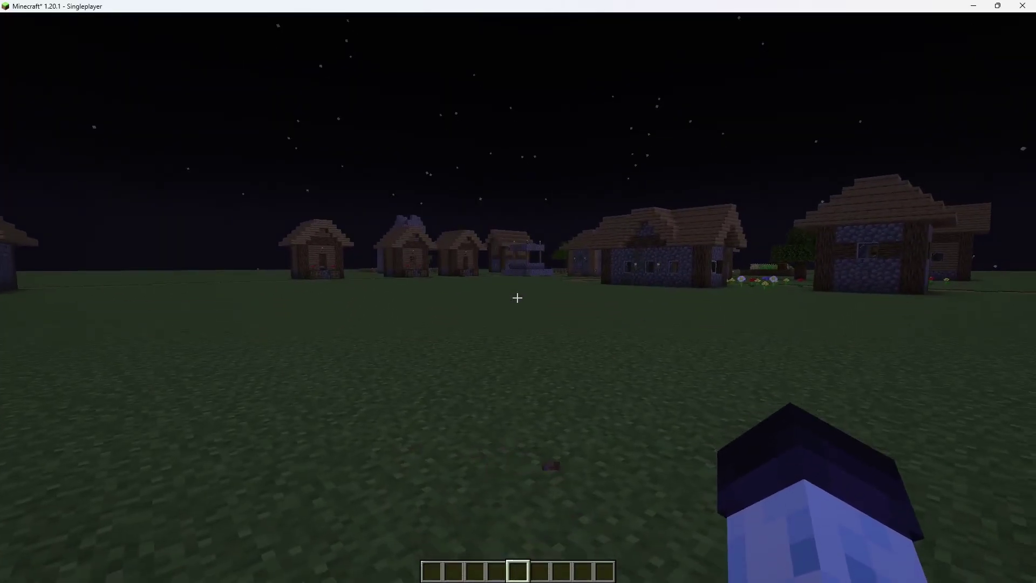
Open the shader pack selection from the video settings and select BSL_v8.4.01.2.zip
key(o)
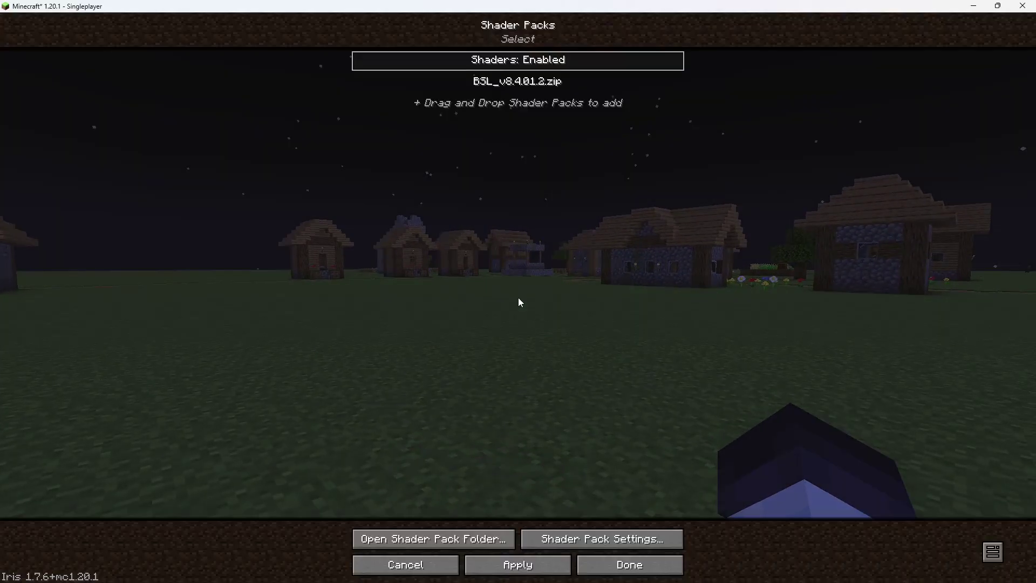
key(Escape)
key(Escape)
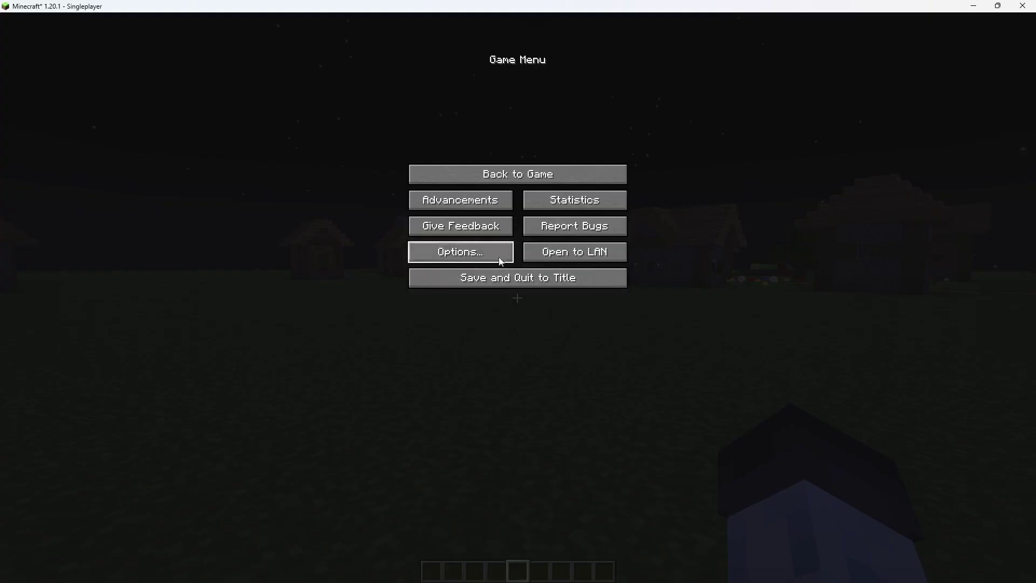
click(500, 252)
click(488, 189)
click(300, 31)
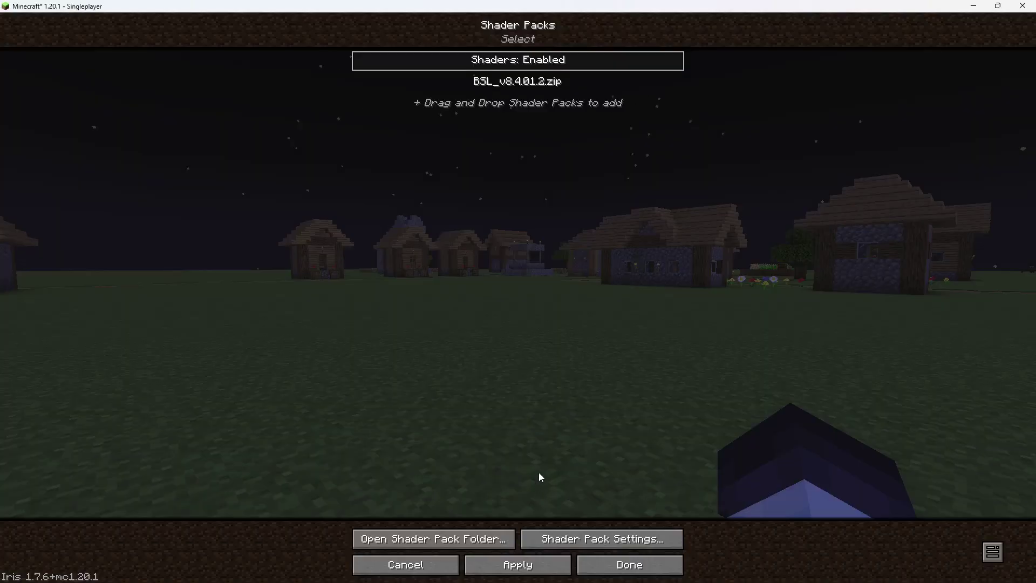
click(501, 89)
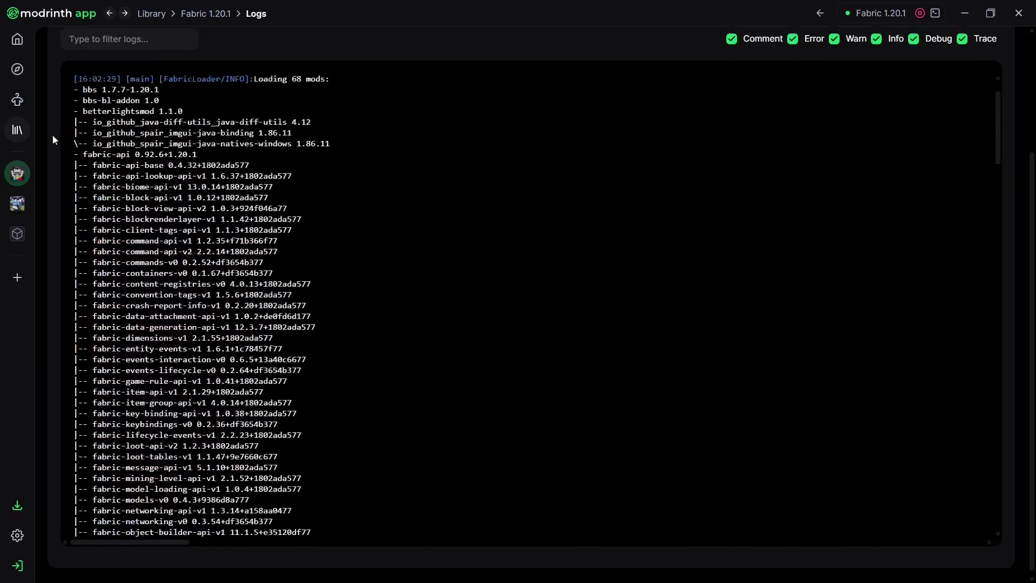
Switch to Modrinth App and check the BSL Shaders version in the instance's content list
scroll(52, 143, up, 3)
click(74, 128)
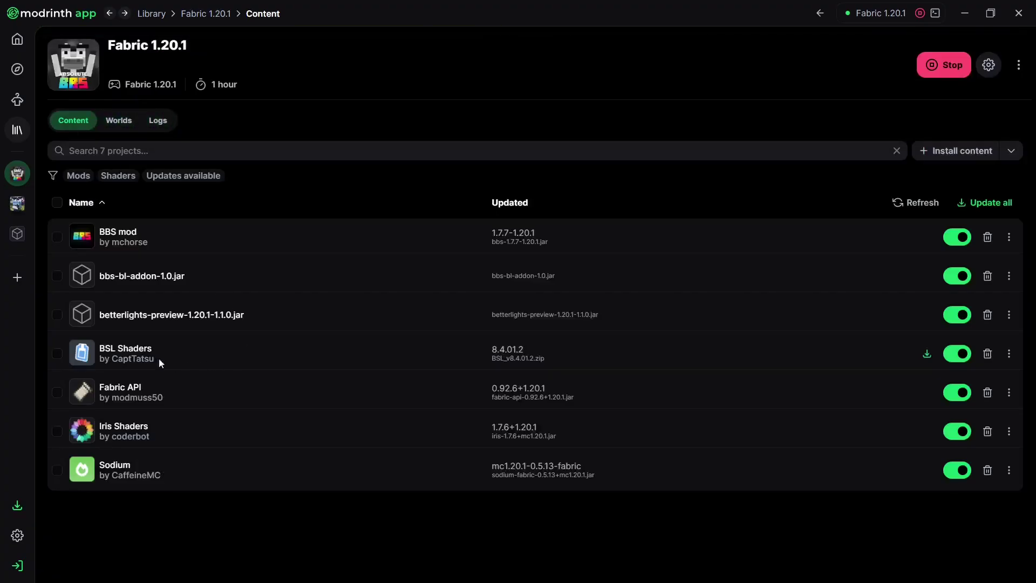
drag(492, 353, 517, 352)
click(495, 354)
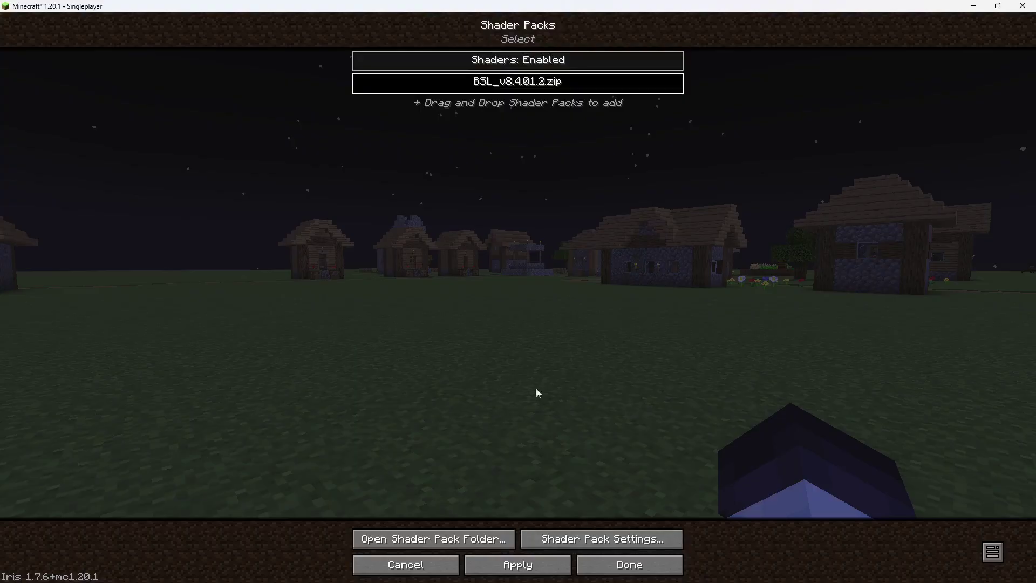
Toggle the shaders setting in Minecraft, accept the shader pack selection and return to the world
click(507, 61)
click(602, 567)
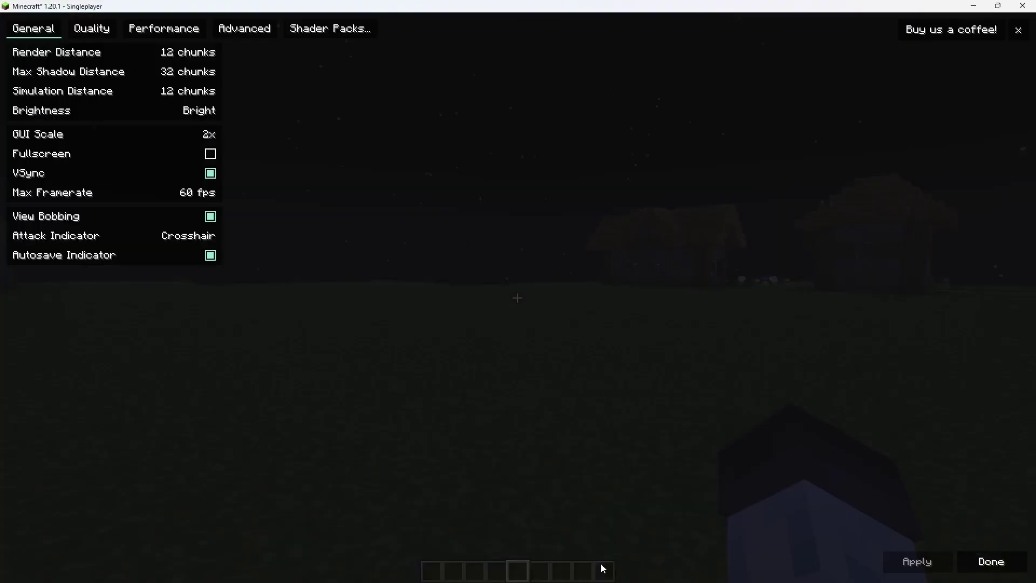
key(Escape)
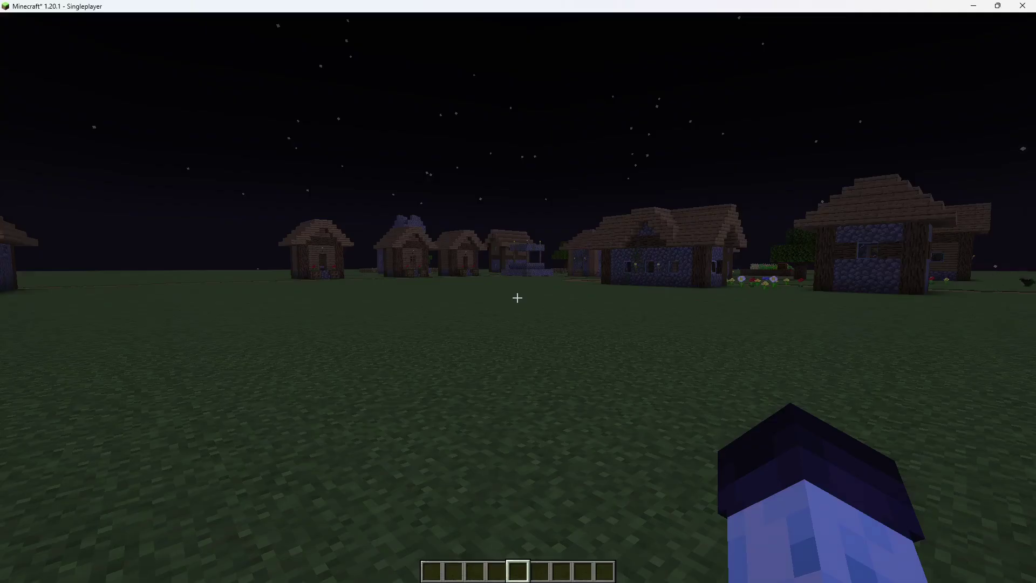
Open the game's key binds and reset the BetterLights Place light and Show editor bindings
key(Escape)
click(475, 248)
click(618, 186)
click(641, 105)
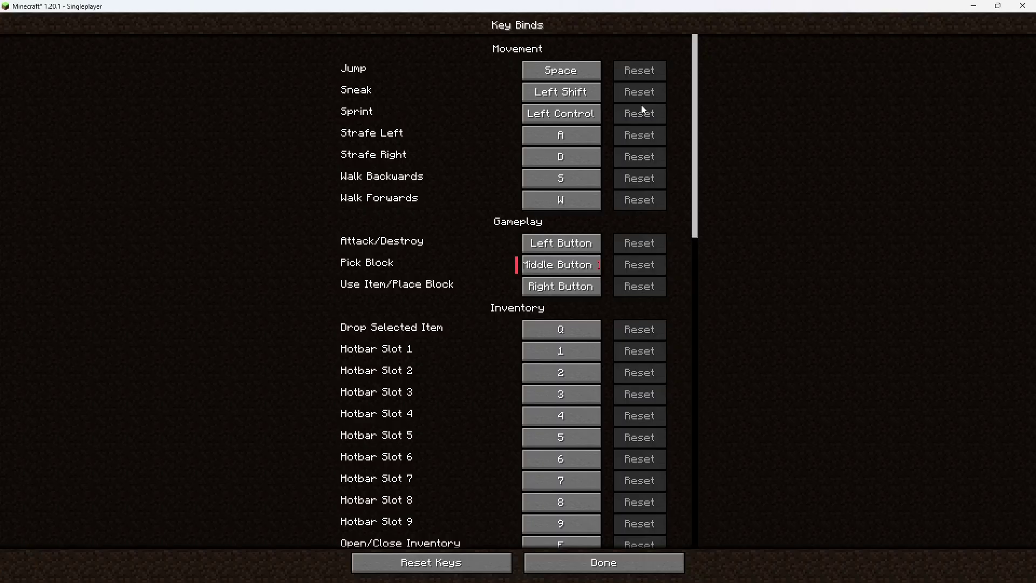
drag(695, 74, 696, 390)
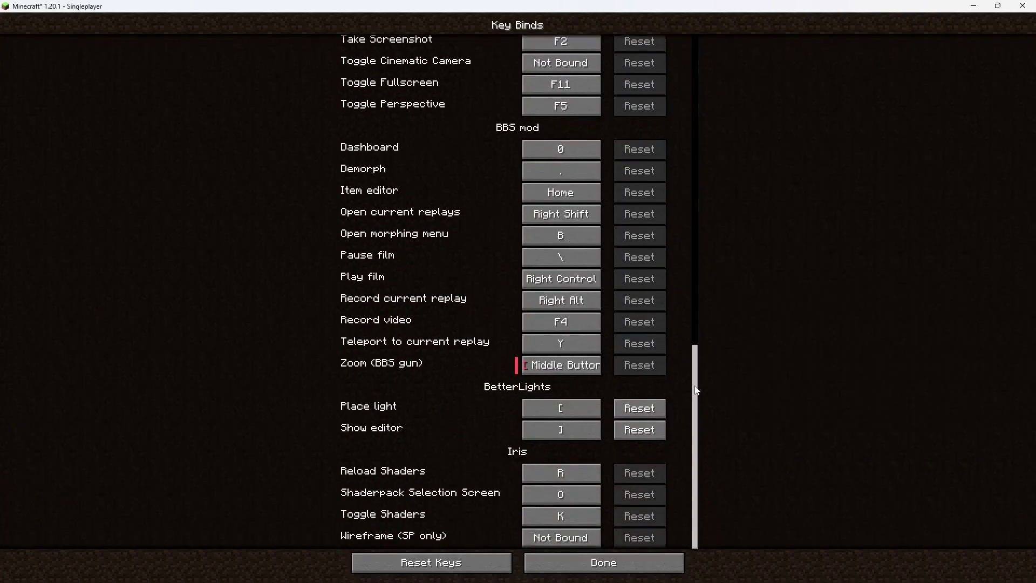
click(640, 408)
click(642, 431)
Bind BetterLights Place light to [ and Show editor to ], and accept the key binds
click(564, 412)
click(565, 413)
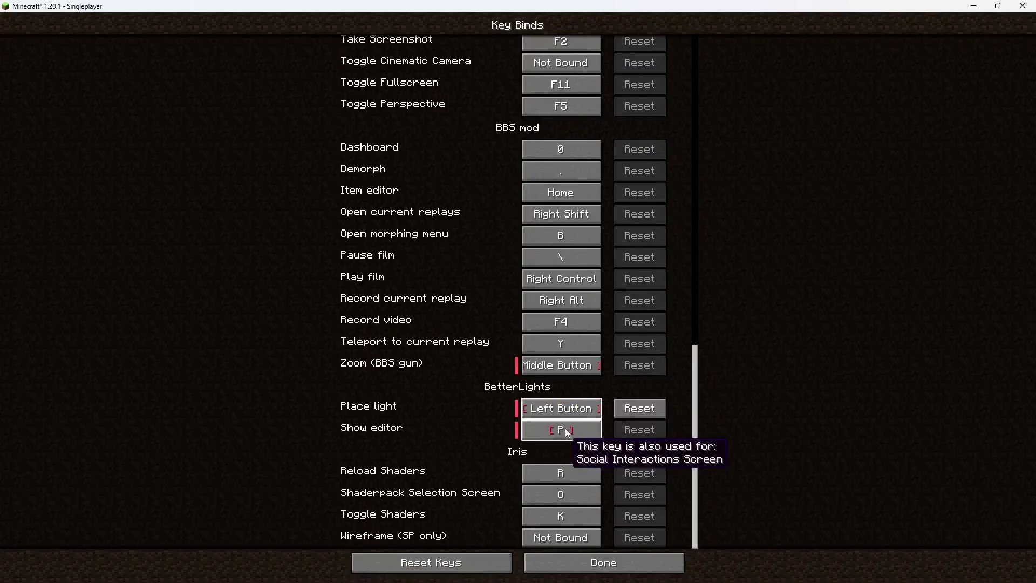
click(565, 413)
key(bracketleft)
click(567, 434)
key(bracketright)
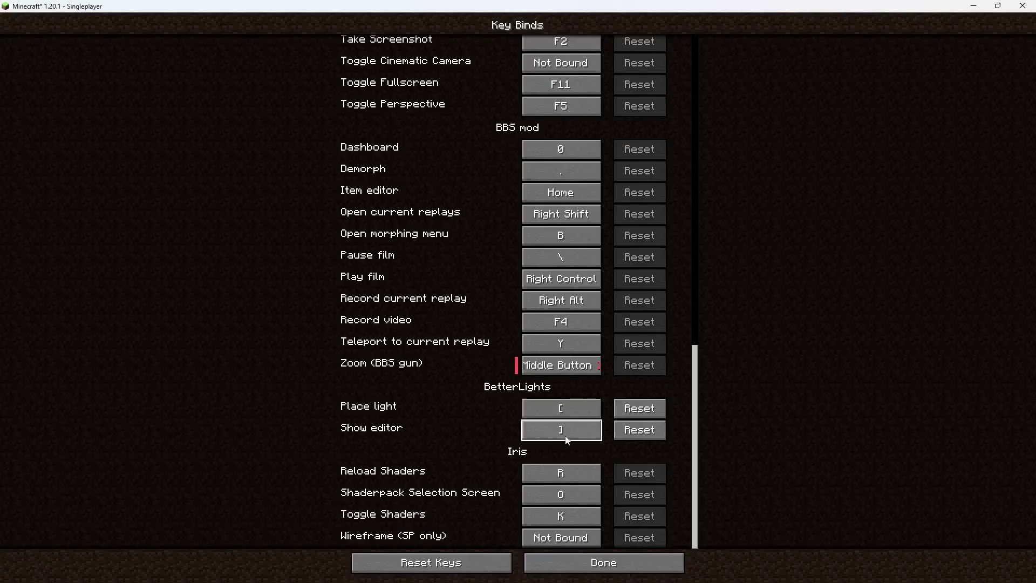
click(561, 564)
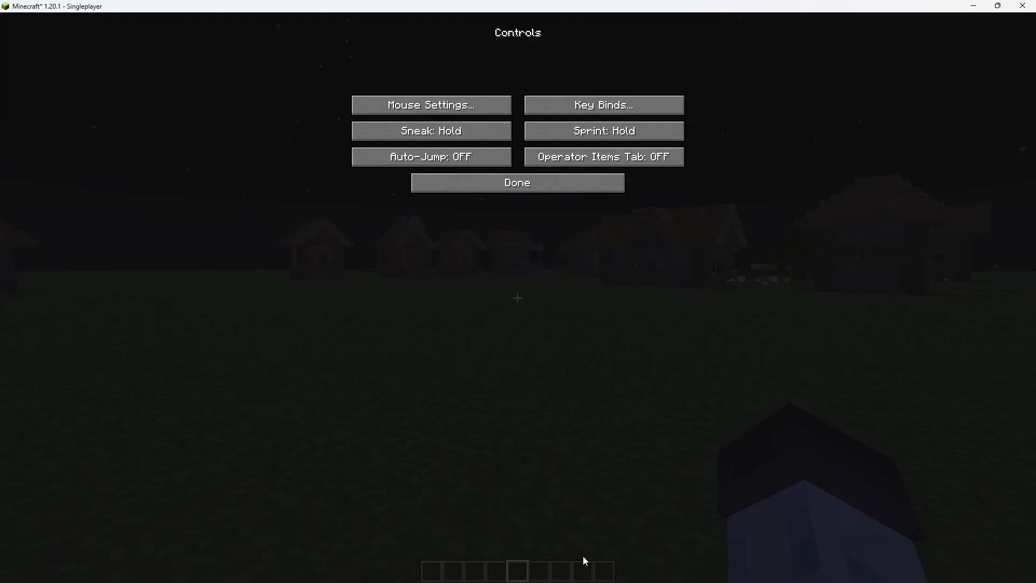
Return to the world and open the BetterLights editor
click(555, 193)
key(Escape)
key(Escape)
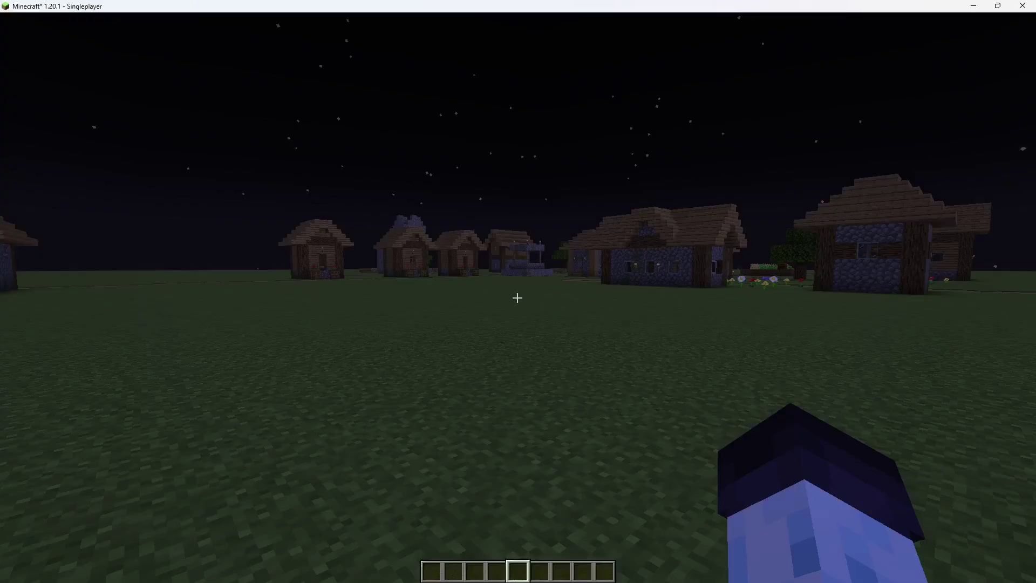
key(F6)
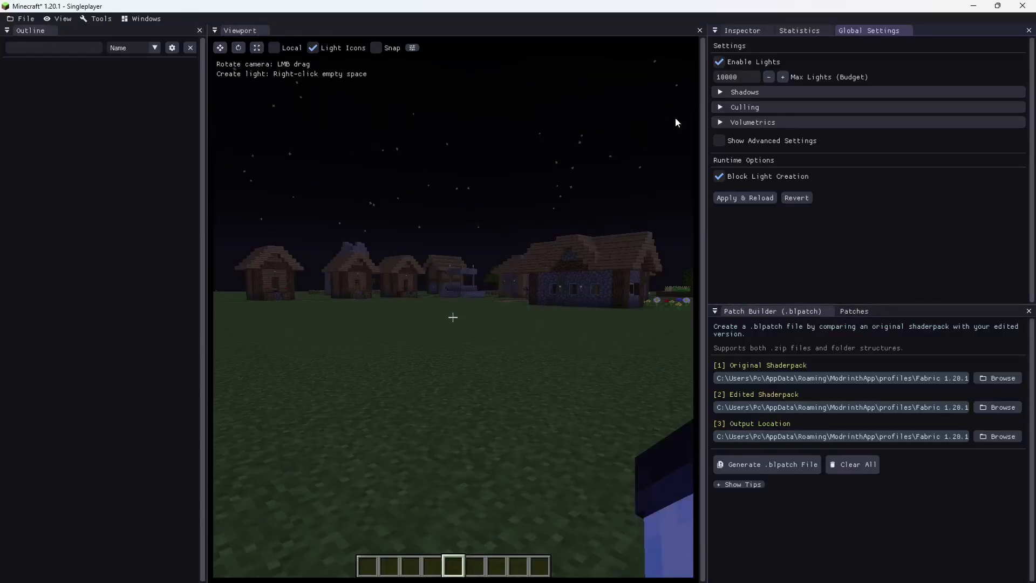
Close the Patch Builder and Patches panels in the BetterLights editor
drag(801, 36, 855, 28)
click(827, 310)
click(763, 311)
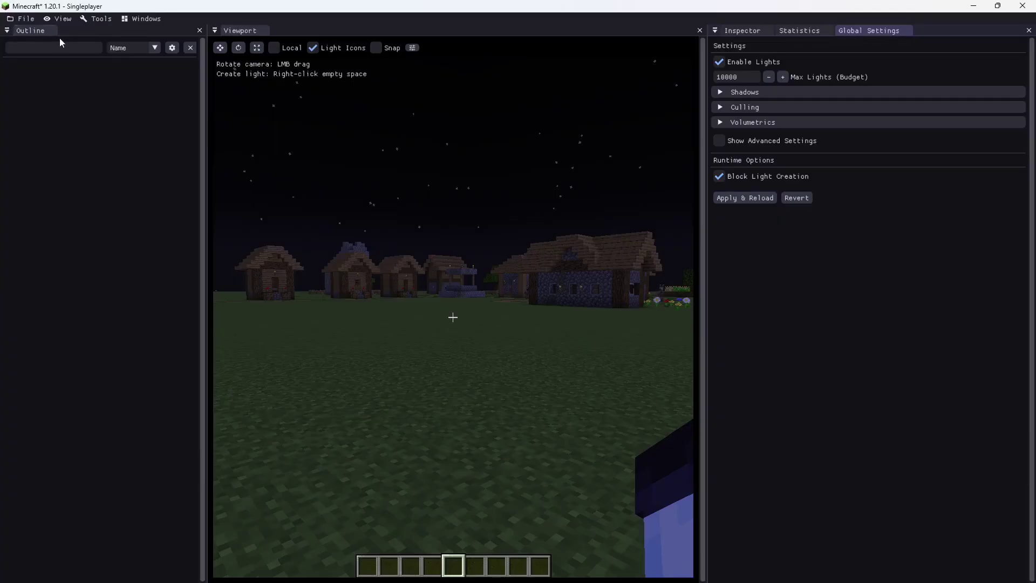
Leave the editor, apply the BSL_v8.4.01.2.zip shader pack and return to the world
key(Escape)
key(Escape)
key(o)
click(518, 82)
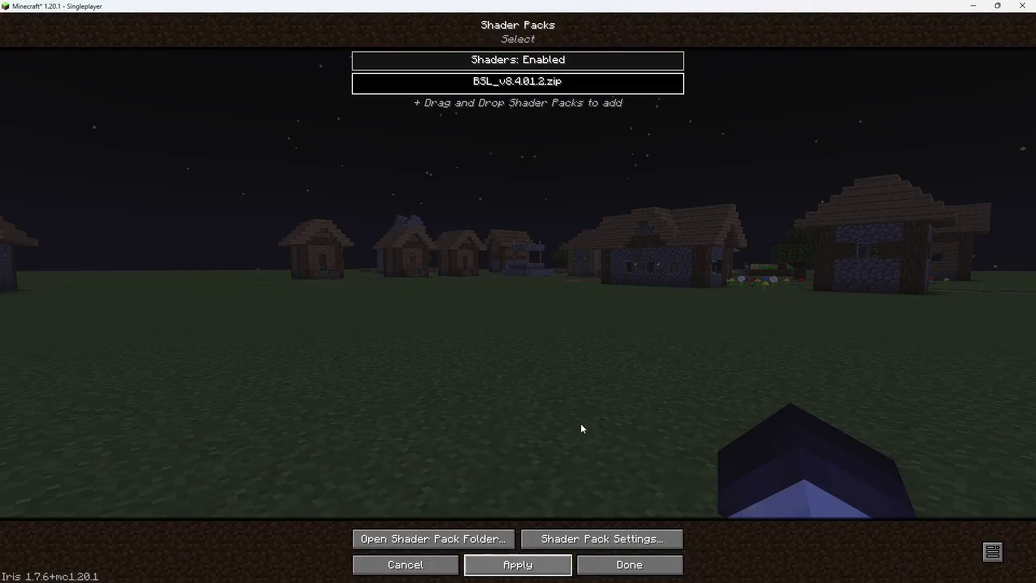
key(Escape)
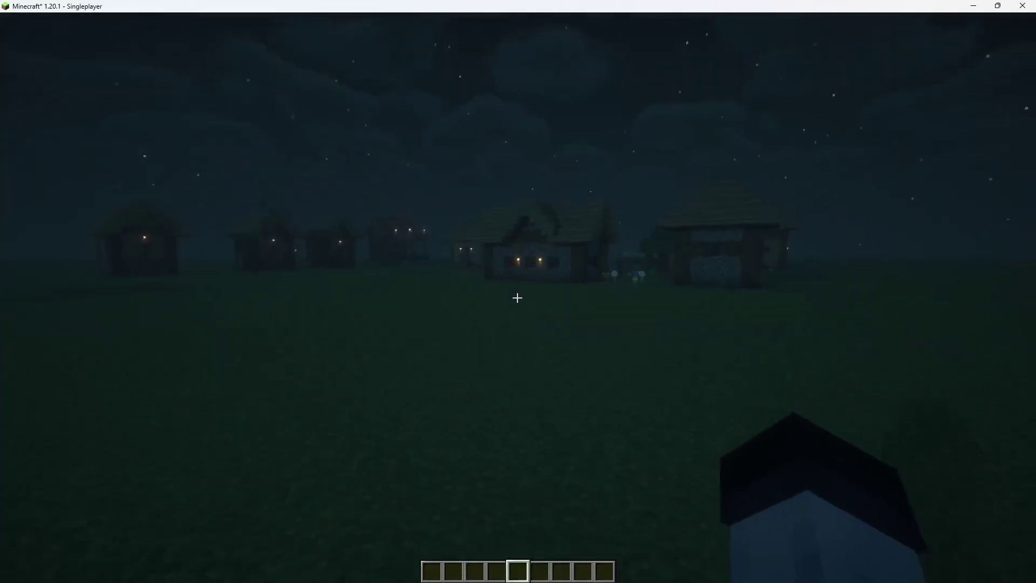
key(w)
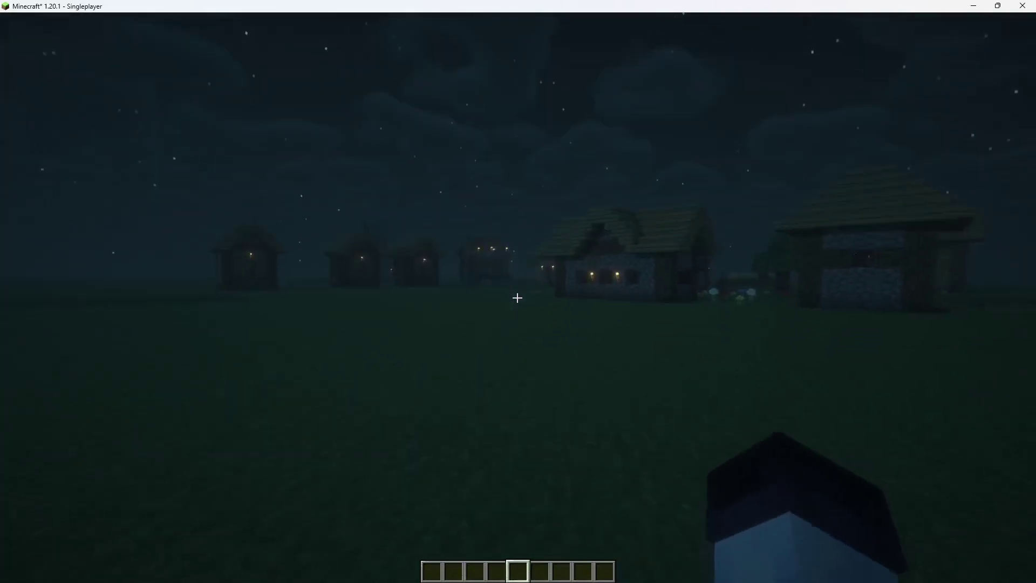
Show the Patches window in the BetterLights editor and rescan with BSL_v8.4.01.2.zip as the base shaderpack
key(F6)
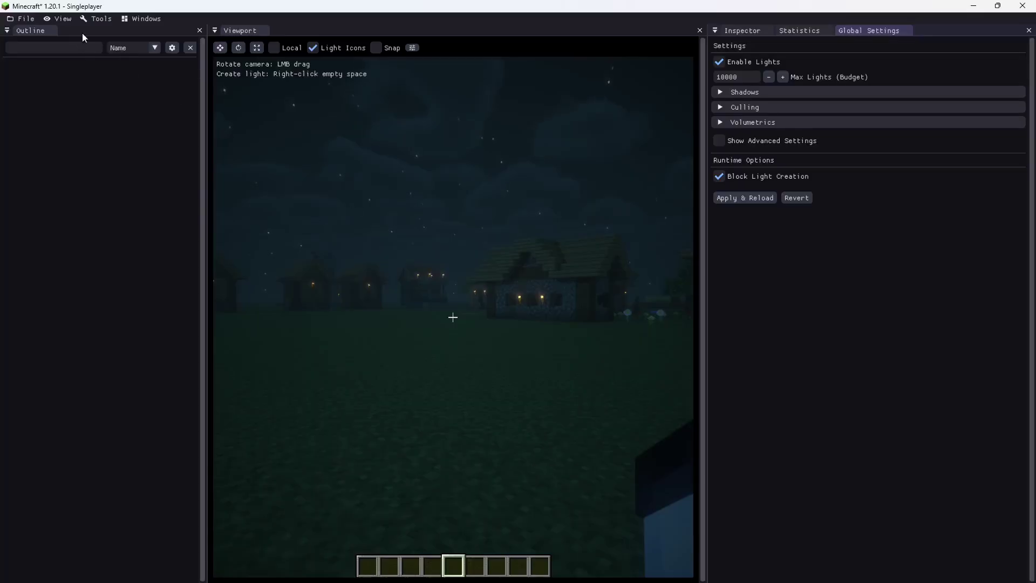
click(96, 18)
mouse_move(141, 21)
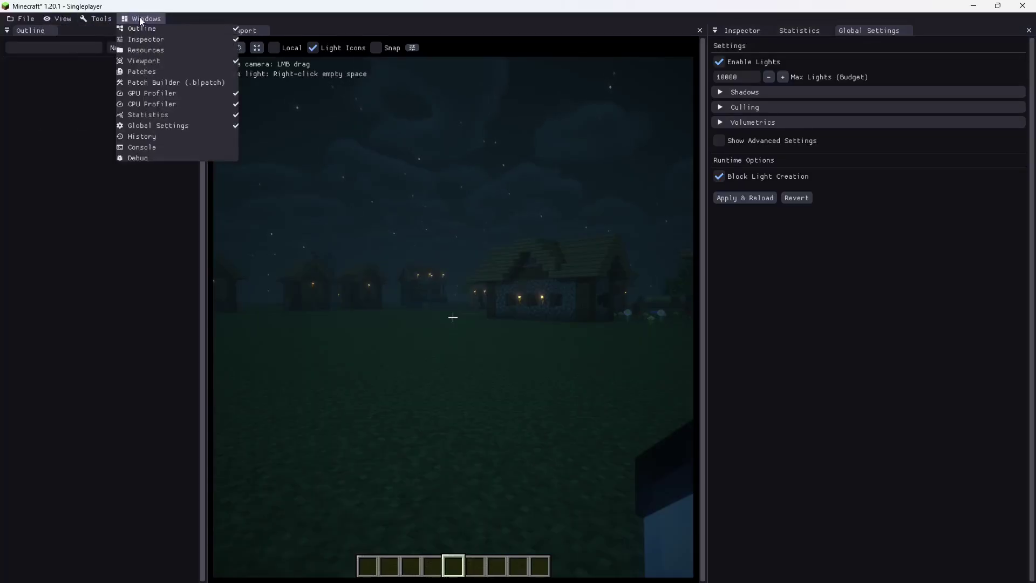
click(144, 70)
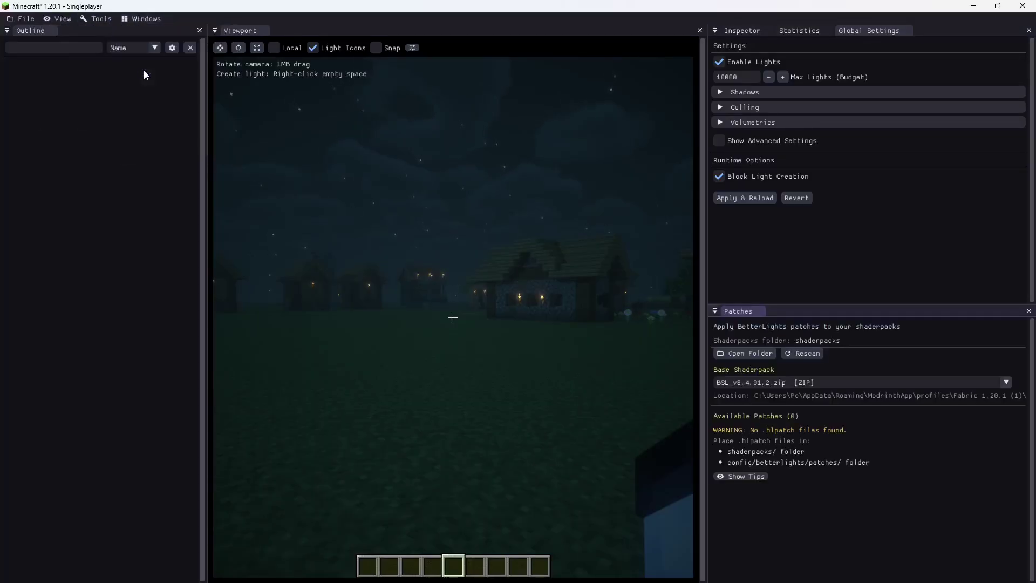
click(756, 383)
click(761, 397)
click(805, 354)
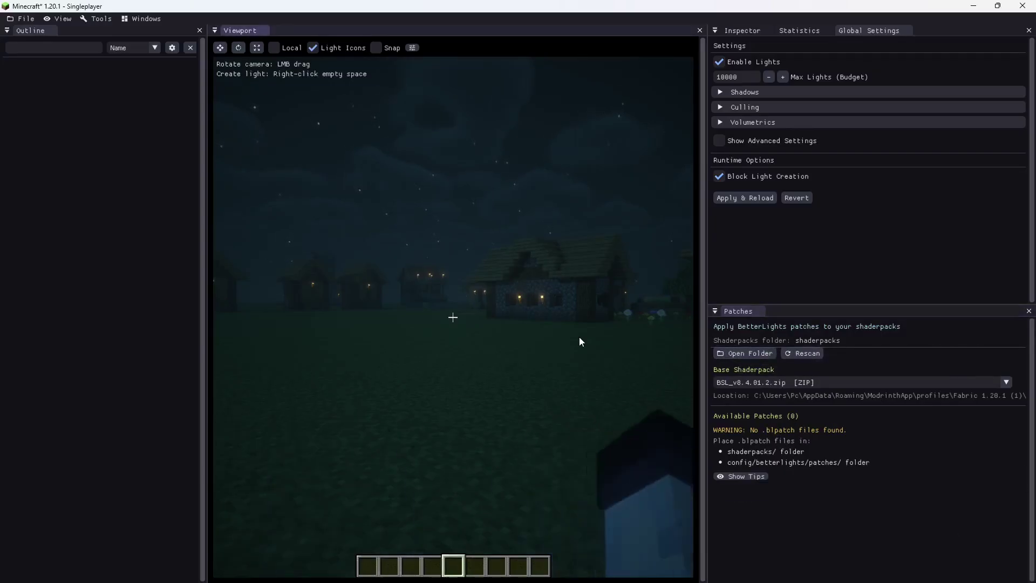
Switch to the Modrinth App, open the Fabric 1.20.1 instance's folder and go to config/betterlights/patches
key(alt+Tab)
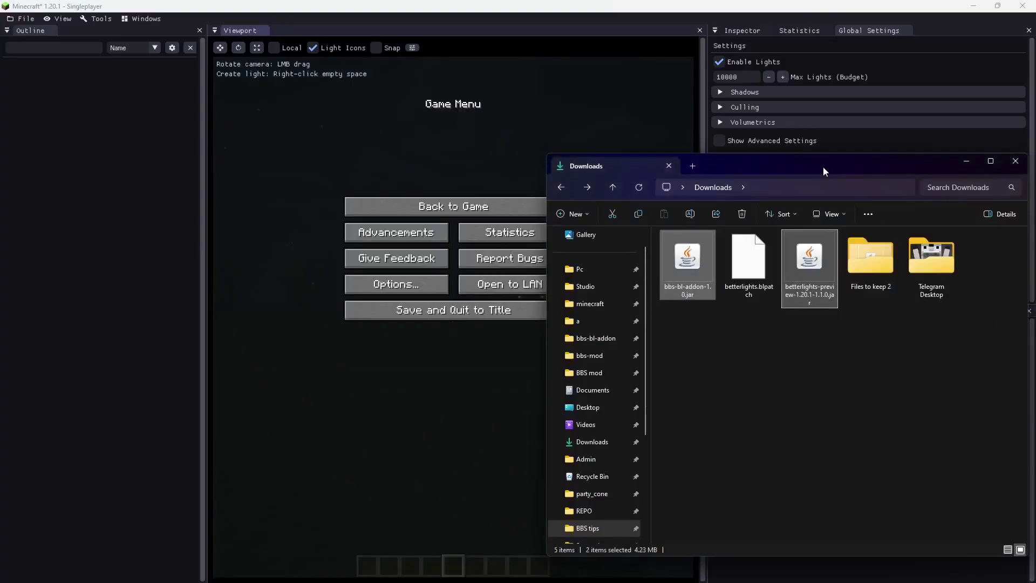
drag(824, 164, 755, 0)
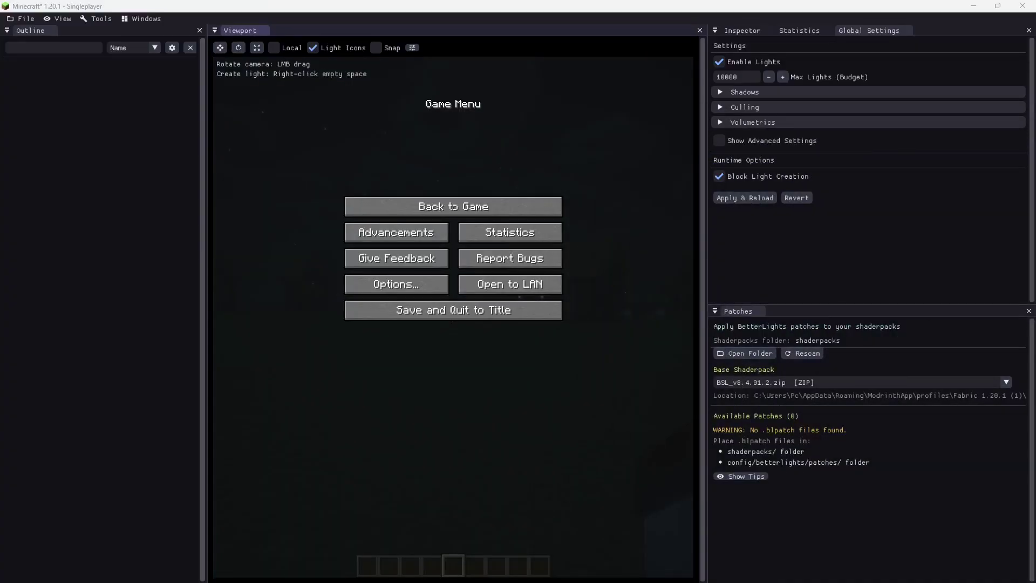
key(alt+Tab)
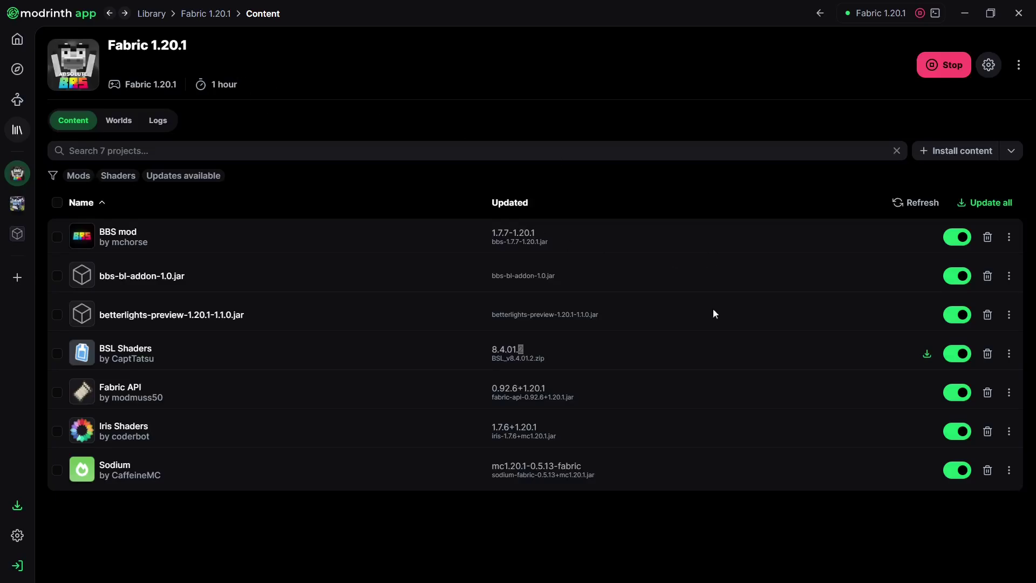
click(1019, 66)
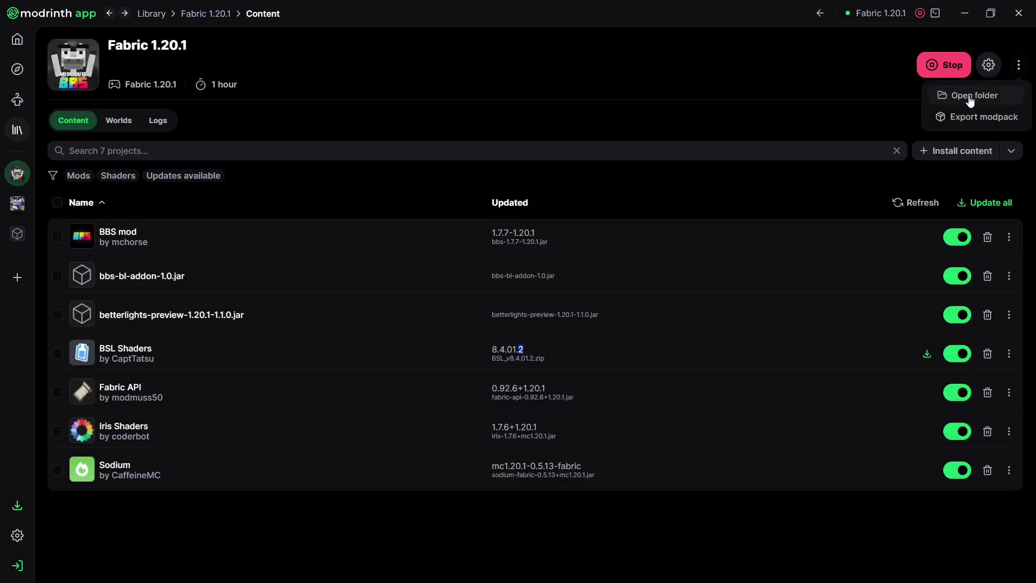
click(969, 97)
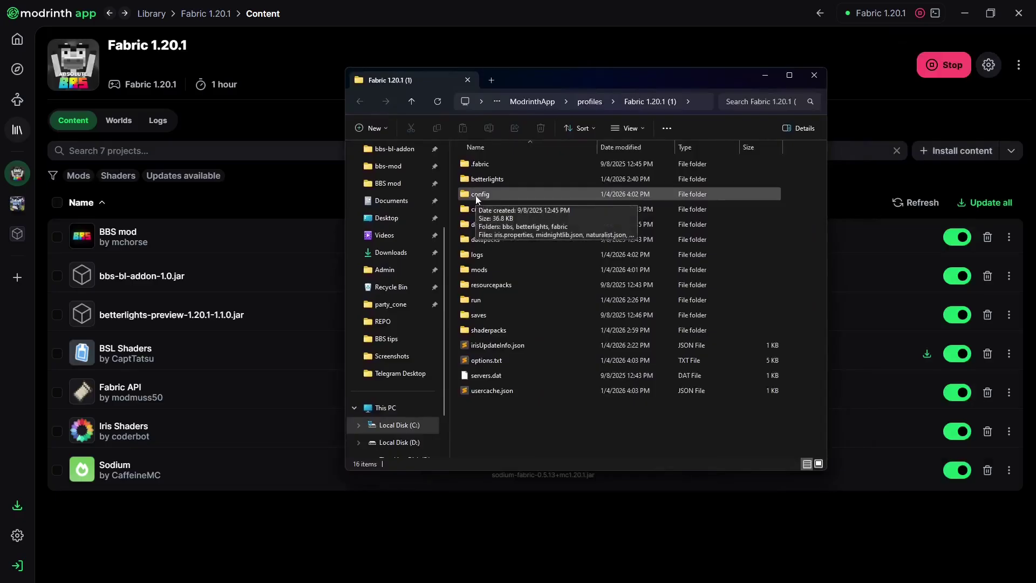
double_click(477, 196)
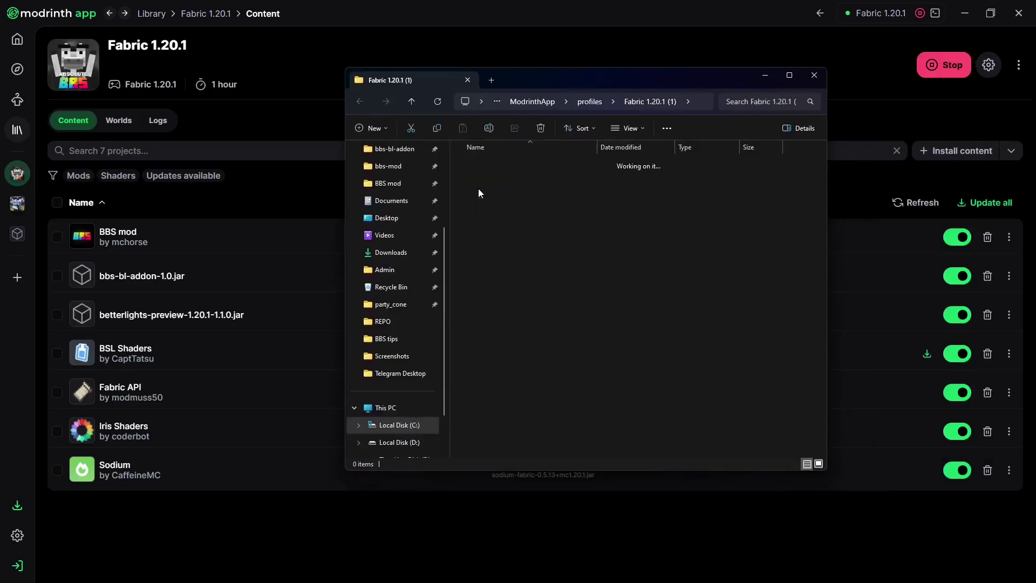
double_click(482, 179)
double_click(482, 164)
Copy betterlights.blpatch from Downloads into the patches folder and minimize the Downloads window
drag(1035, 165, 684, 127)
click(619, 217)
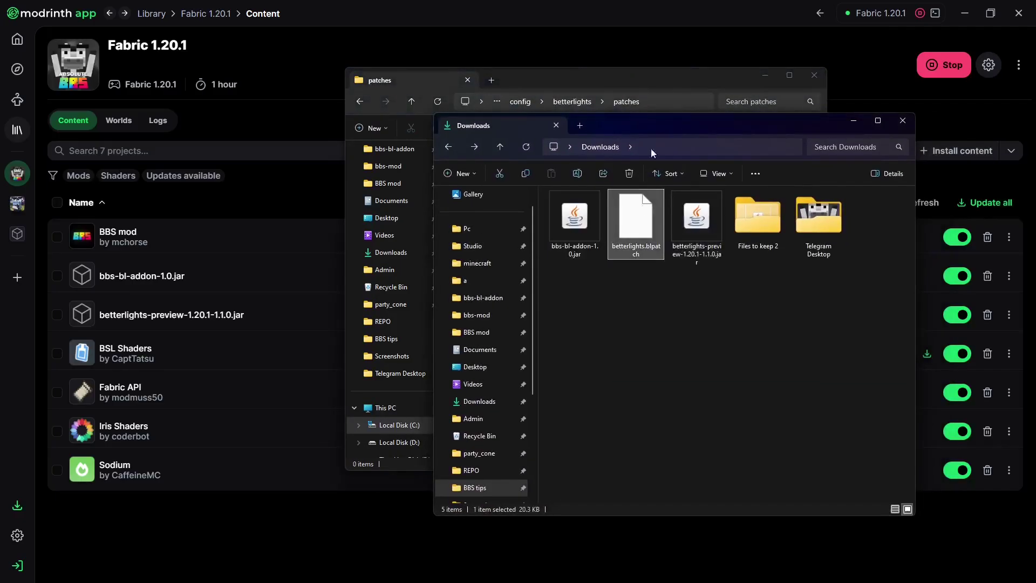
key(alt+Tab)
key(ctrl+v)
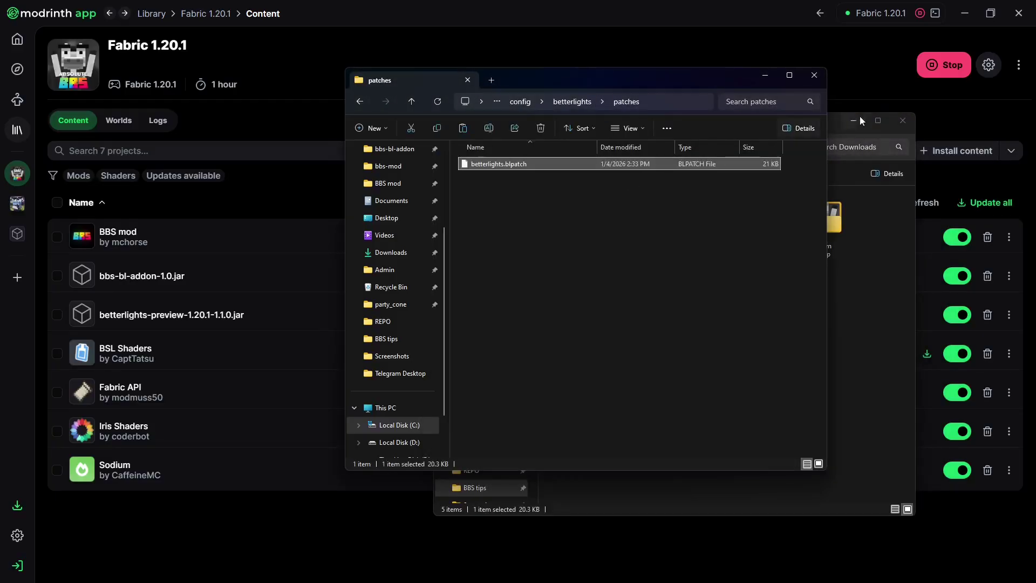
click(854, 121)
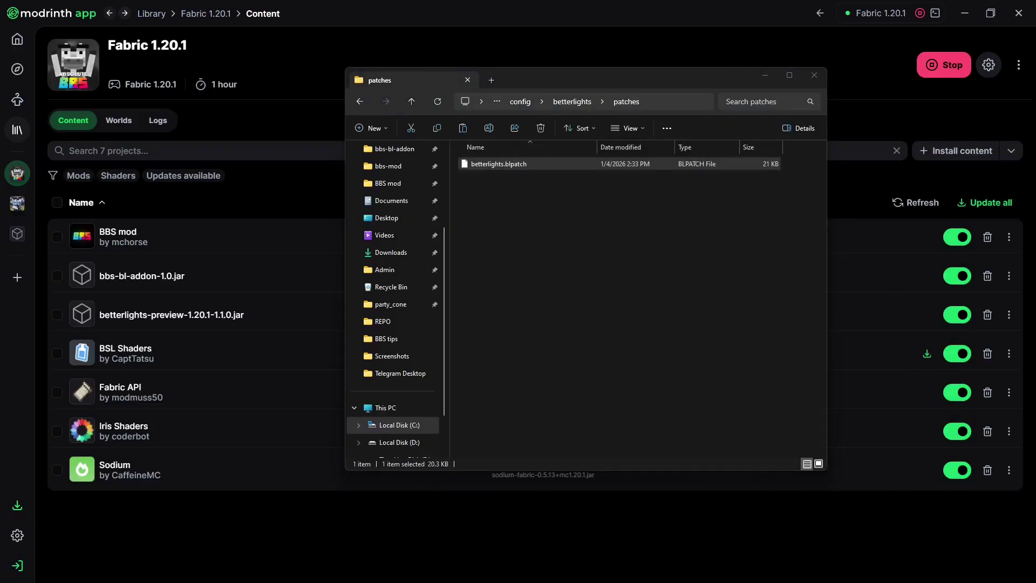
Switch back to Minecraft and rescan for available shader patches
key(alt+Tab)
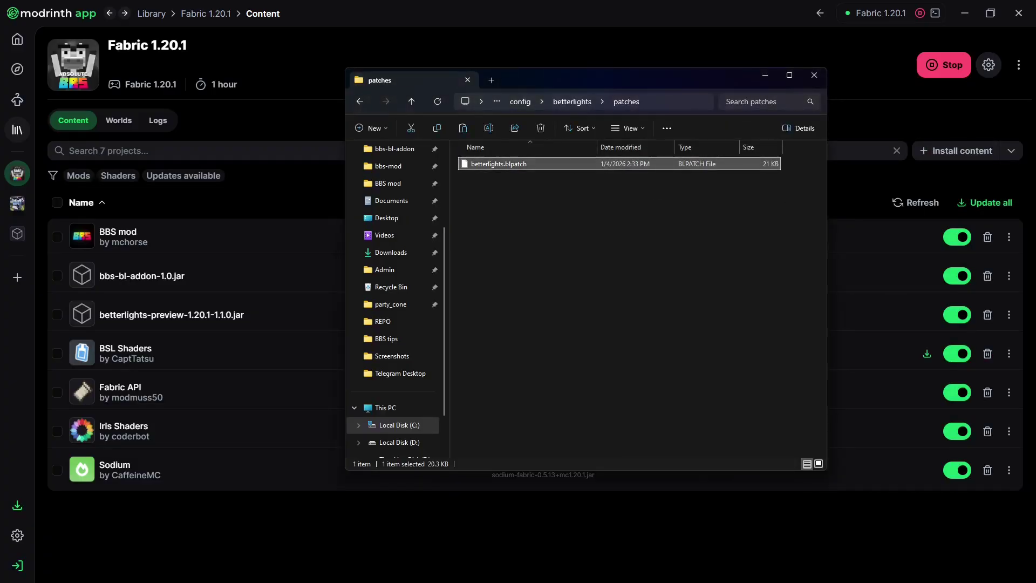
key(alt+Tab)
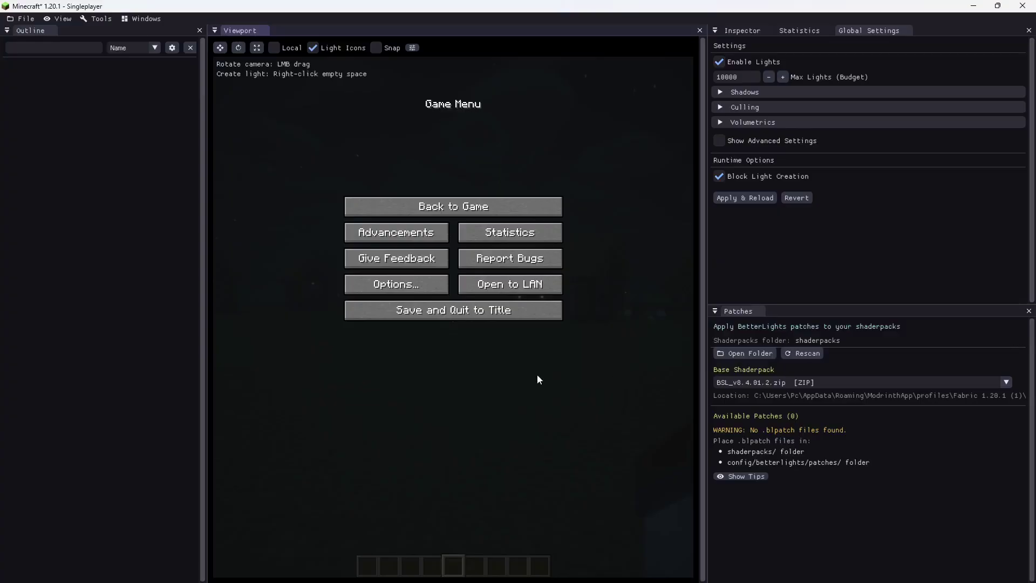
click(802, 354)
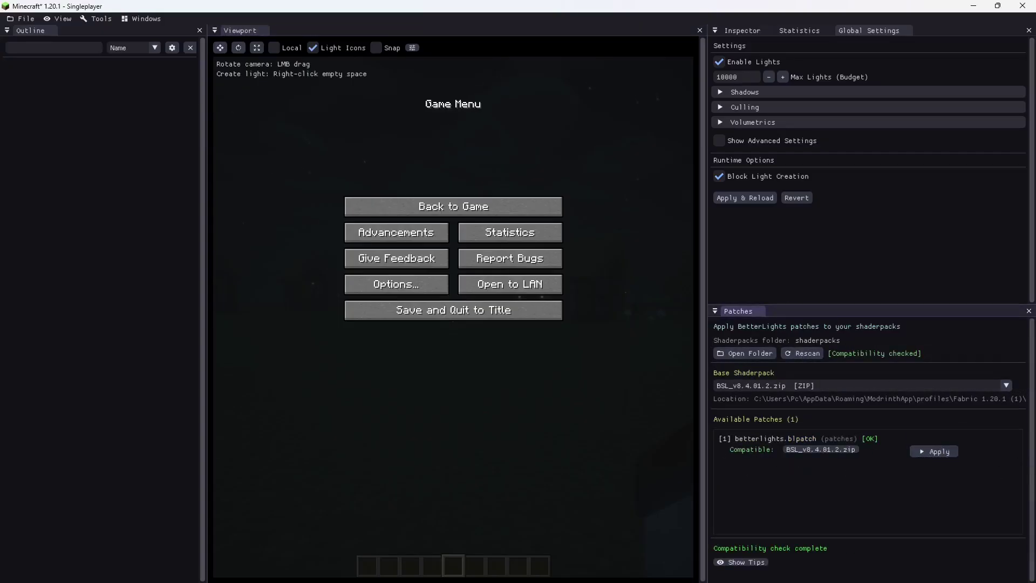
Switch to File Explorer and open the Fabric 1.20.1 instance's shaderpacks folder
key(alt+Tab)
click(527, 102)
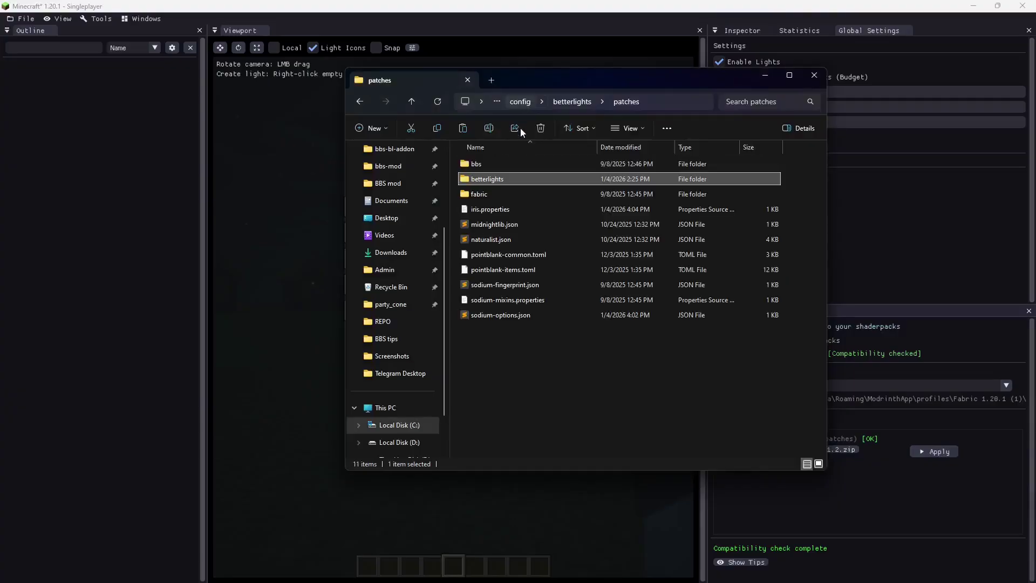
click(593, 101)
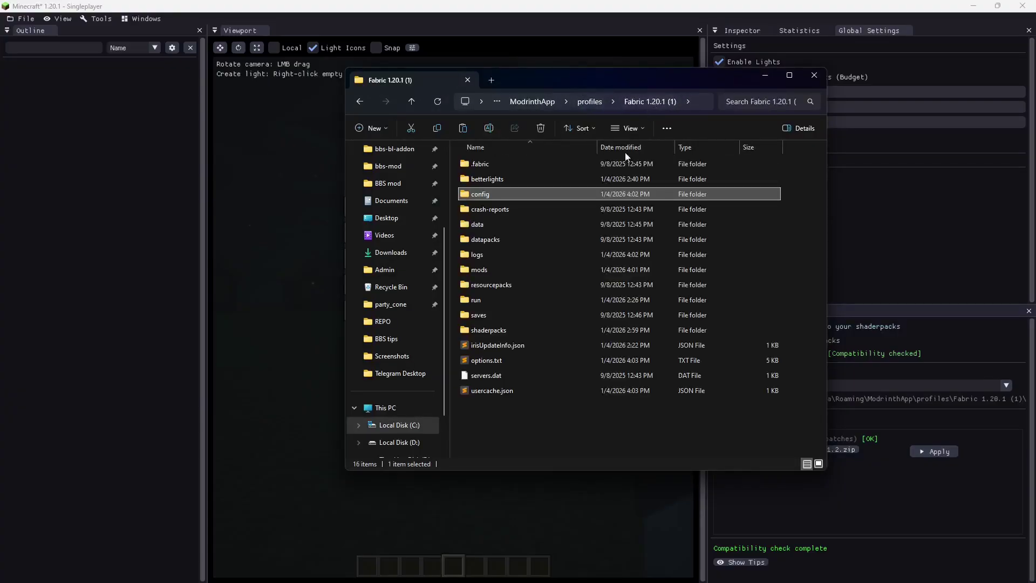
double_click(486, 330)
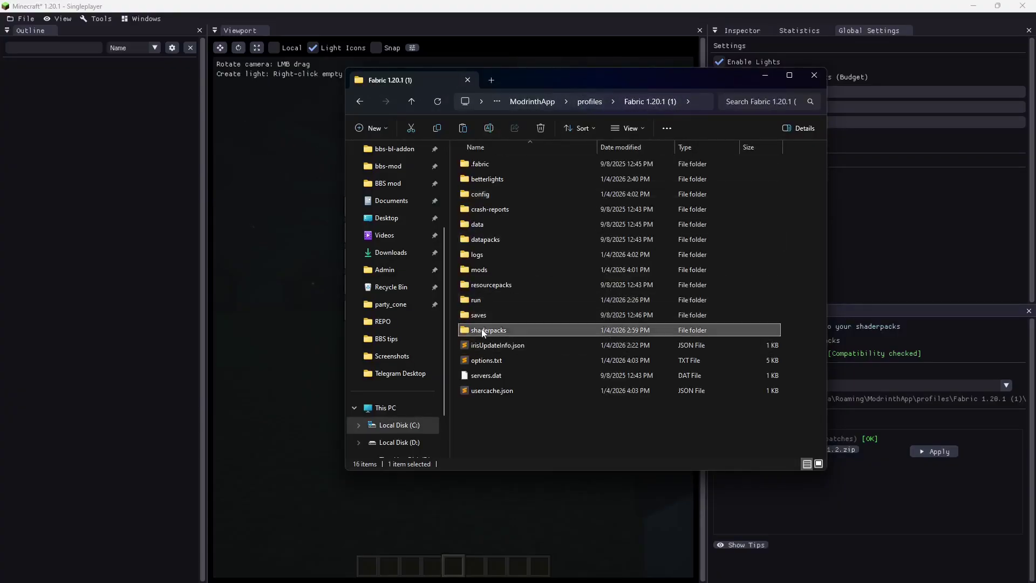
Apply betterlights.blpatch to the BSL shaderpack in Minecraft and check the shaderpacks folder for the patched zip
click(933, 450)
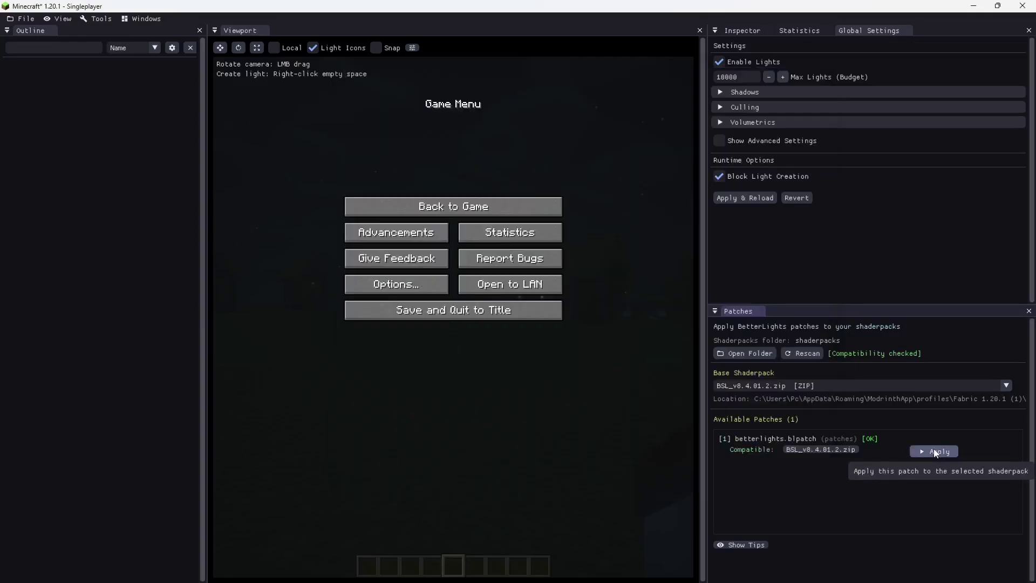
key(alt+Tab)
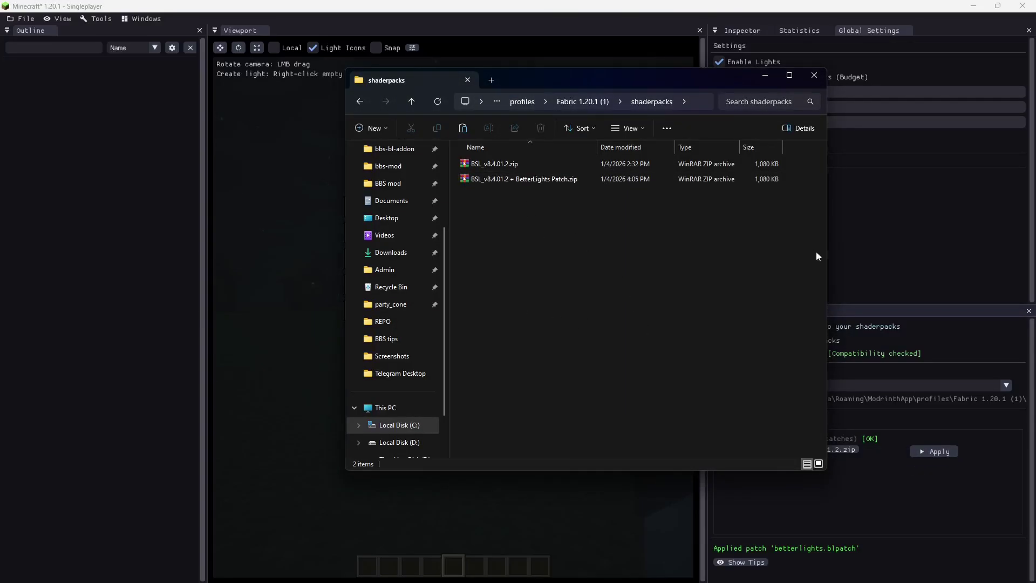
click(451, 22)
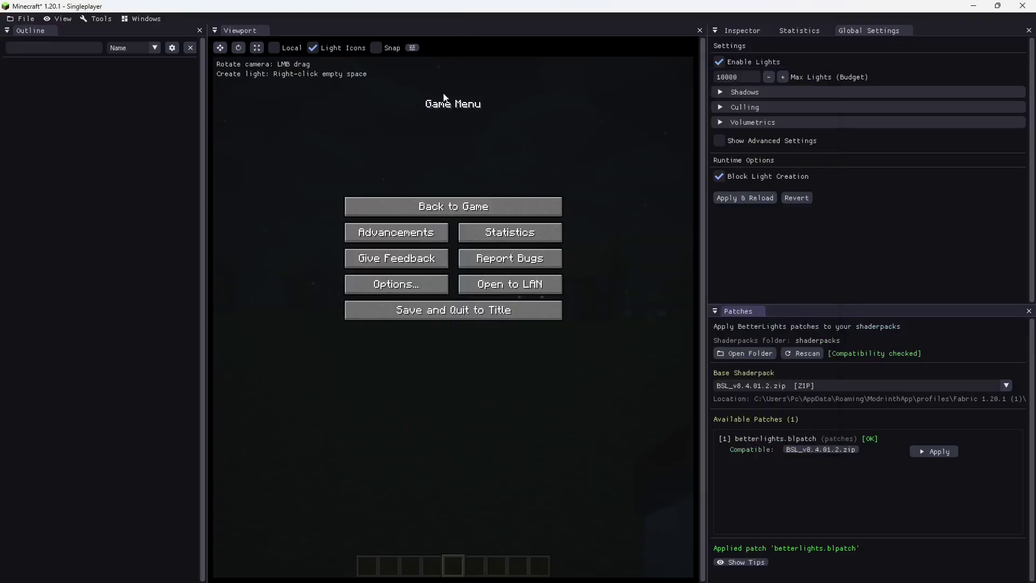
Leave the editor, apply the BSL_v8.4.01.2 + BetterLights Patch.zip shader pack and return to the world
key(Escape)
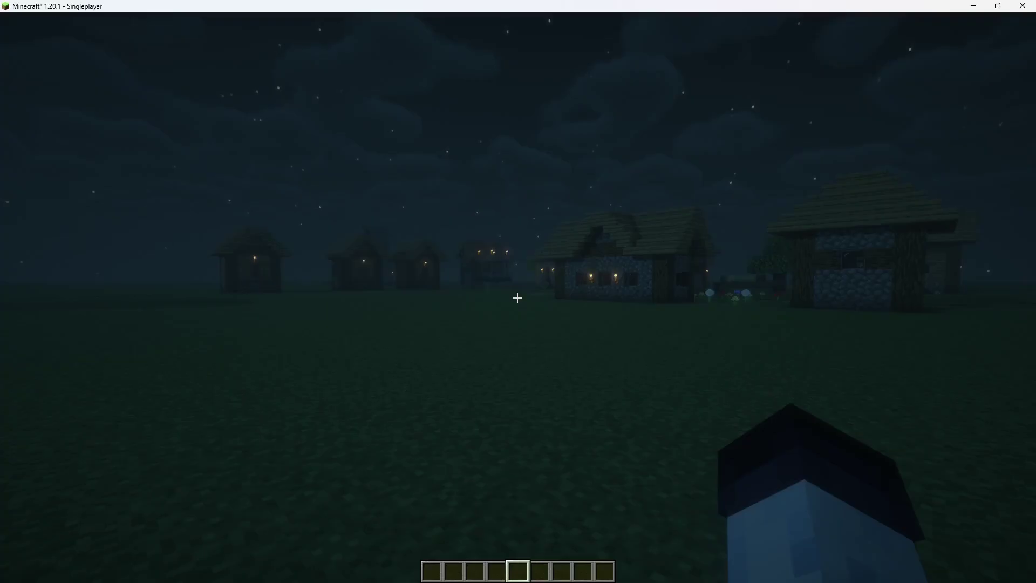
key(o)
click(592, 81)
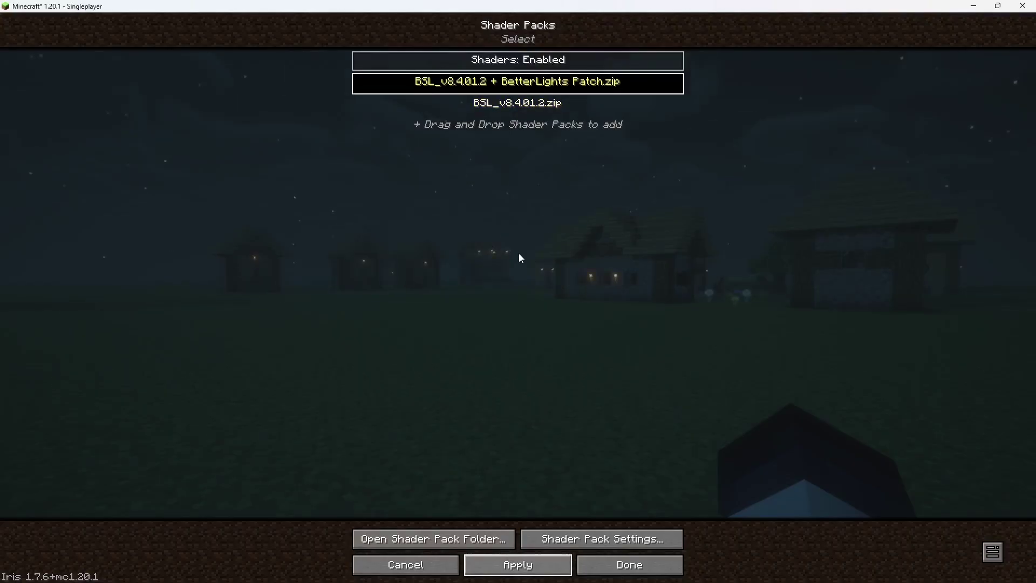
key(Escape)
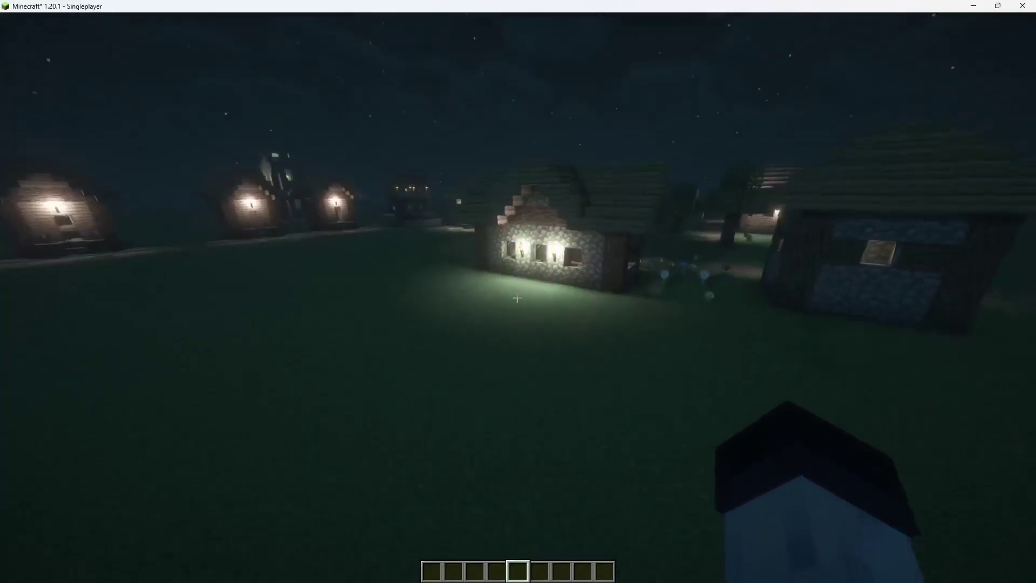
Walk through the village to examine how the torches light the houses
key(w)
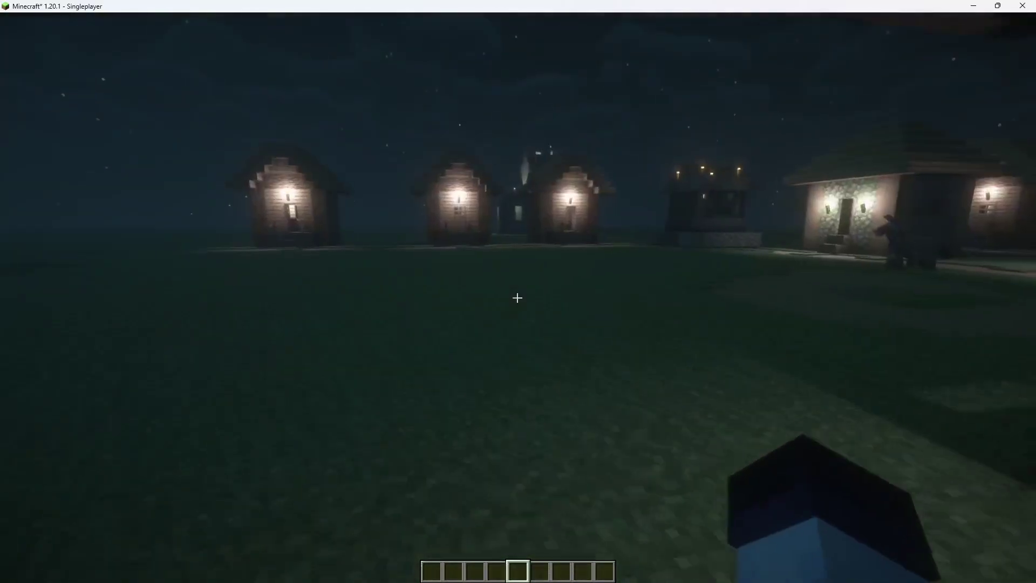
key(a)
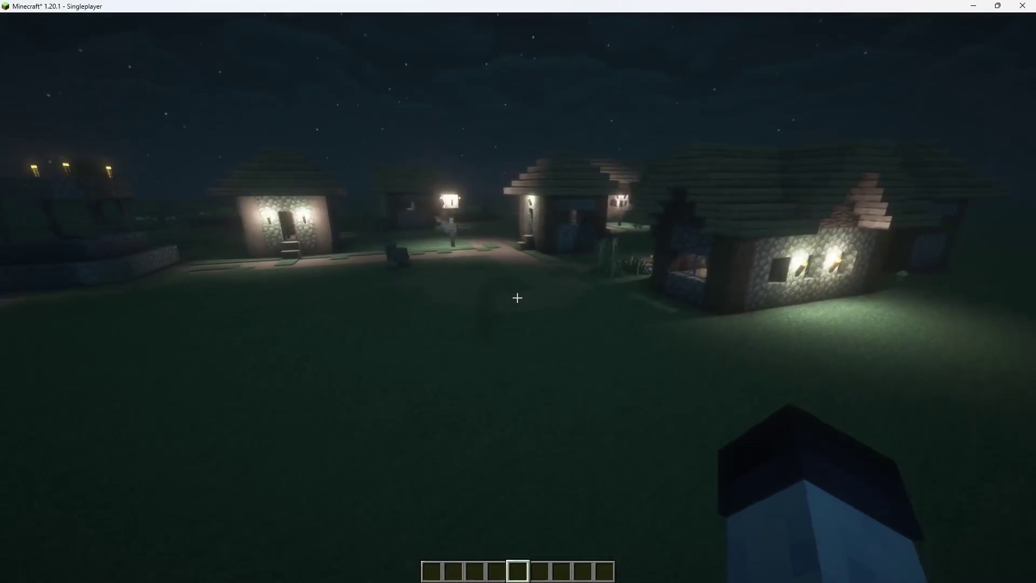
key(w)
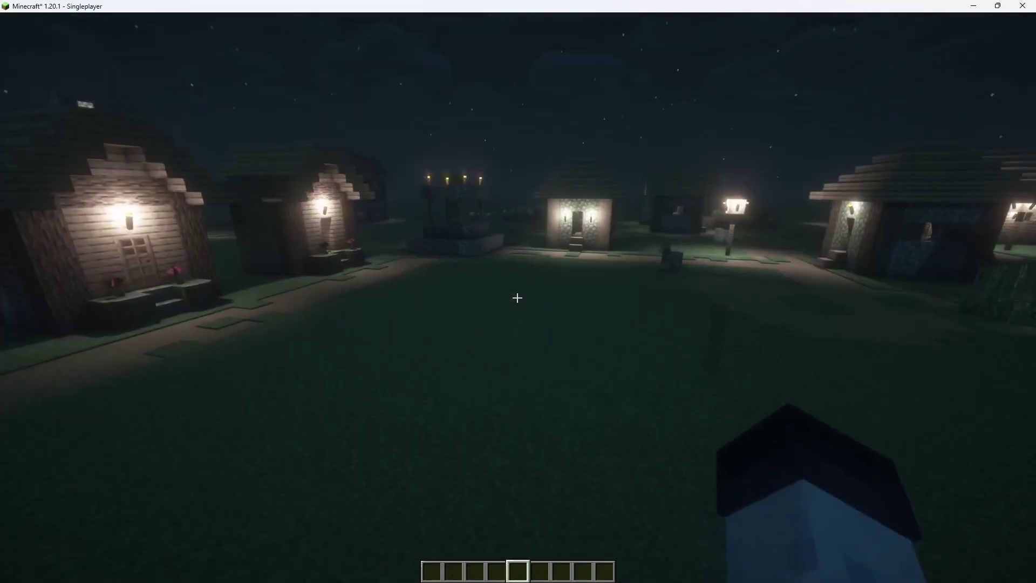
Rearrange the BetterLights editor by closing the Patches panel, widening the viewport and showing the Inspector
key(F6)
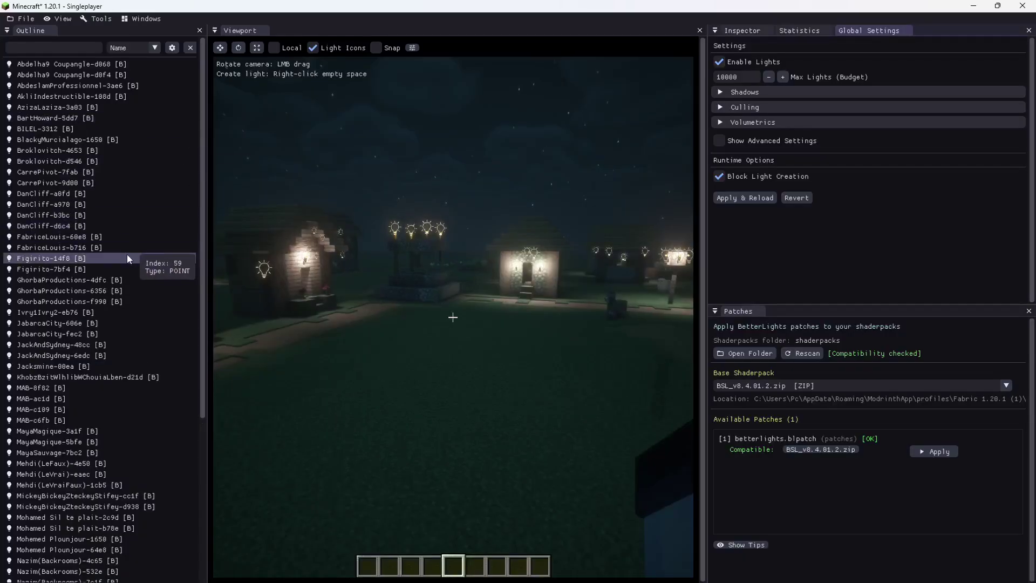
scroll(128, 258, down, 5)
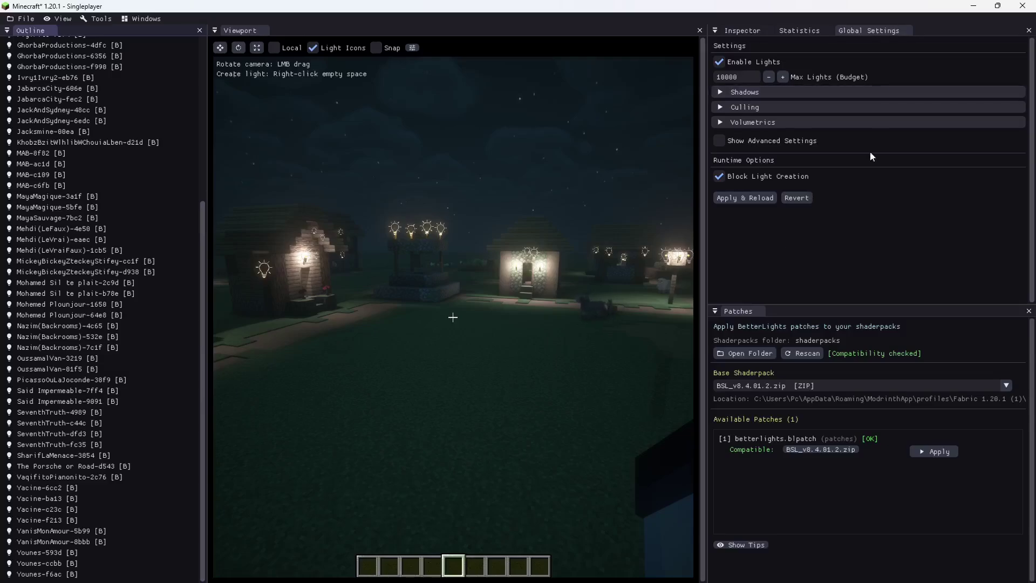
click(760, 312)
drag(708, 283, 778, 273)
click(810, 31)
Create a point light on the grass in front of the village and raise it into the air
right_click(492, 406)
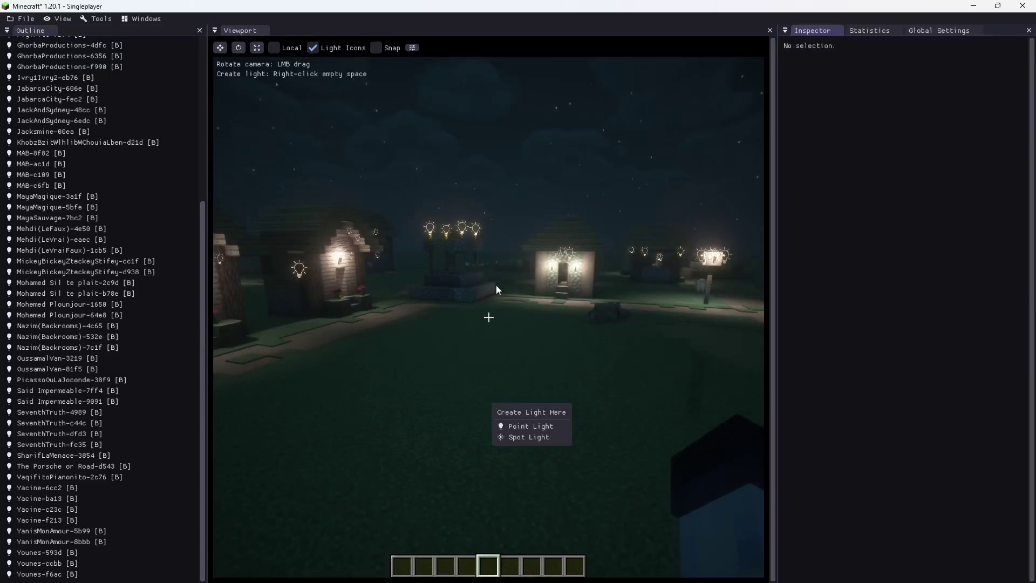
click(507, 426)
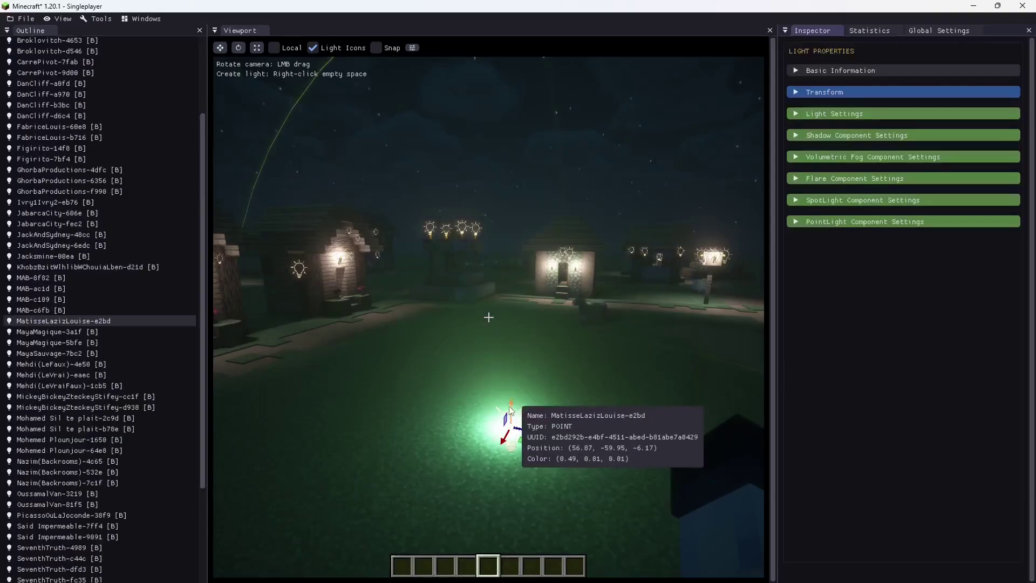
drag(510, 407, 584, 242)
drag(513, 262, 363, 208)
drag(456, 327, 457, 328)
drag(450, 268, 650, 219)
drag(610, 259, 647, 237)
Set the new point light's radius to about 20.07
click(819, 94)
drag(497, 220, 284, 177)
drag(406, 229, 405, 229)
drag(539, 303, 552, 310)
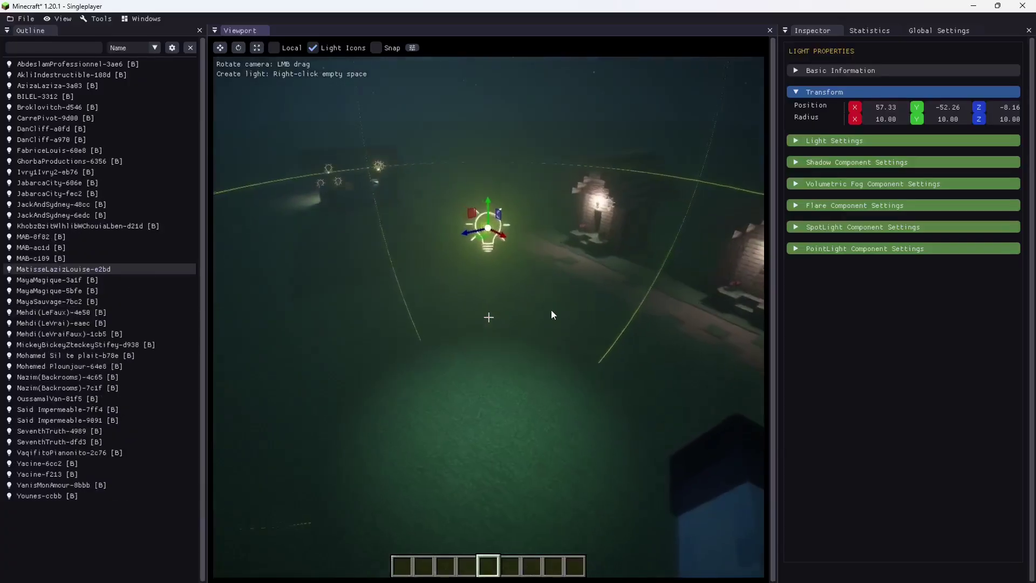
mouse_move(881, 120)
mouse_down()
mouse_move(889, 121)
mouse_move(860, 120)
mouse_move(874, 130)
mouse_up()
click(856, 249)
drag(855, 310, 806, 307)
Set the point light's volumetric fog to 100 samples, scattering albedo 0.212, density 0.073 and anisotropy -0.942
click(827, 228)
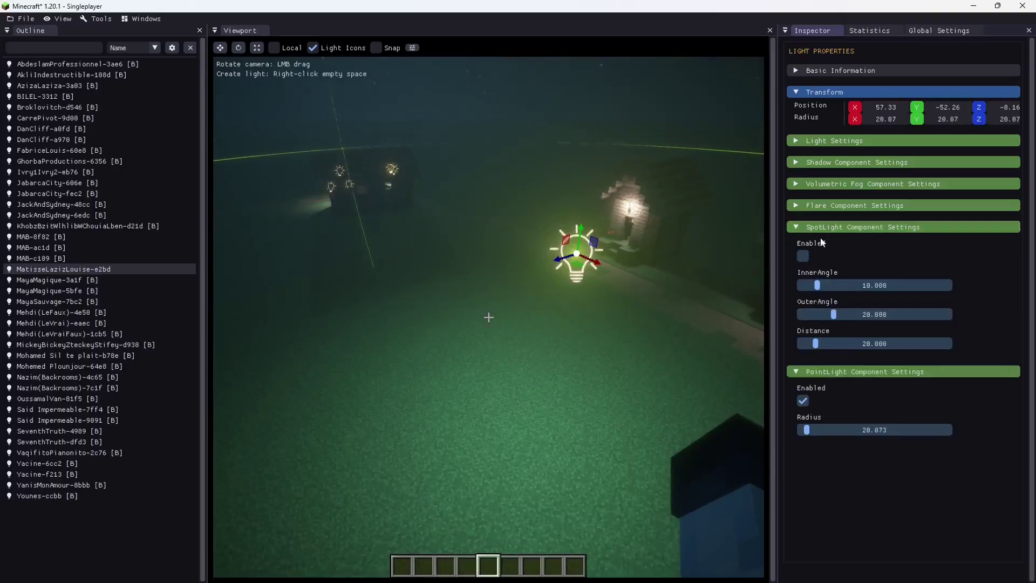
click(823, 208)
click(823, 206)
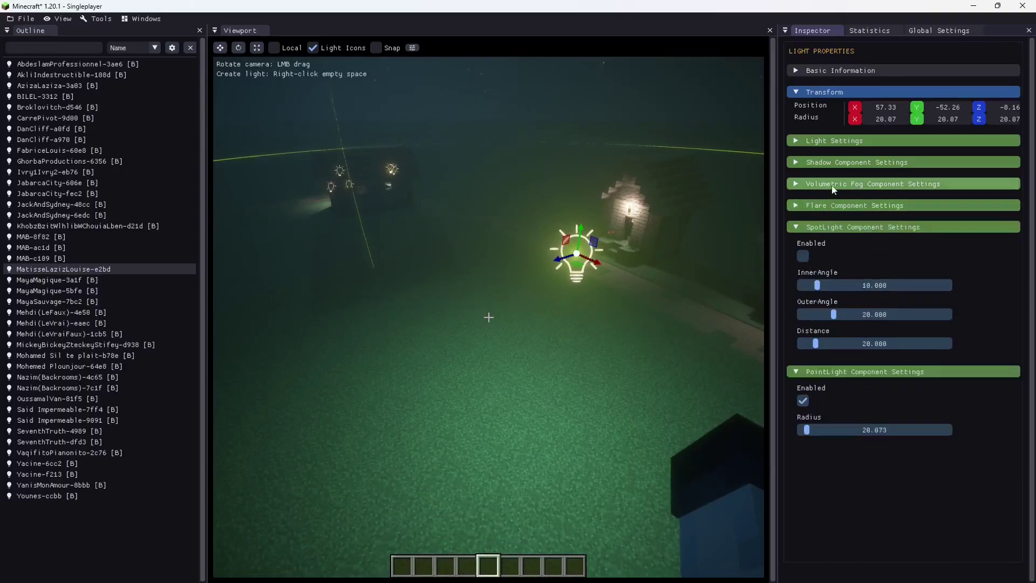
click(823, 184)
drag(821, 238, 954, 270)
drag(835, 303, 802, 306)
mouse_move(844, 274)
mouse_down()
mouse_move(820, 275)
mouse_move(871, 274)
mouse_move(832, 275)
mouse_up()
drag(856, 329, 805, 330)
drag(849, 241, 953, 241)
Lower the point light close to the ground, to a Y position of about -57, and leave the editor
drag(675, 259, 640, 259)
key(w)
key(s)
drag(495, 233, 491, 541)
drag(554, 393, 546, 470)
key(Escape)
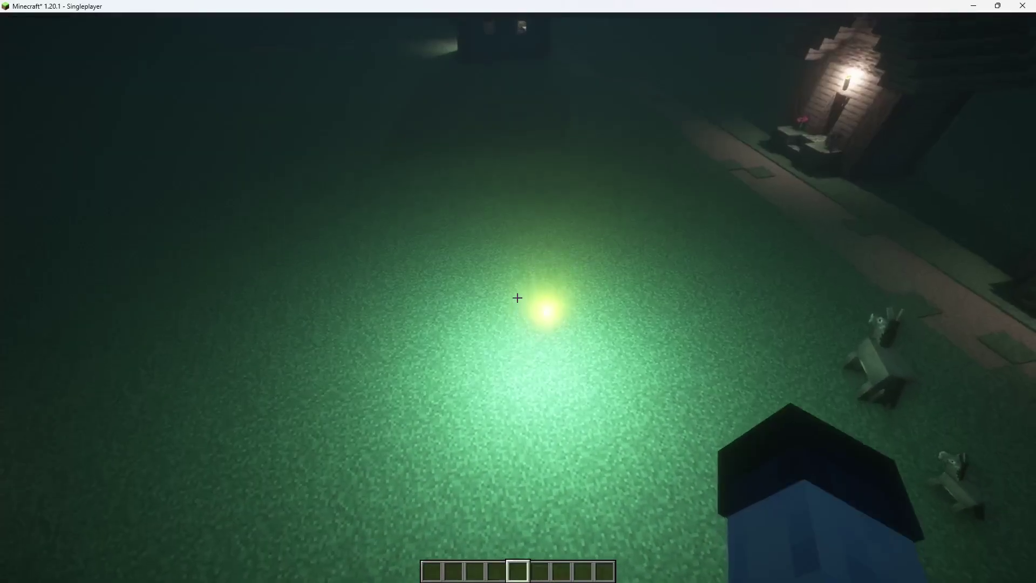
Build a small grass block column next to the glowing point light so that it casts a shadow
key(shift)
middle_click(518, 298)
right_click(518, 298)
right_click(518, 298)
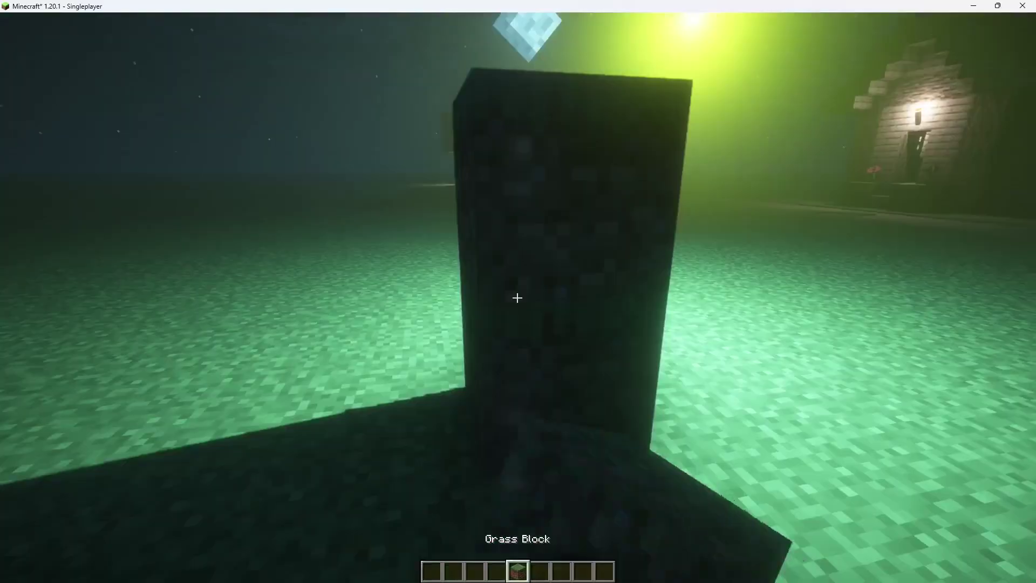
key(space)
right_click(517, 298)
right_click(518, 297)
right_click(517, 298)
key(d)
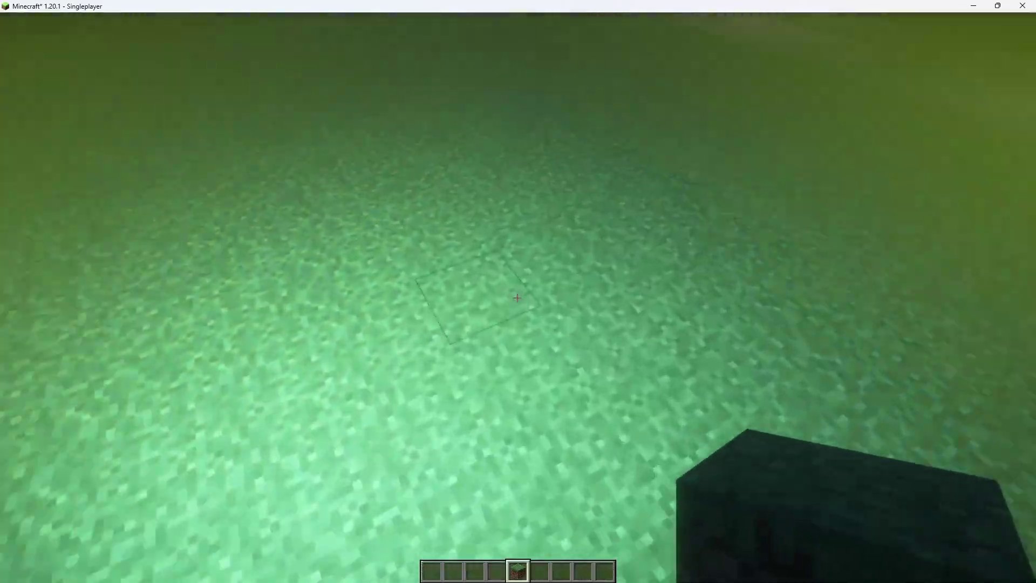
Cycle through the camera perspectives to examine how the point light falls on the player and the blocks
key(F5)
key(F5)
scroll(518, 291, down, 1)
key(F5)
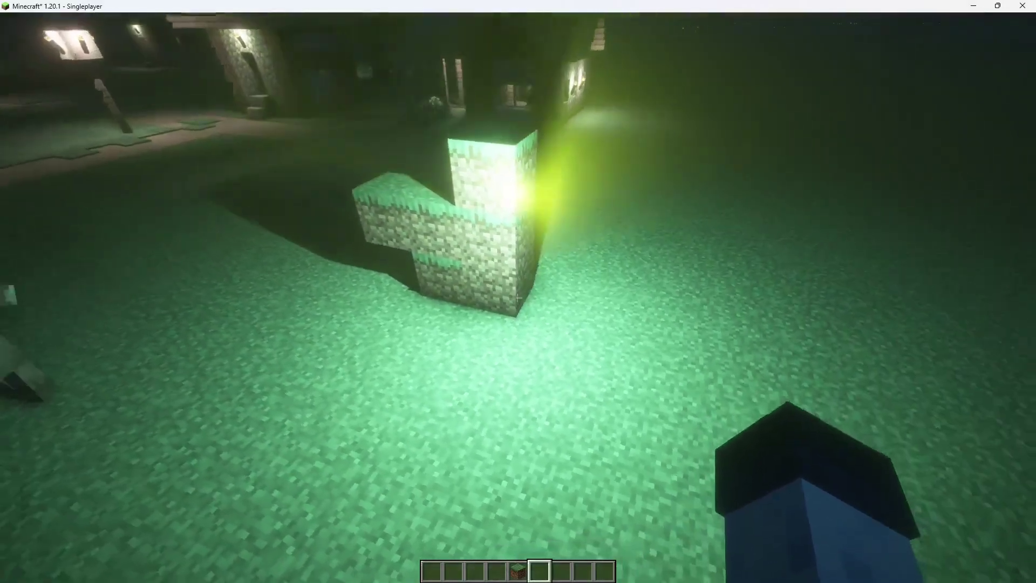
Reopen the light editor and show the point light's shadow component settings in the Inspector
key(F6)
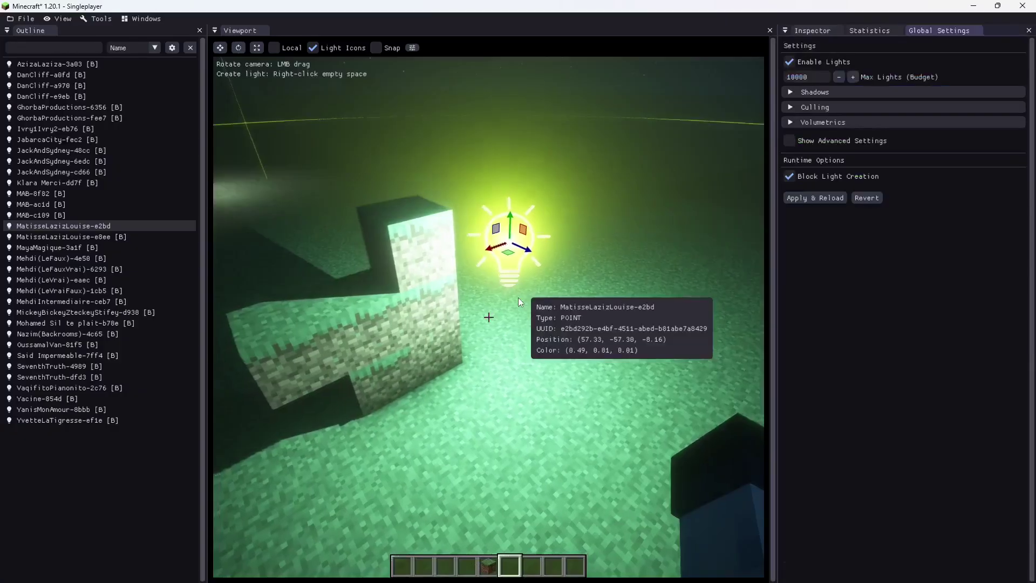
mouse_move(529, 354)
mouse_down()
mouse_move(545, 354)
mouse_move(547, 324)
mouse_move(533, 355)
mouse_up()
key(w)
drag(492, 235, 492, 235)
click(808, 30)
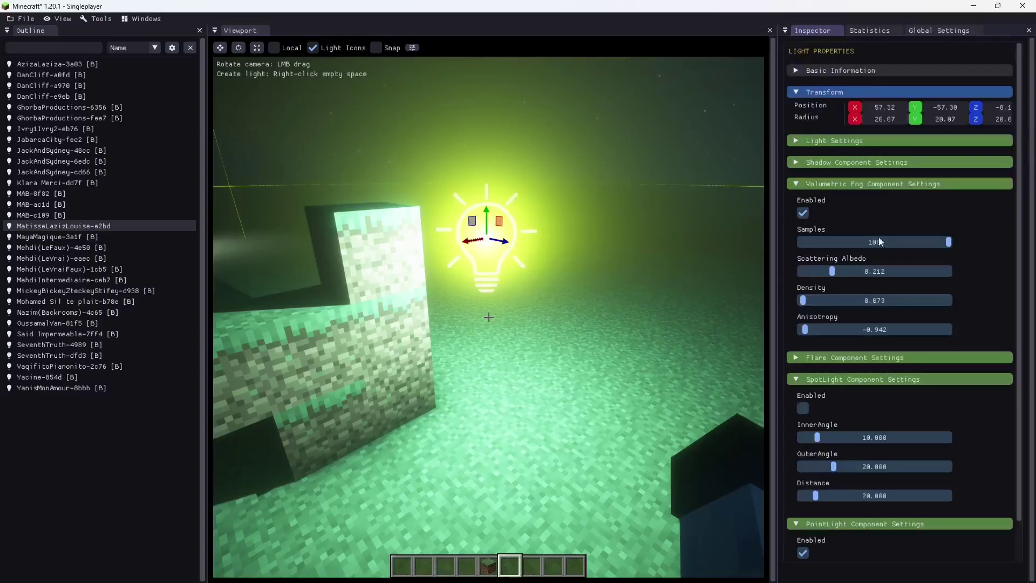
click(796, 185)
click(798, 162)
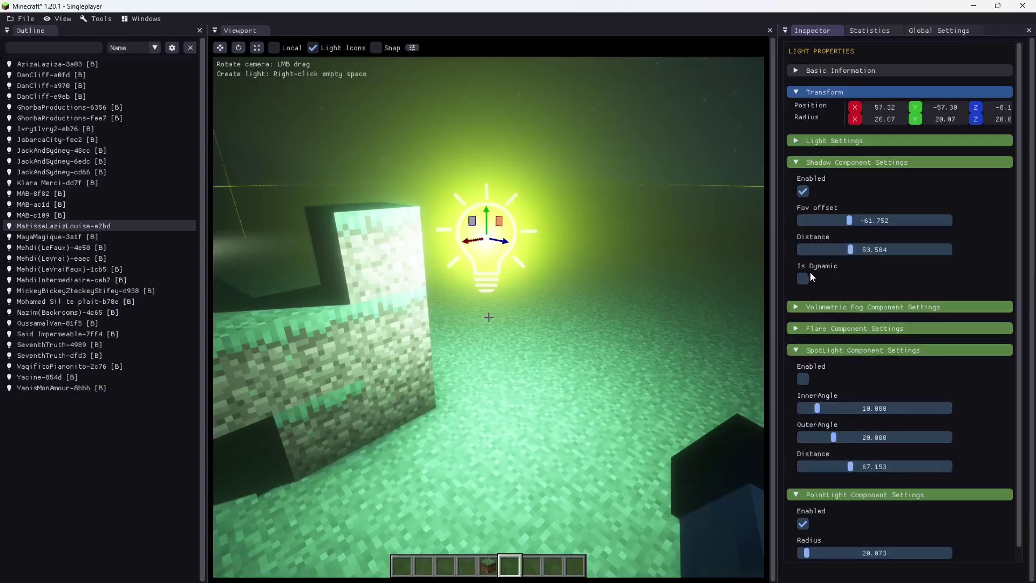
Create a spot light near the grass block column
key(s)
mouse_move(561, 324)
mouse_down()
mouse_move(526, 362)
mouse_move(548, 338)
mouse_up()
key(s)
drag(475, 262, 490, 317)
key(d)
drag(604, 300, 512, 262)
right_click(654, 341)
click(669, 371)
Move the point light beside the block column to about X 57.92, Y -57.73, Z -6.60
key(d)
key(d)
drag(373, 279, 264, 291)
key(d)
drag(512, 413, 392, 266)
drag(391, 265, 387, 260)
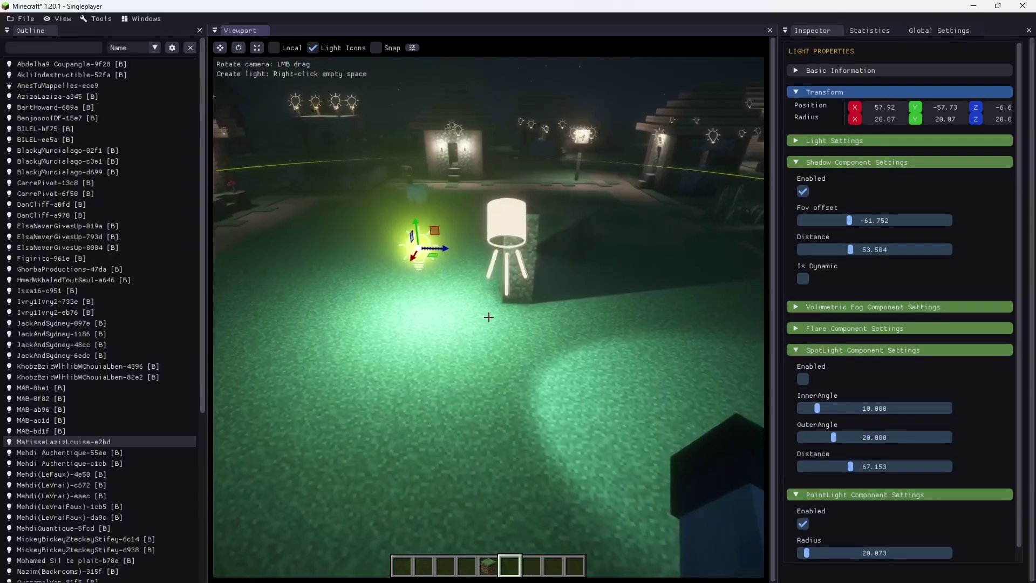
drag(537, 403, 558, 408)
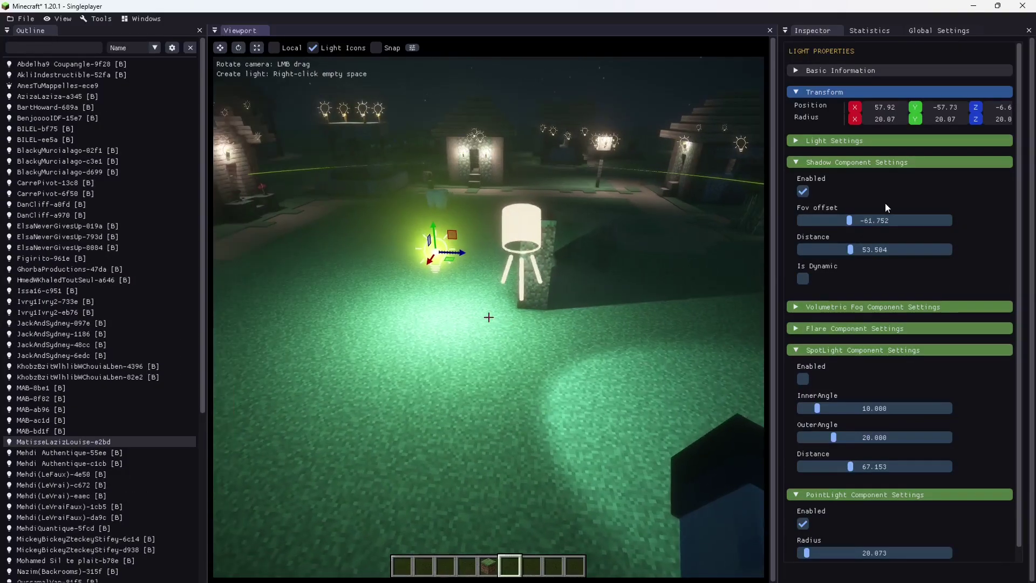
Set the spot light's inner angle to 29.891, its outer angle to about 50.5 and its distance to about 10.95
click(537, 242)
click(804, 174)
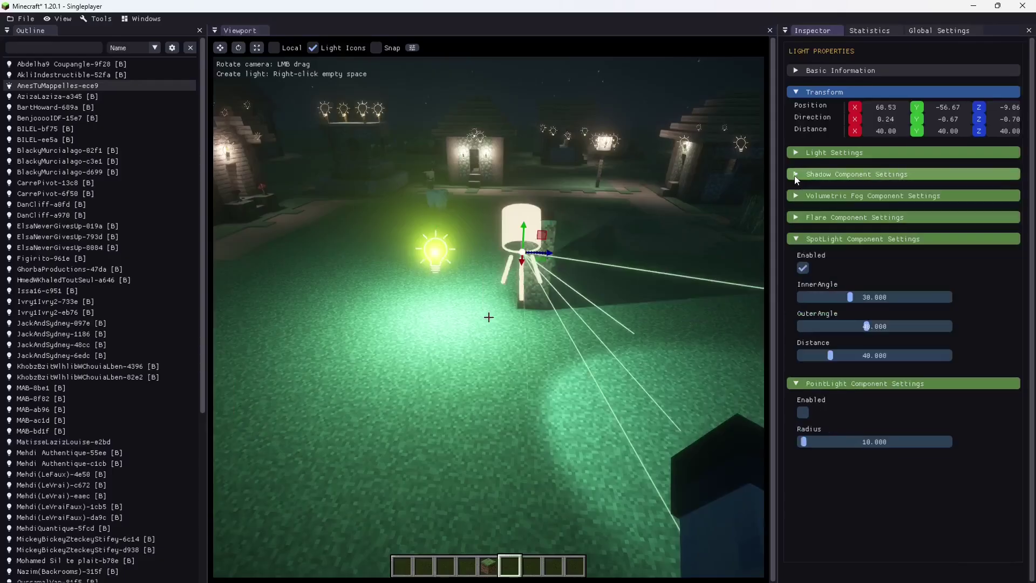
click(795, 239)
drag(665, 326, 626, 318)
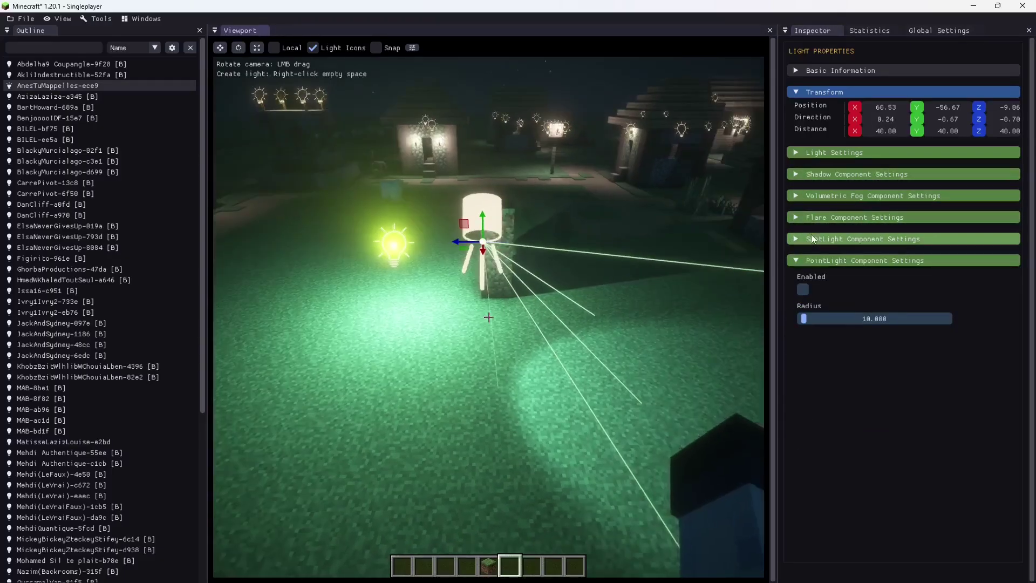
click(809, 238)
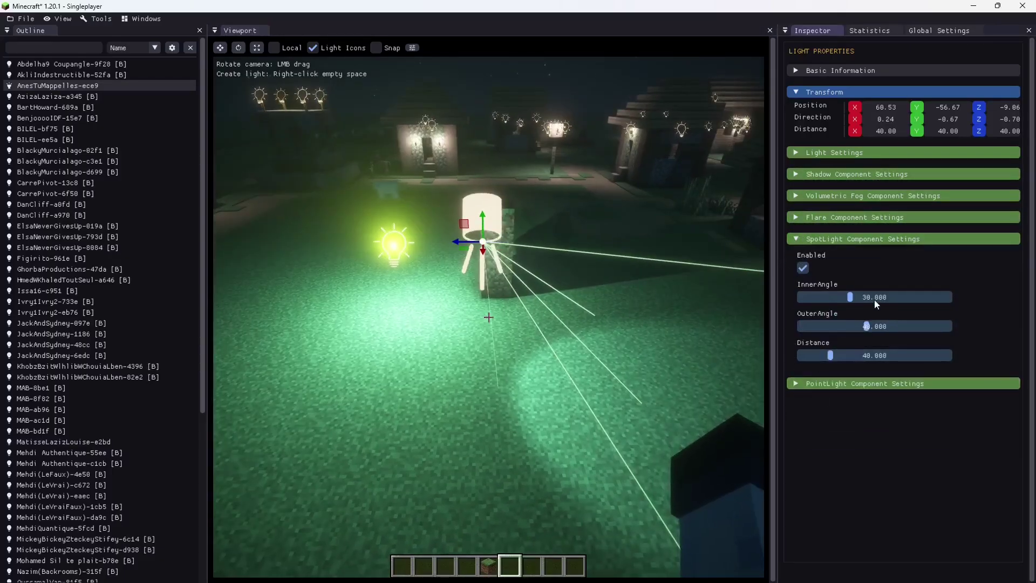
mouse_move(869, 331)
mouse_down()
mouse_move(902, 332)
mouse_move(829, 331)
mouse_move(881, 331)
mouse_up()
drag(828, 358, 809, 360)
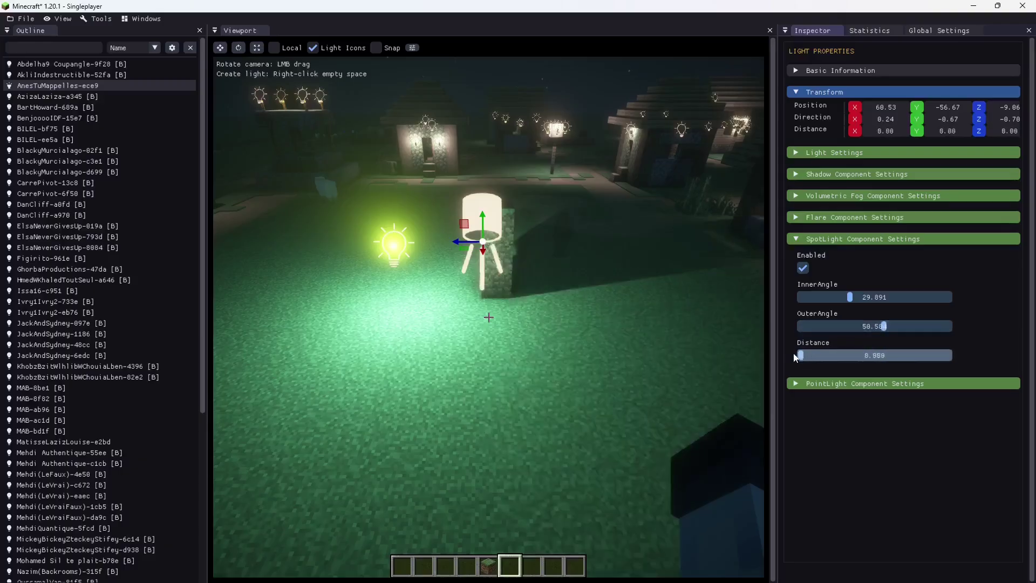
drag(686, 352, 527, 302)
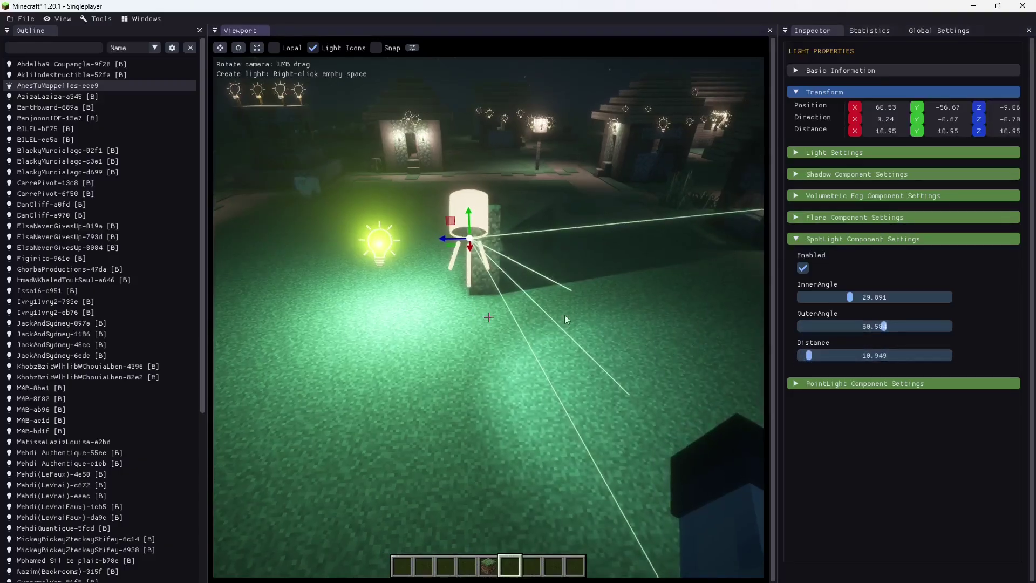
Leave the editor and place a grass block in the spot light's beam to check its shadow
key(a)
key(d)
key(Escape)
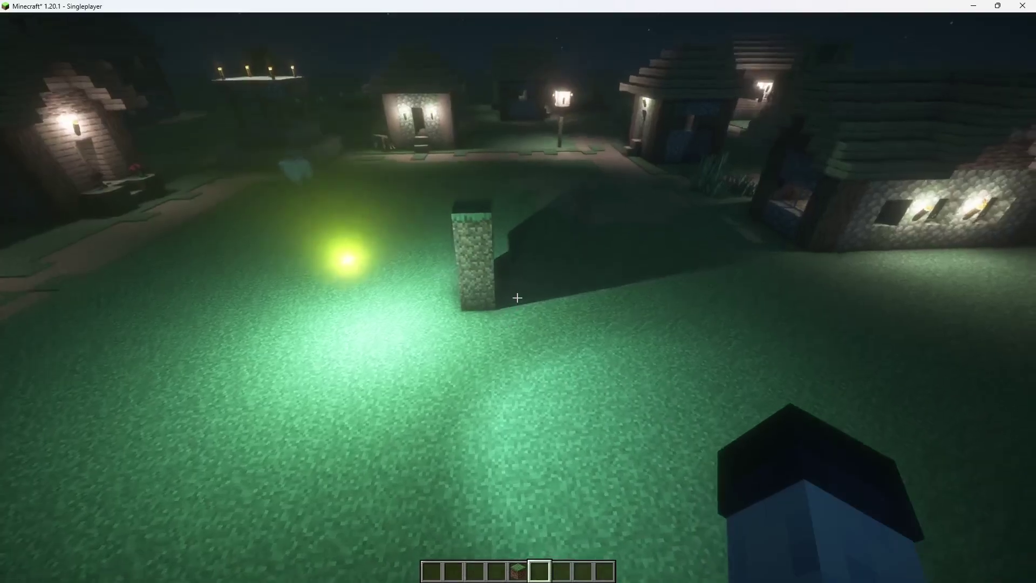
key(space)
key(space)
scroll(518, 297, up, 11)
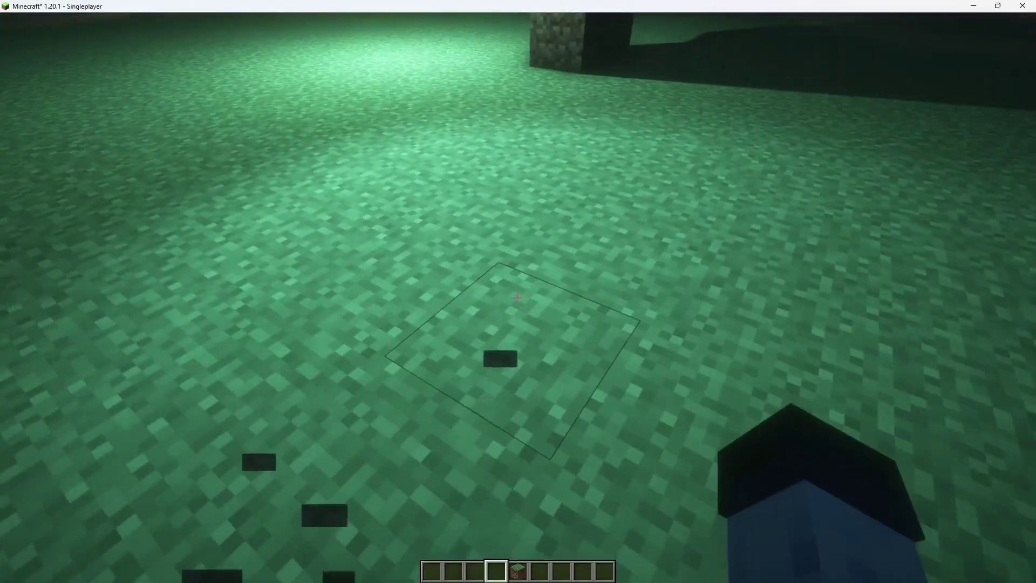
scroll(518, 292, down, 1)
right_click(517, 298)
right_click(517, 298)
click(517, 298)
key(s)
key(a)
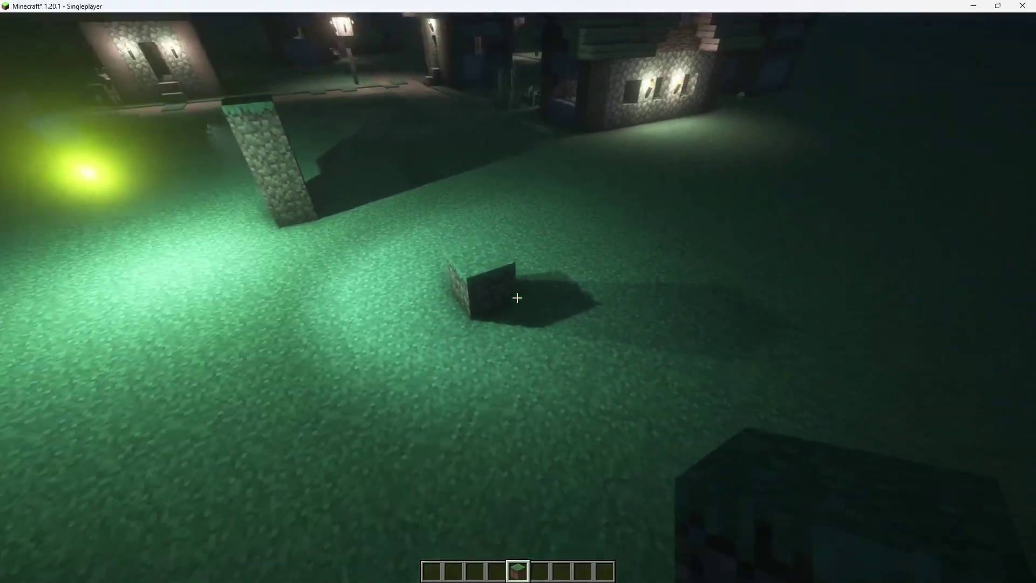
Reopen the light editor and select the spot light beside the block column
key(F6)
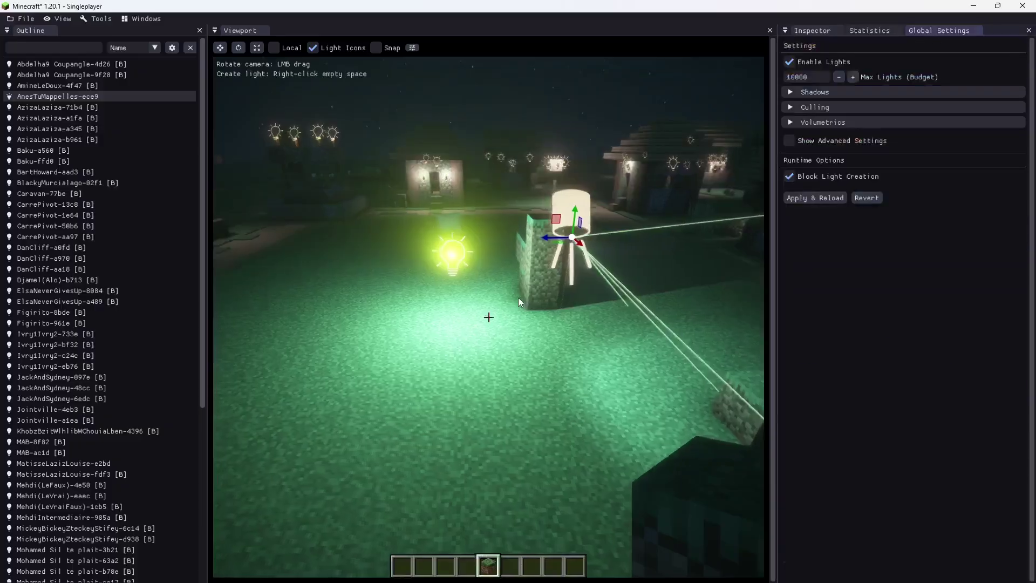
click(470, 254)
drag(475, 297, 532, 261)
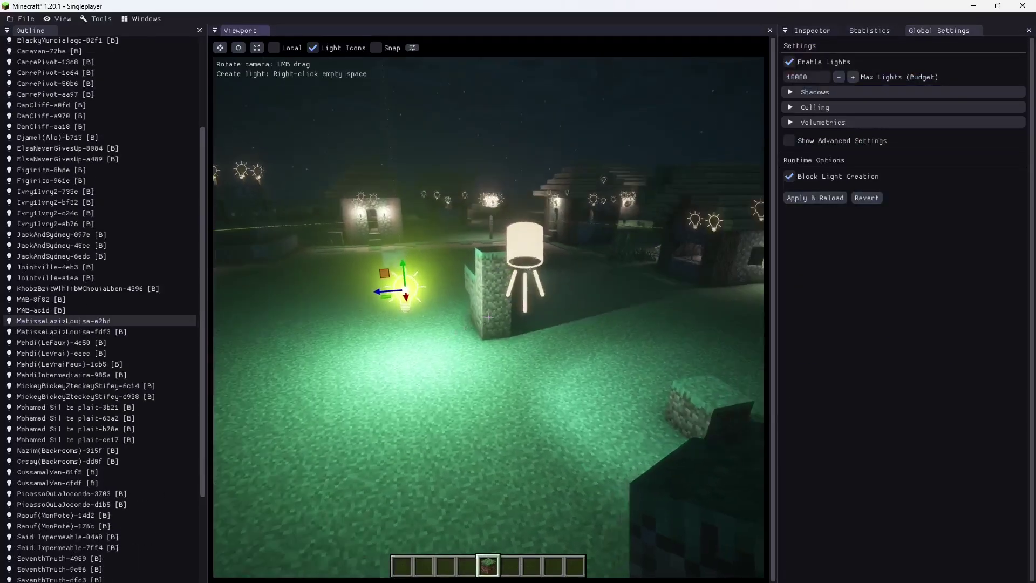
click(527, 268)
Examine the global shadow and culling settings and set Volumetrics Downsample to 4
click(820, 93)
click(820, 93)
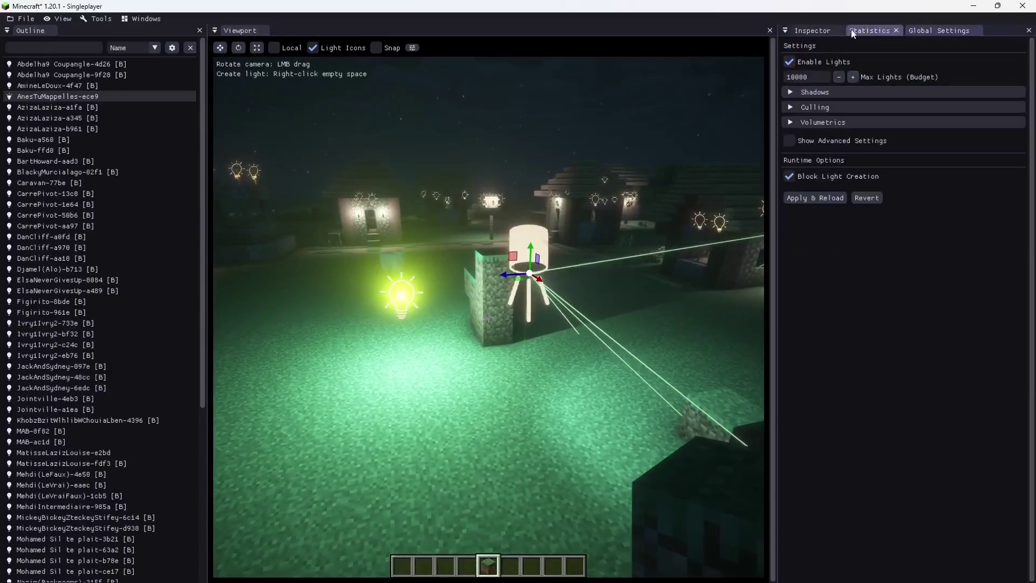
click(792, 108)
click(793, 107)
click(794, 122)
drag(808, 157, 823, 157)
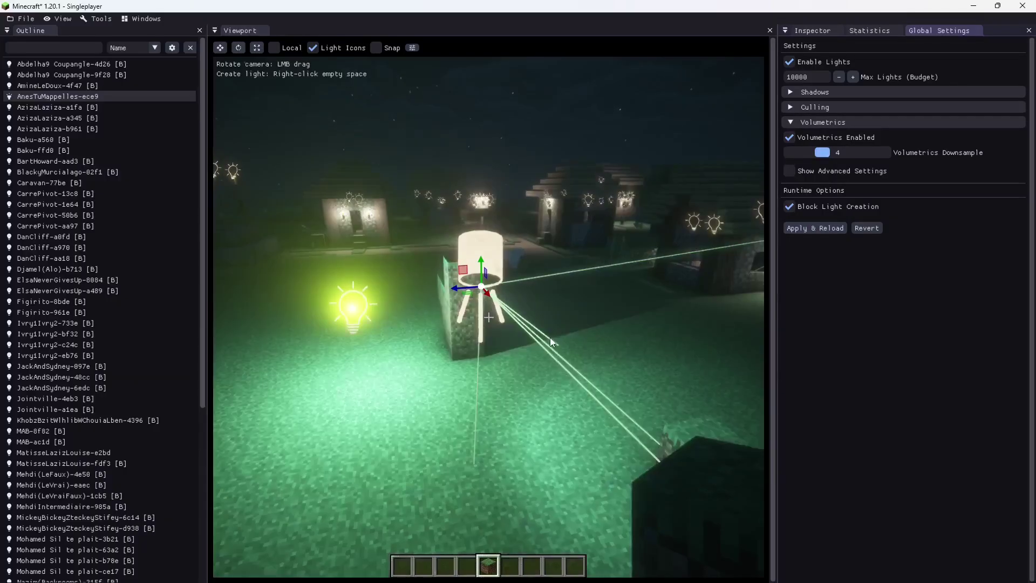
Select the point light and lower its volumetric fog samples to 0
drag(550, 340, 533, 298)
key(w)
key(s)
click(532, 298)
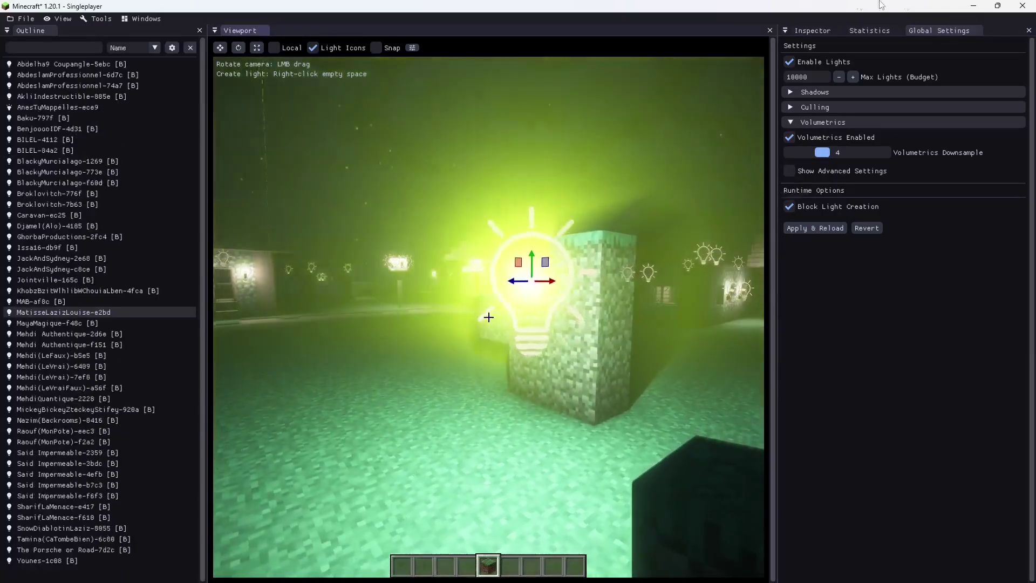
click(827, 33)
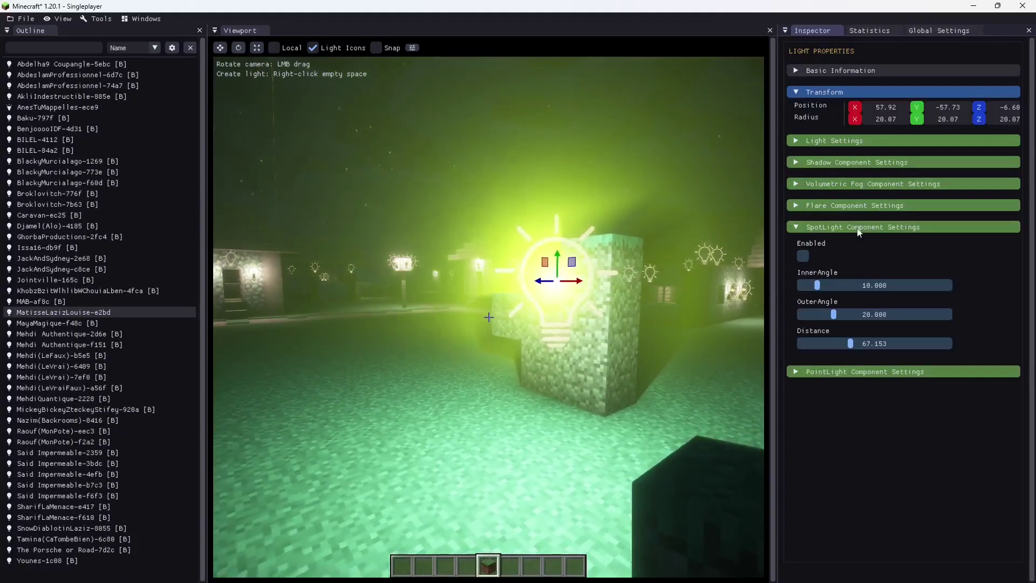
click(831, 184)
drag(947, 243, 720, 244)
drag(660, 258, 663, 305)
key(space)
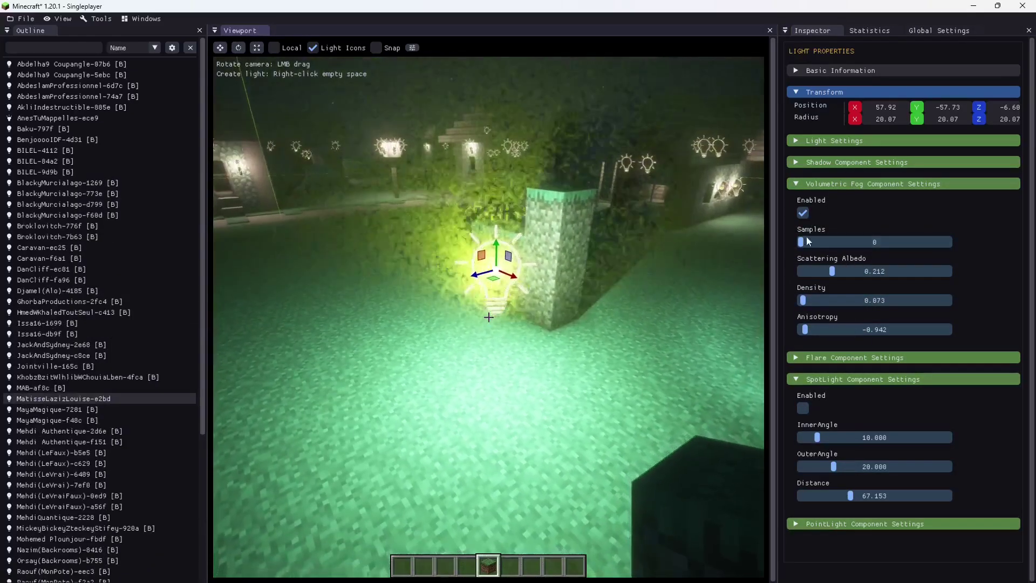
Raise the point light's volumetric fog samples to 20 and view the glow from close up
drag(805, 241, 813, 242)
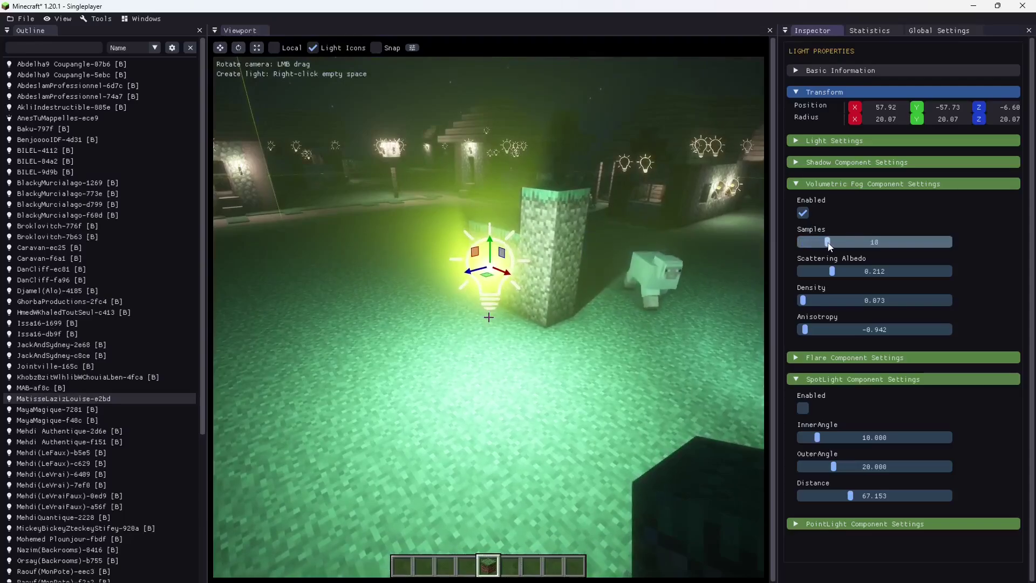
key(w)
drag(663, 259, 654, 236)
key(s)
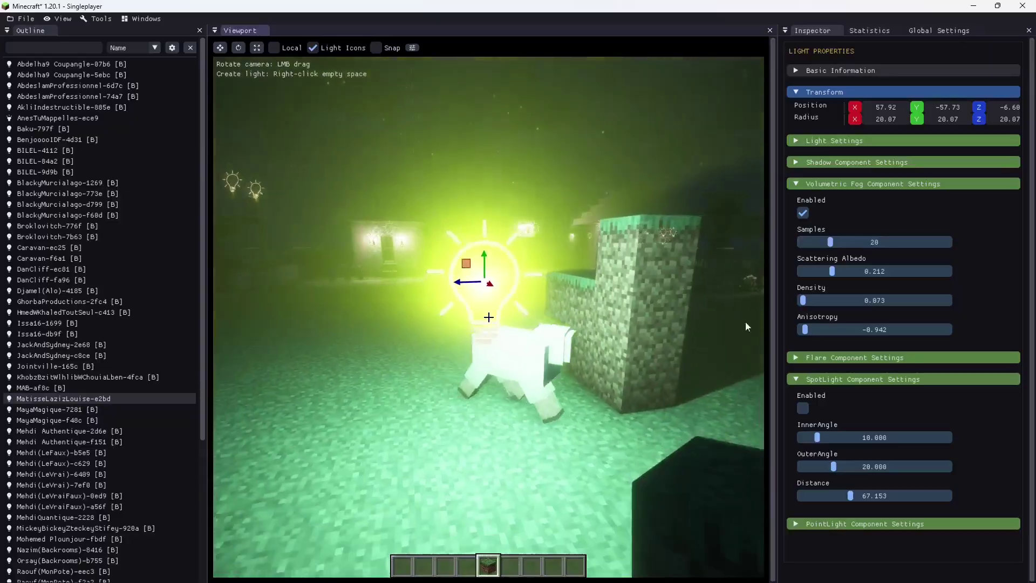
key(a)
Set the global Volumetrics Downsample to 8, apply and reload the settings, and view the point light's fog
click(927, 30)
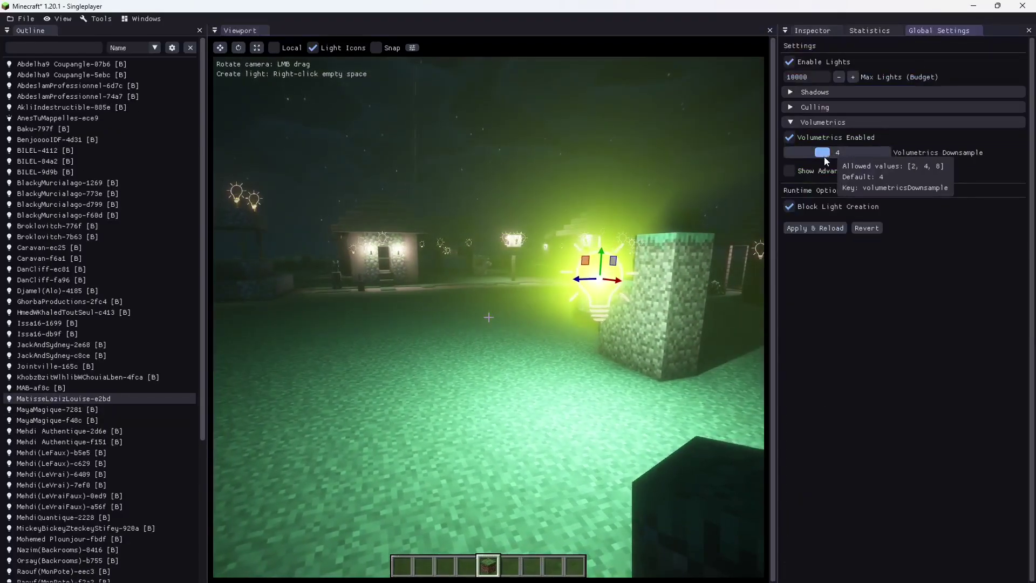
drag(824, 157, 885, 154)
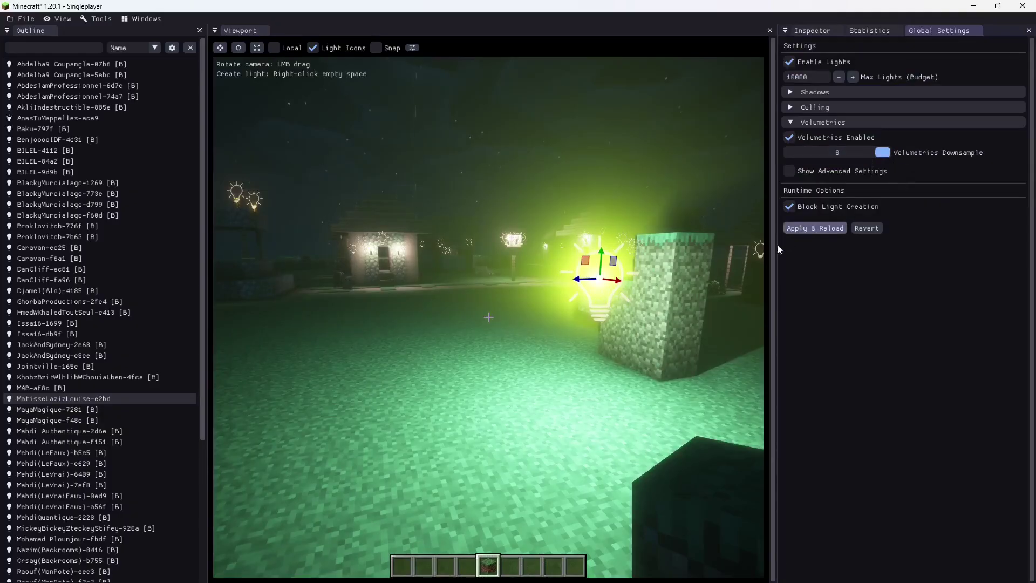
click(798, 228)
key(w)
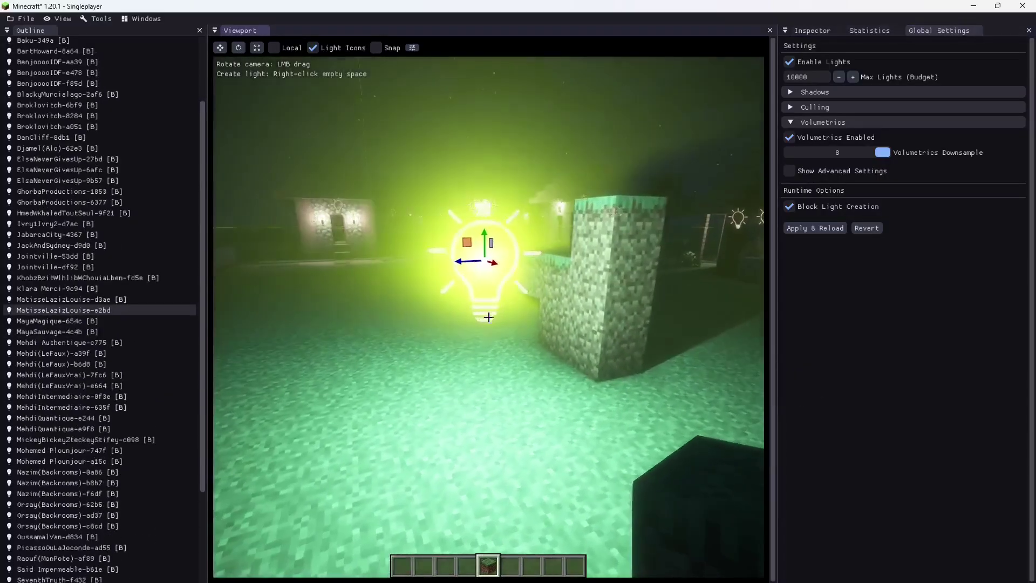
mouse_move(641, 267)
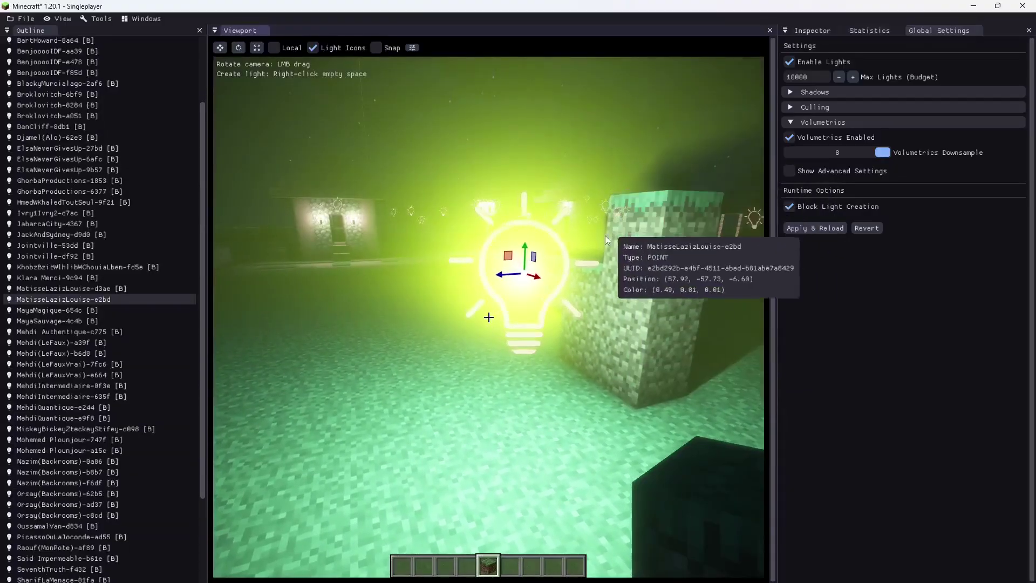
Set the global Volumetrics Downsample to 2, reload the settings, and view the point light's fog from farther away
key(s)
key(d)
drag(880, 154, 814, 158)
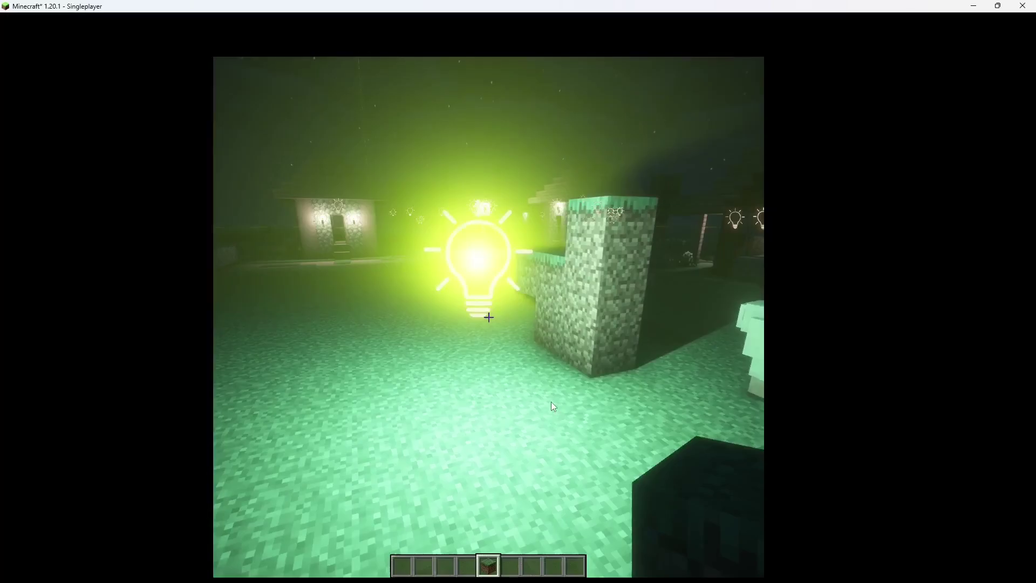
key(w)
drag(551, 401, 579, 381)
key(s)
key(d)
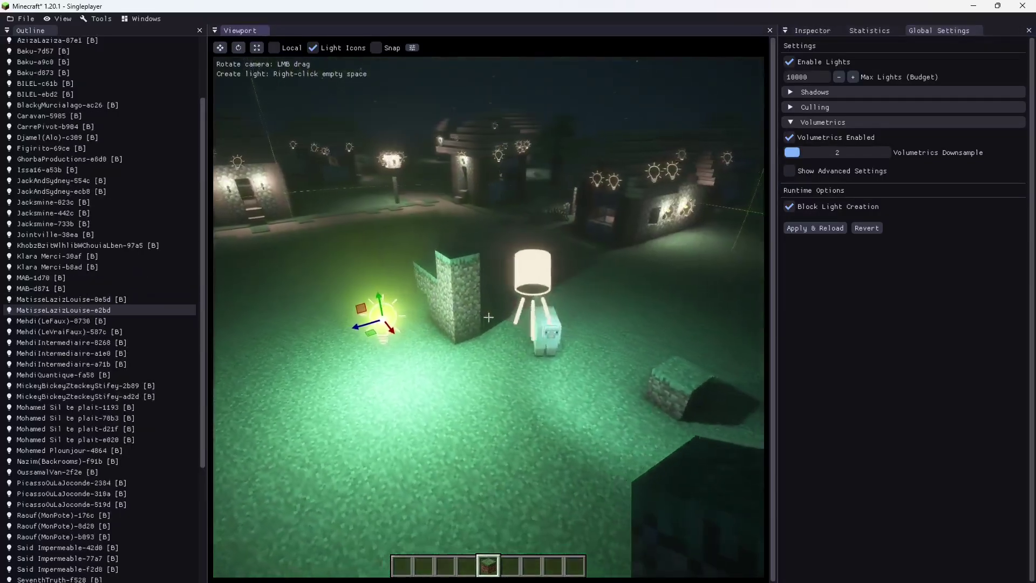
Select the spot light, change its color to blue #1F05E7, and set its intensity to about 332
click(452, 212)
click(809, 30)
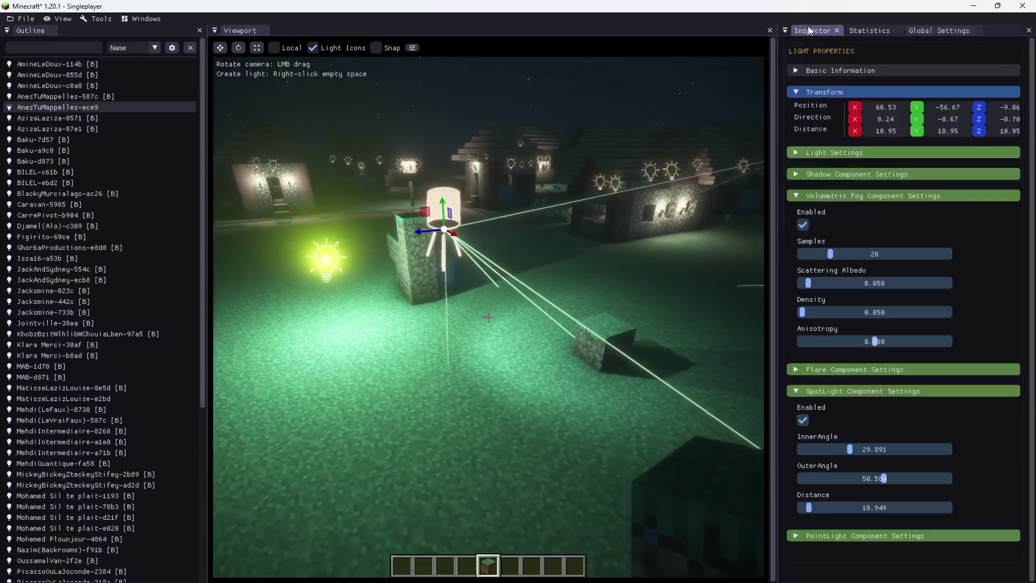
click(840, 152)
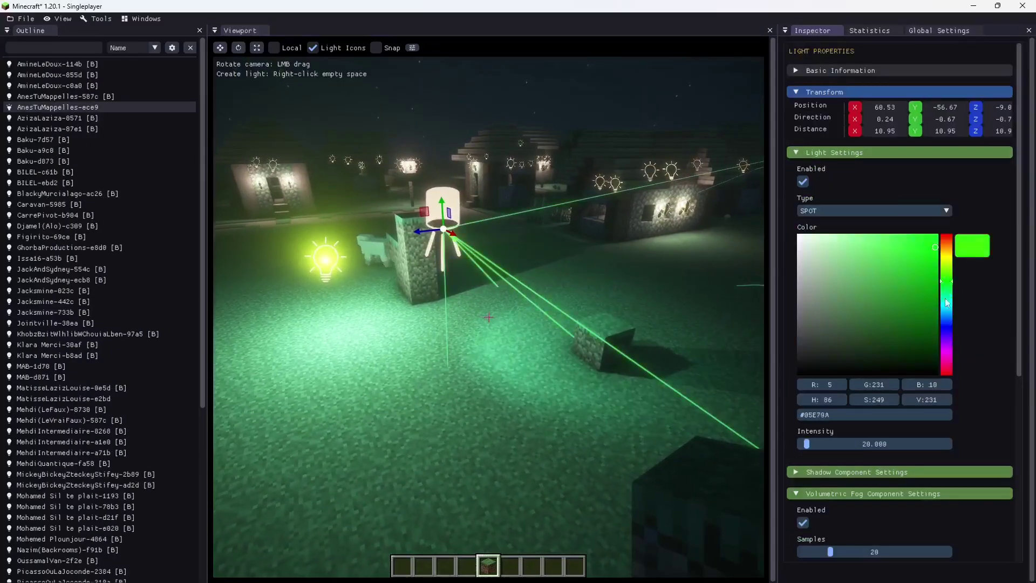
drag(946, 309, 952, 331)
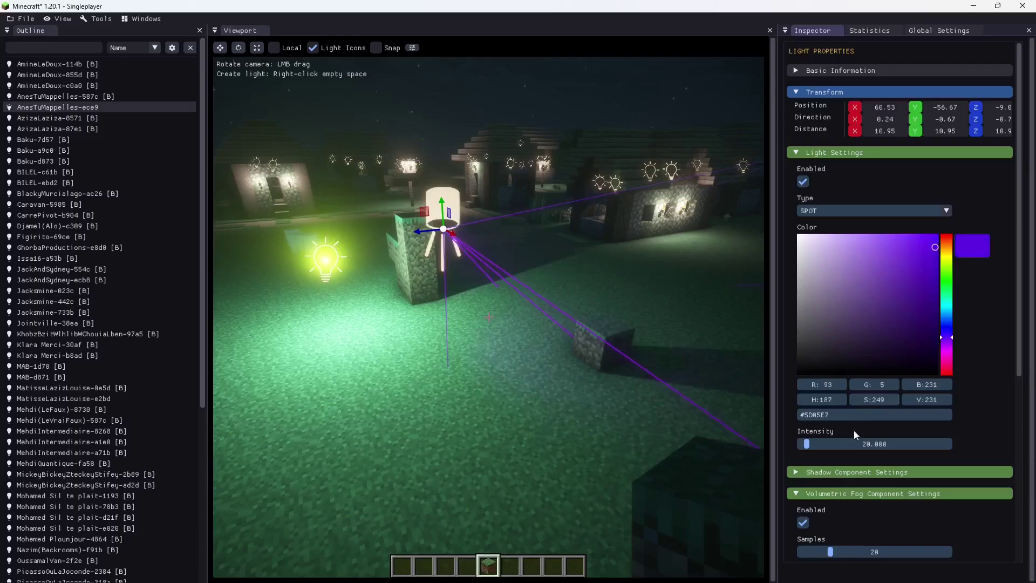
drag(855, 443, 950, 446)
mouse_move(953, 351)
mouse_down()
mouse_move(958, 221)
mouse_move(955, 331)
mouse_up()
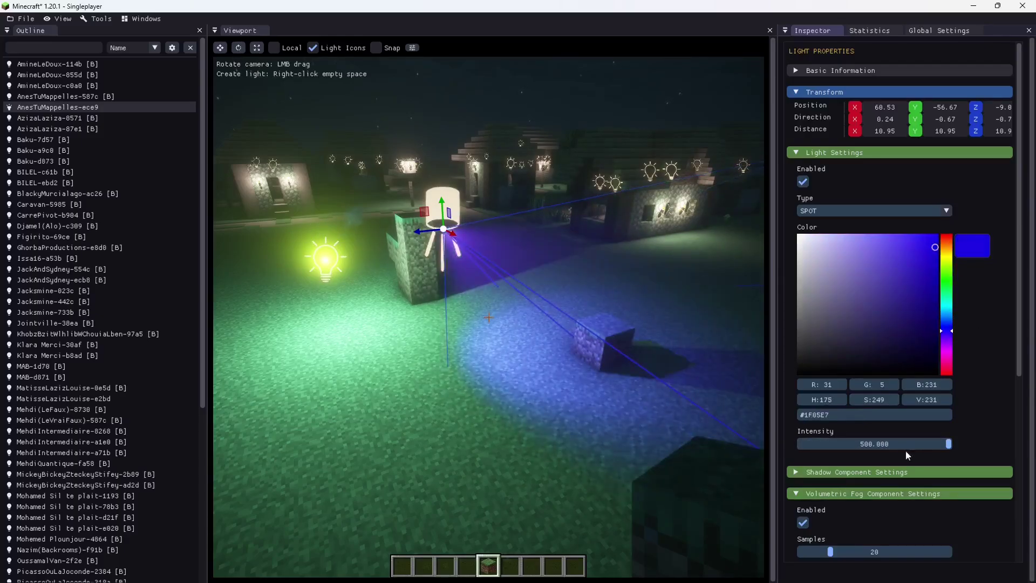
drag(904, 447, 845, 447)
Examine the spot light's component settings and view both lights in the world without the editor
scroll(982, 438, down, 5)
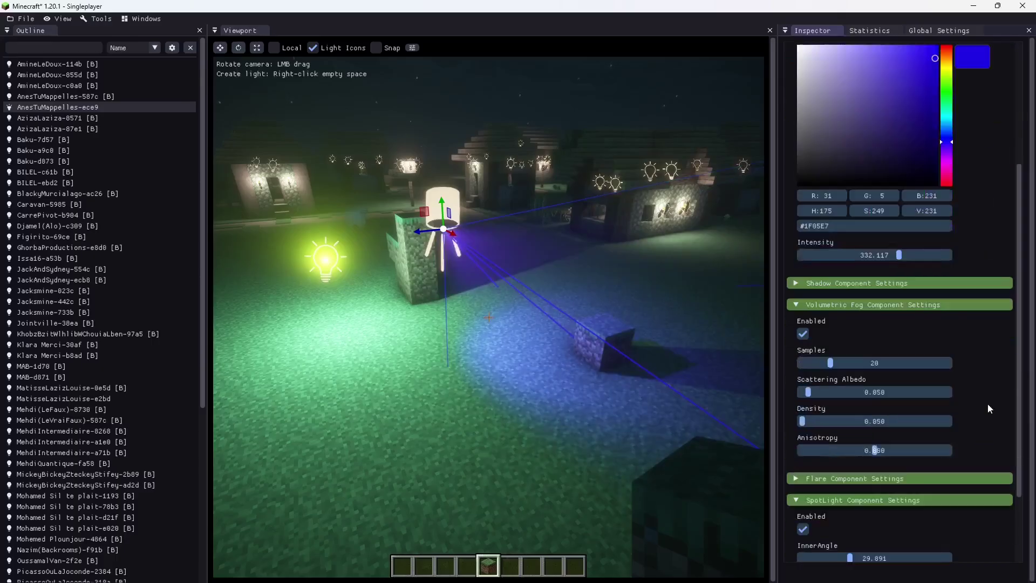
click(853, 183)
click(853, 184)
click(821, 208)
click(826, 380)
click(841, 380)
drag(648, 334, 680, 330)
key(a)
drag(567, 362, 538, 354)
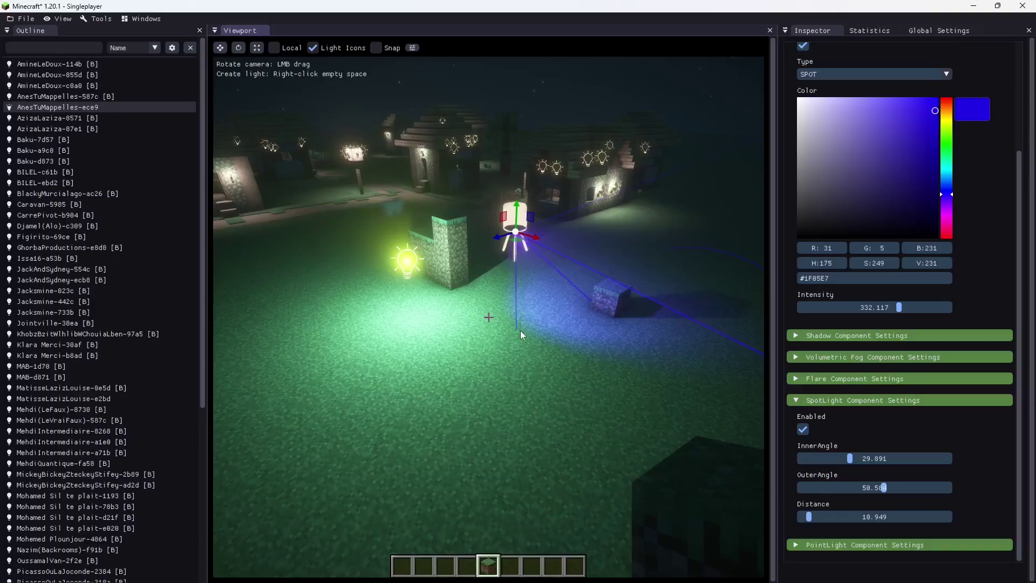
drag(520, 330, 522, 422)
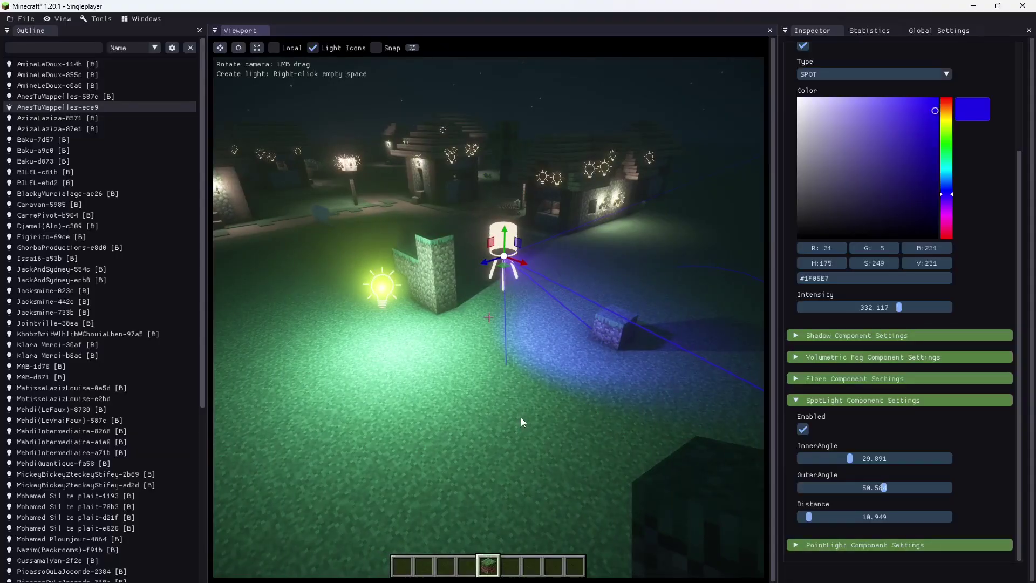
key(Escape)
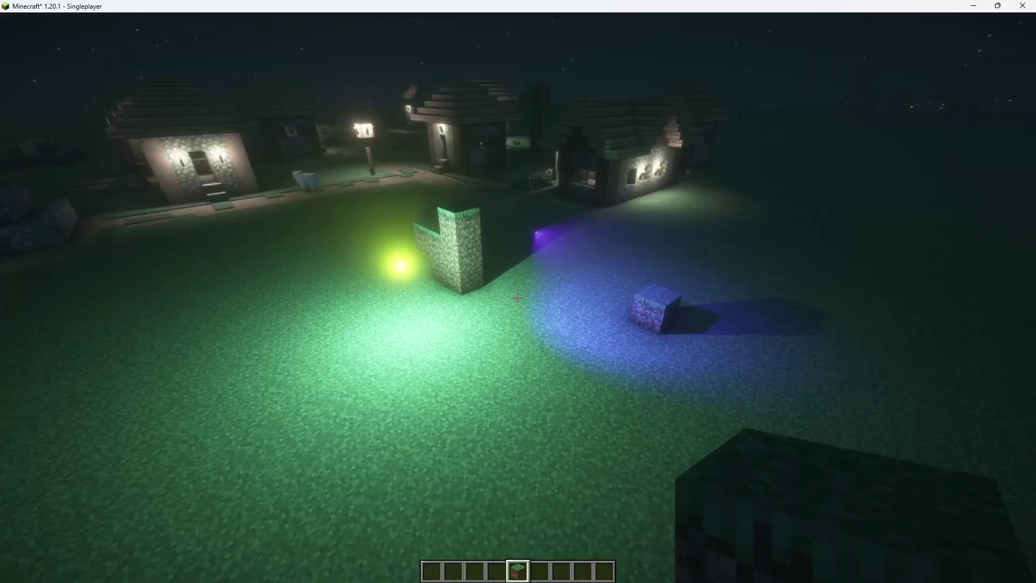
Reopen the light editor and remove both the blue spot light and the green point light
key(F6)
click(506, 257)
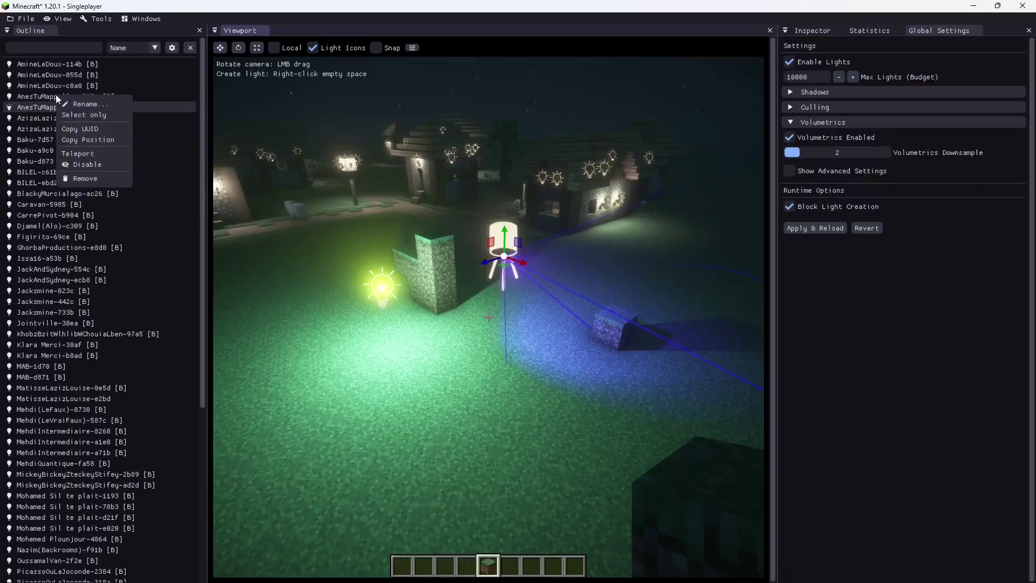
click(81, 179)
click(380, 282)
right_click(17, 193)
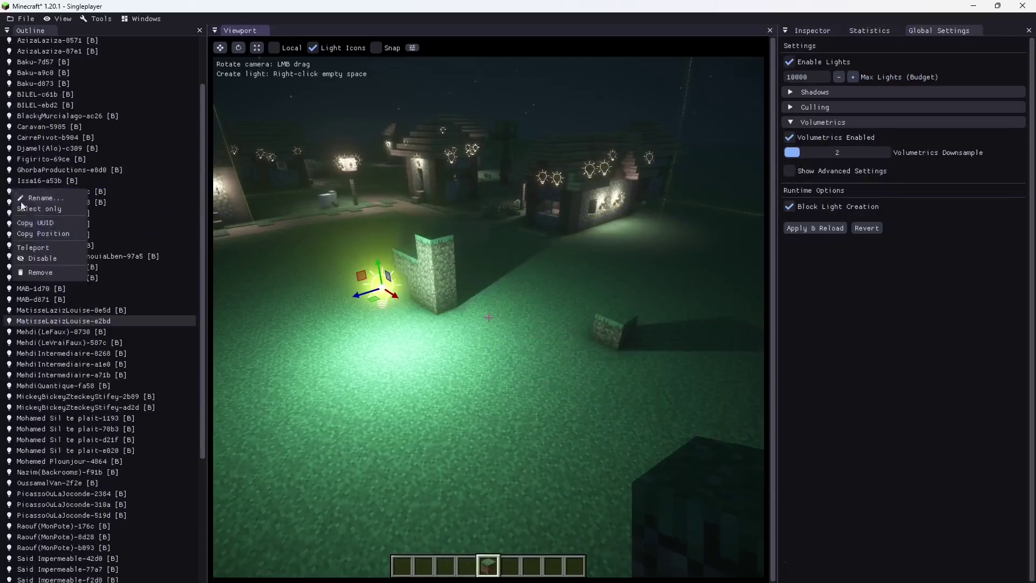
click(41, 273)
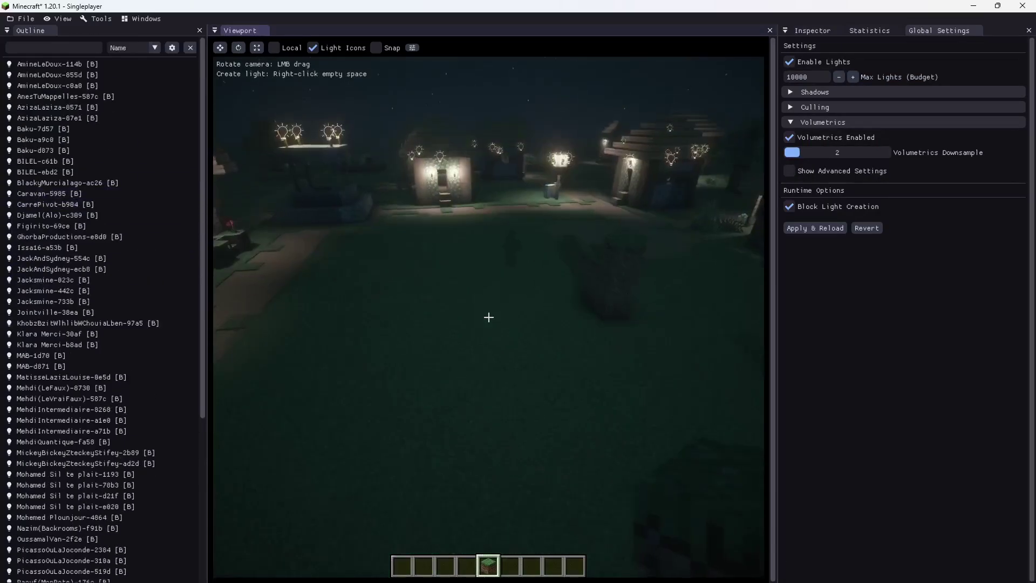
Leave the light editor, search the creative inventory for "mod", and put the Model block in the first hotbar slot
key(w)
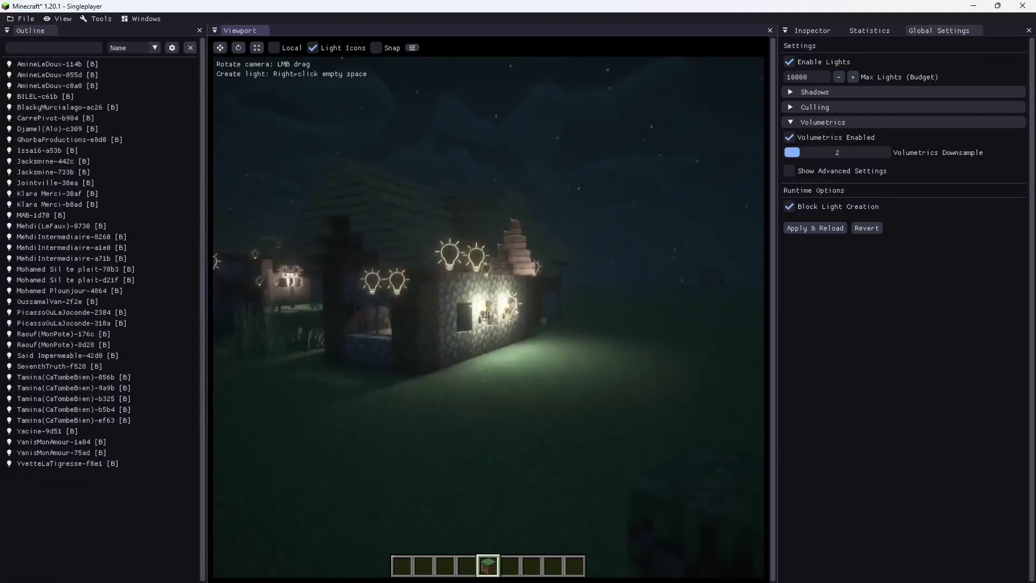
key(w)
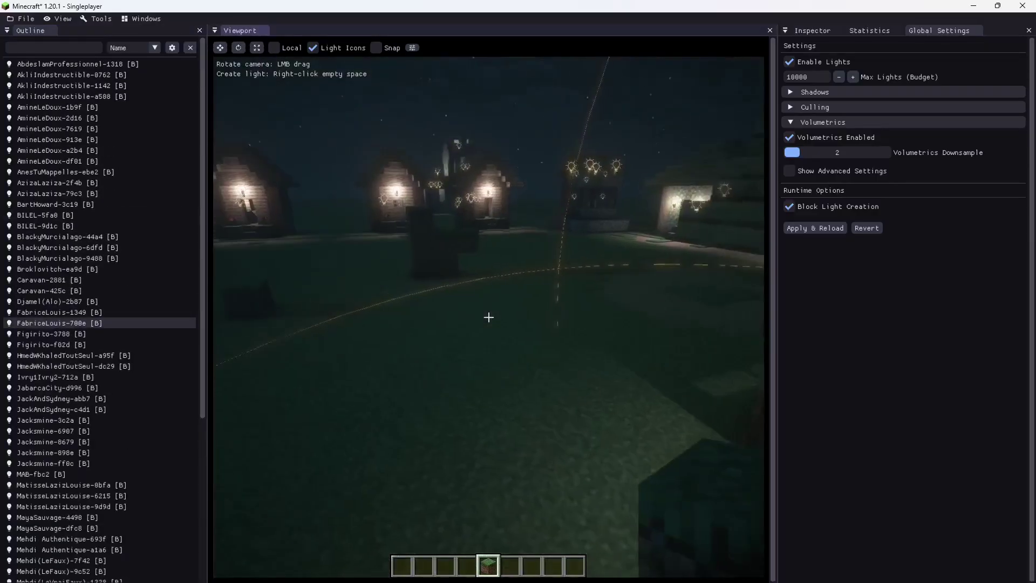
key(w)
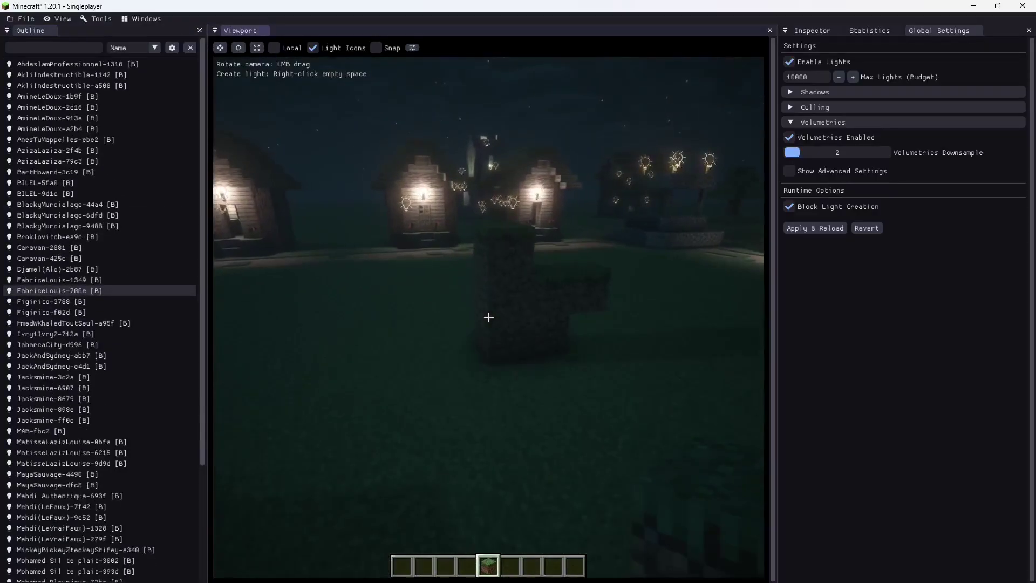
key(F6)
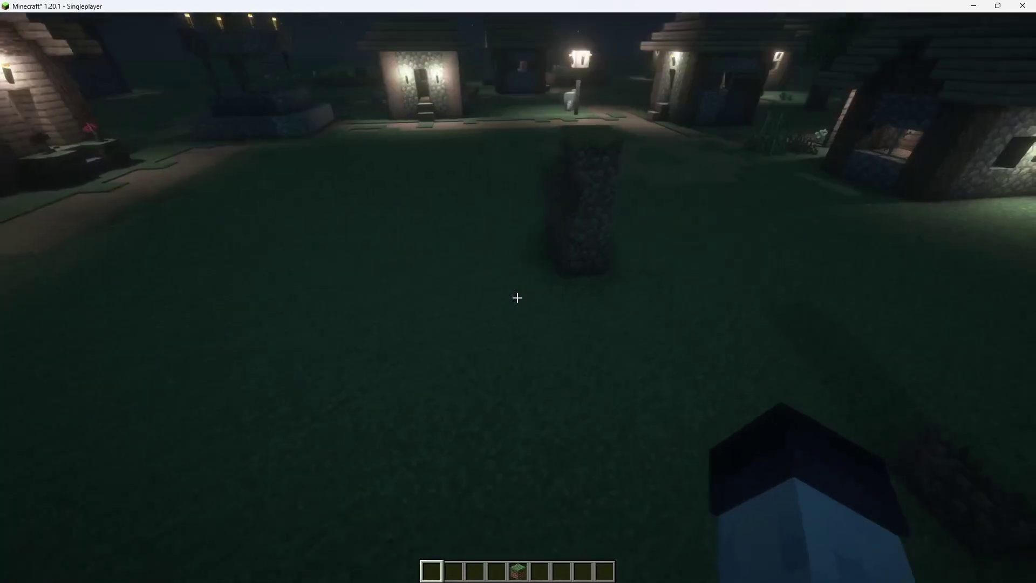
key(e)
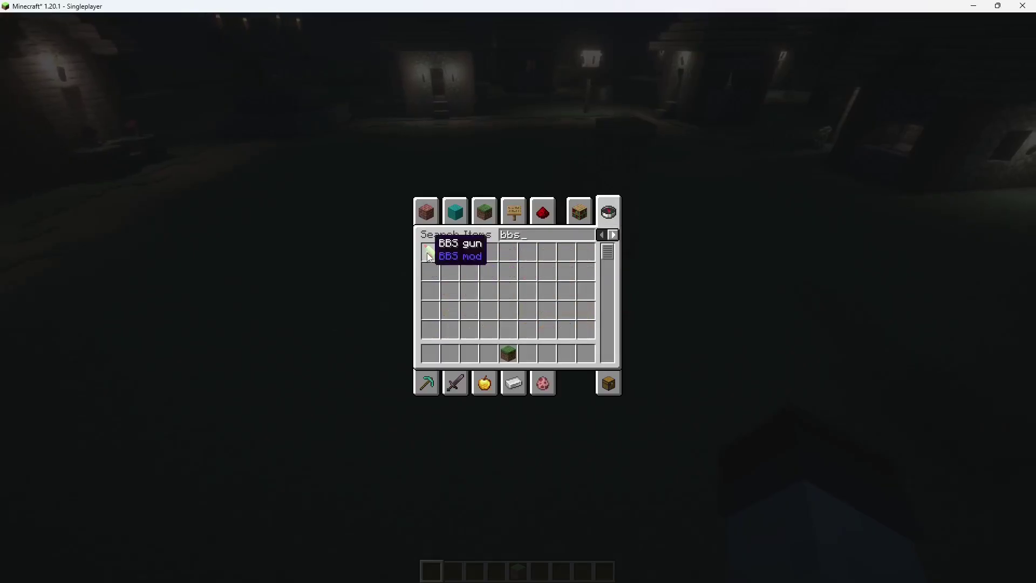
key(BackSpace)
key(BackSpace)
key(BackSpace)
text(mod)
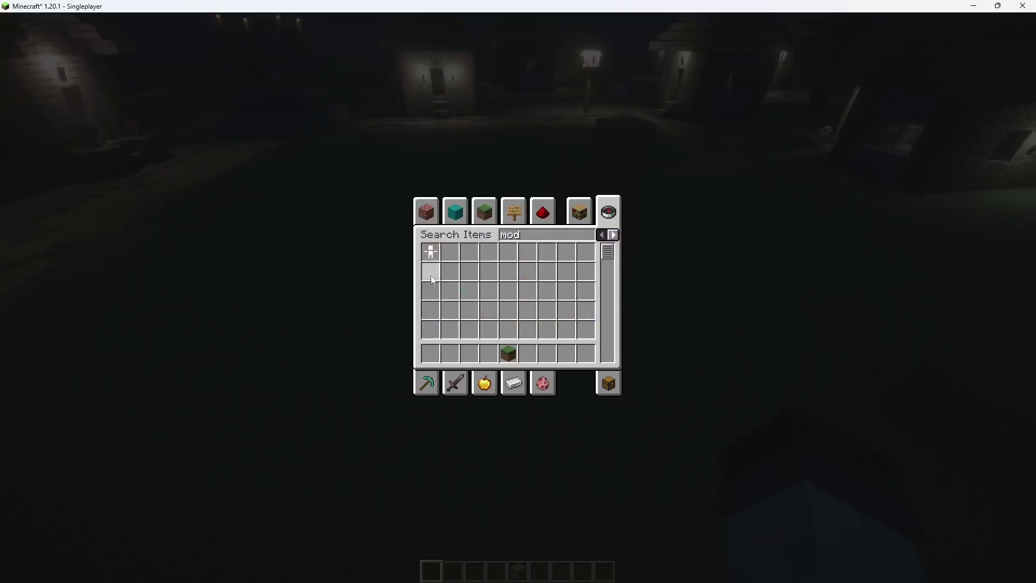
key(Escape)
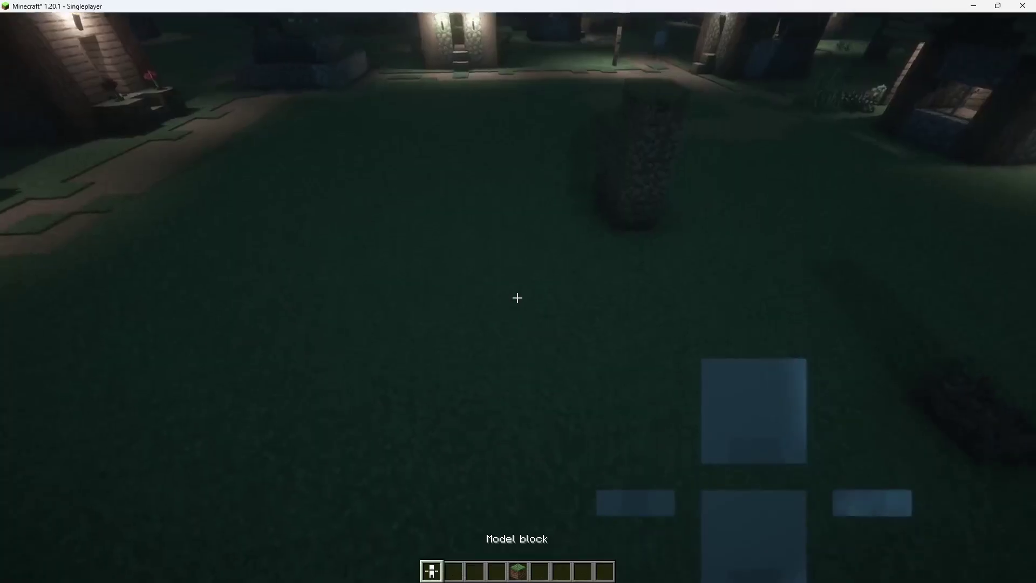
Place the Model block on the grass, assign it the player/alex model form, and open that form for editing
right_click(518, 298)
right_click(517, 298)
click(156, 195)
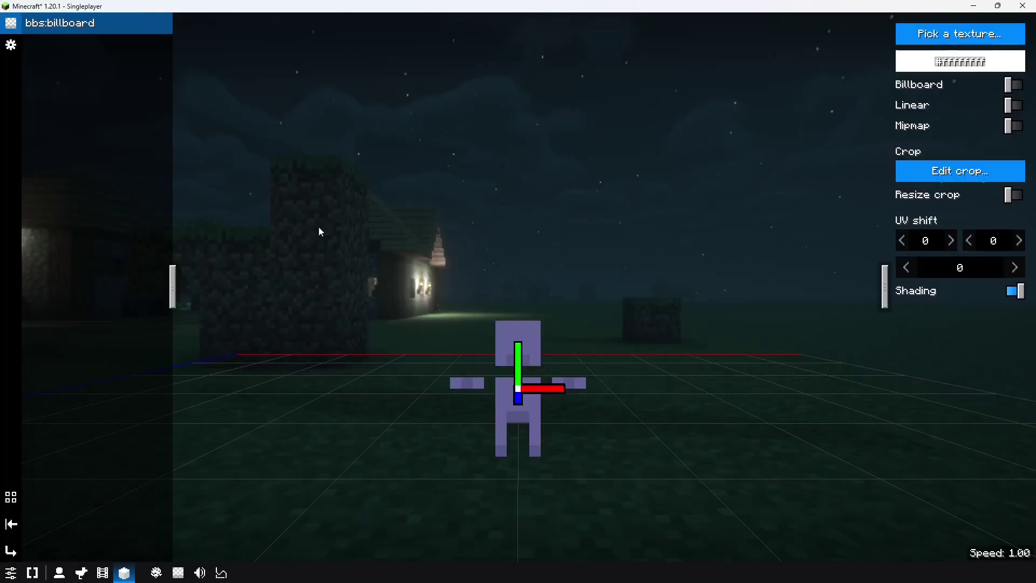
scroll(374, 232, down, 4)
drag(374, 231, 253, 165)
key(Escape)
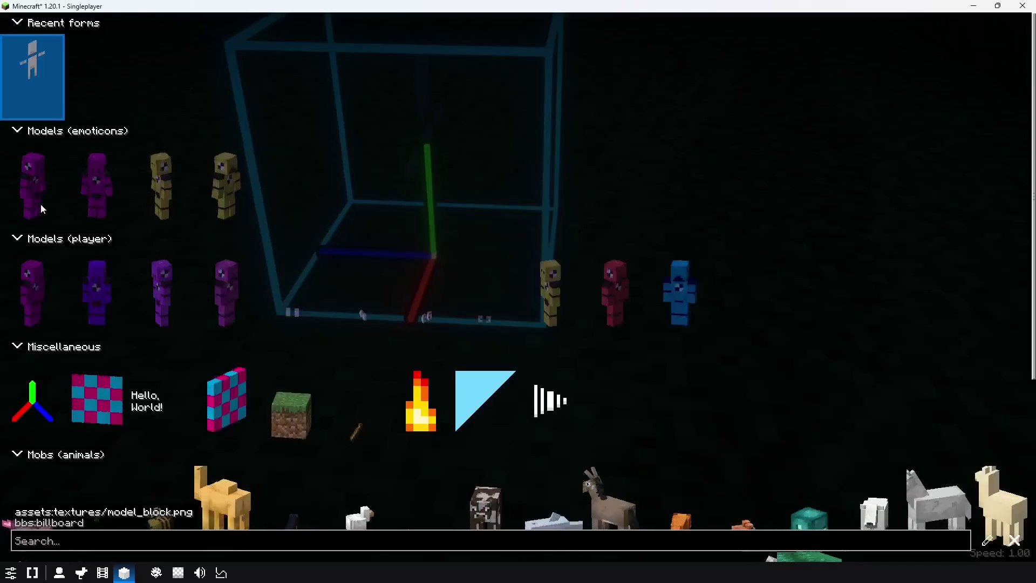
click(28, 286)
scroll(432, 286, down, 2)
scroll(71, 228, up, 2)
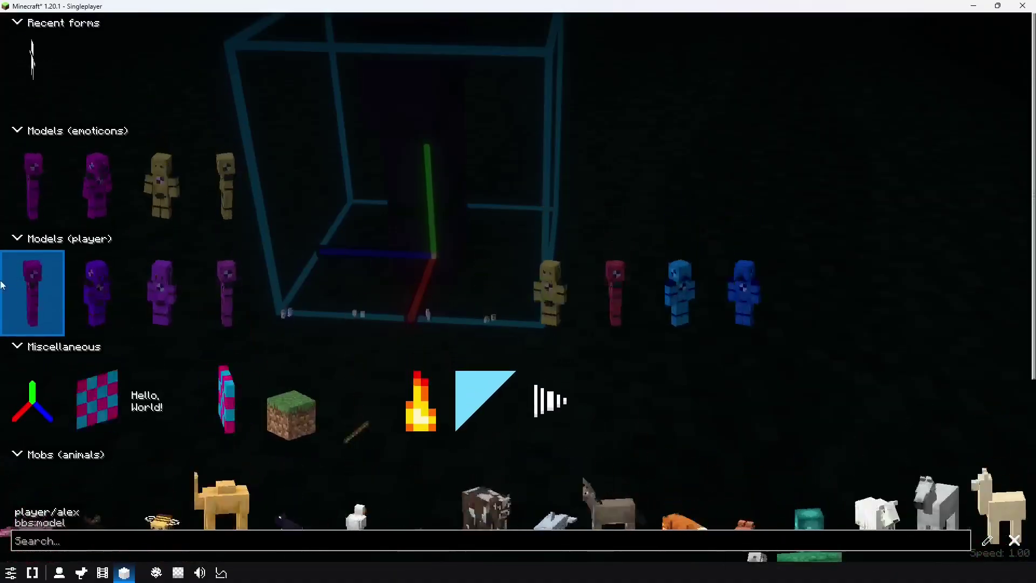
click(43, 292)
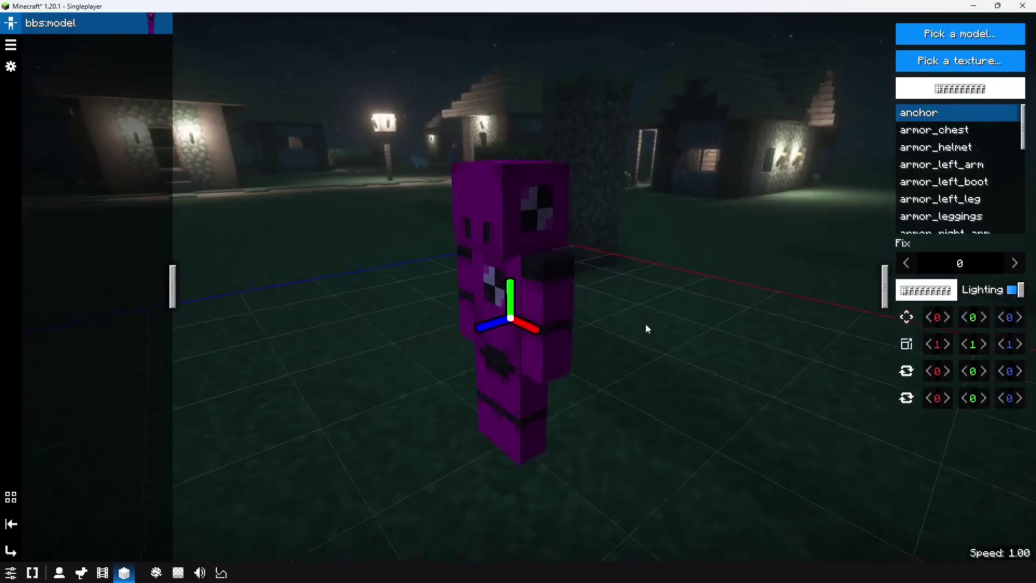
Add a body part to the model and assign it the bbs:blight light form
click(87, 66)
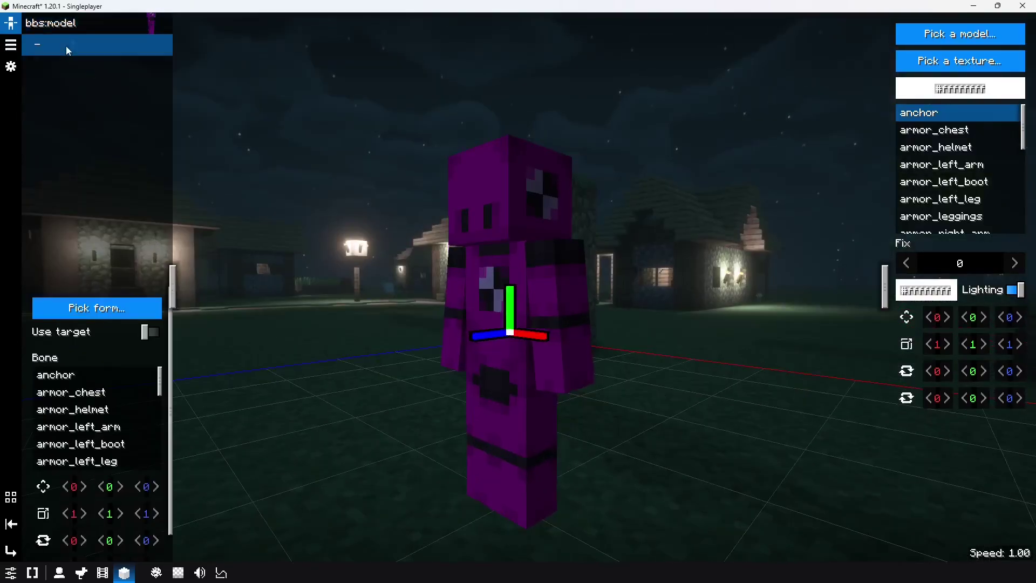
click(88, 313)
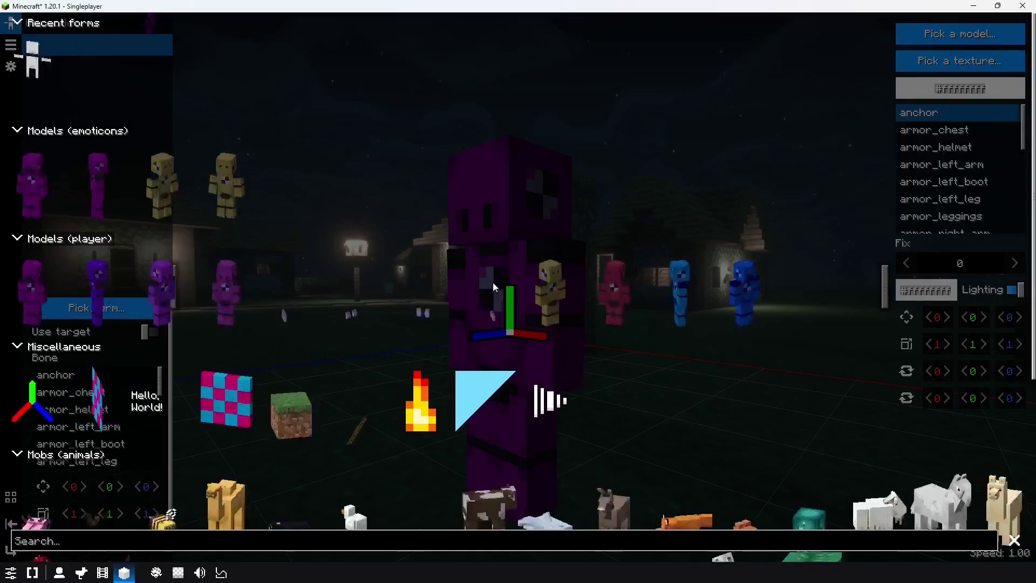
click(559, 385)
key(Escape)
Move the attached light to 2.062 on Y and 0.531 on Z, near the model's head
scroll(664, 398, down, 4)
drag(531, 397, 485, 438)
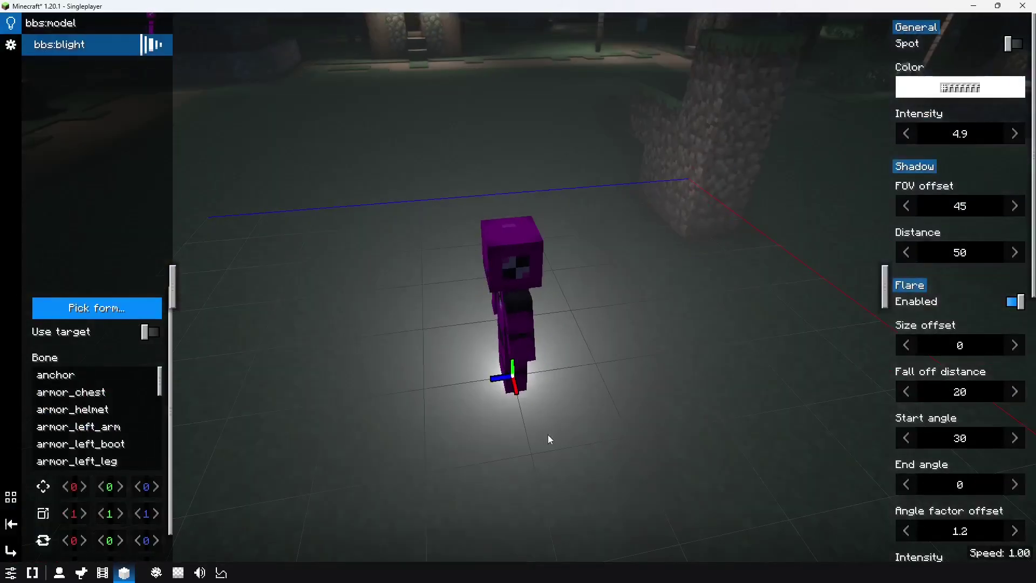
drag(113, 486, 160, 488)
mouse_move(147, 482)
mouse_down()
mouse_move(121, 487)
mouse_move(165, 490)
mouse_move(147, 486)
mouse_up()
drag(301, 432, 255, 159)
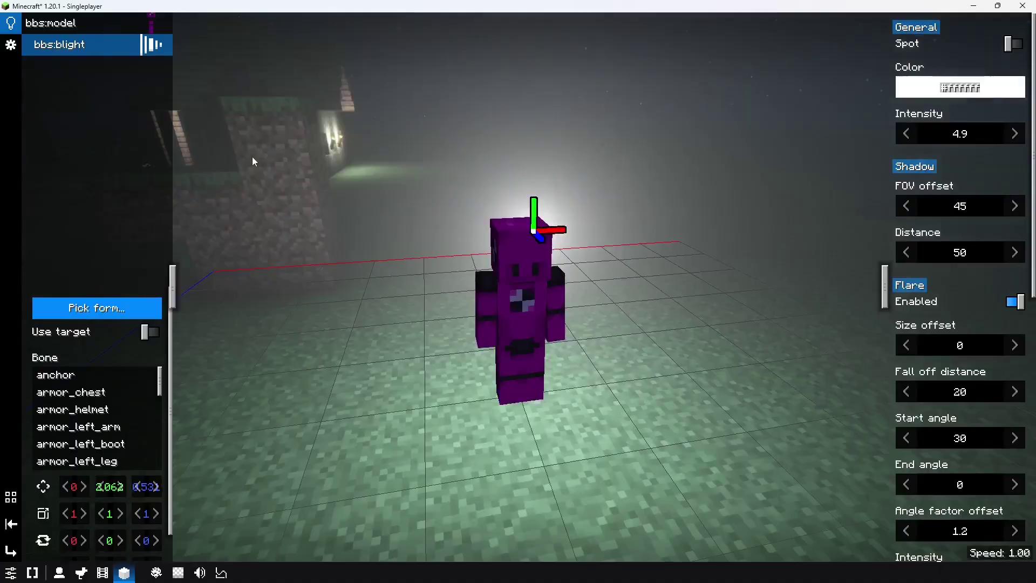
Change the attached light's color to purple #a835ff
drag(571, 309, 456, 355)
click(972, 90)
click(960, 160)
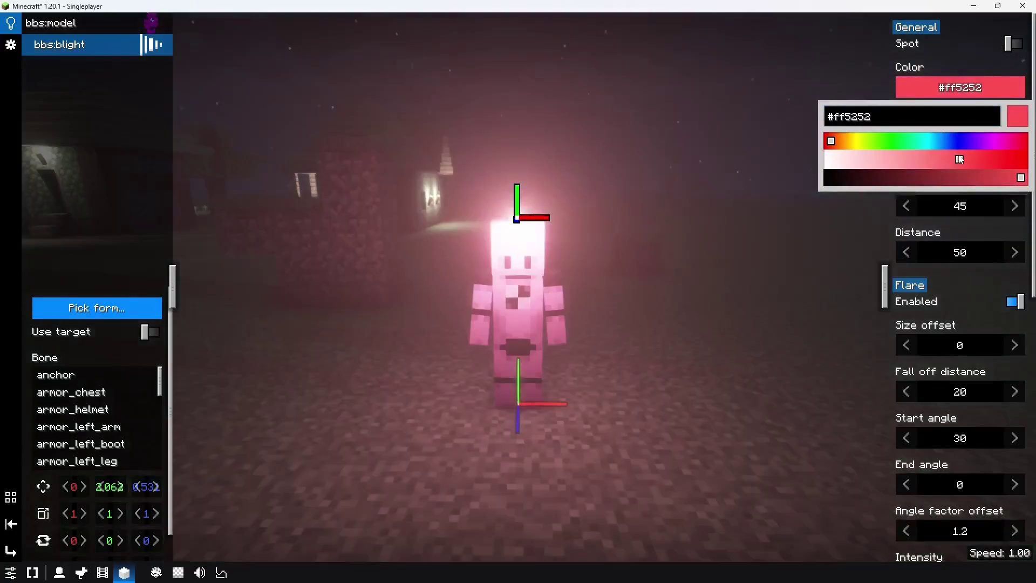
click(976, 142)
drag(978, 158, 982, 159)
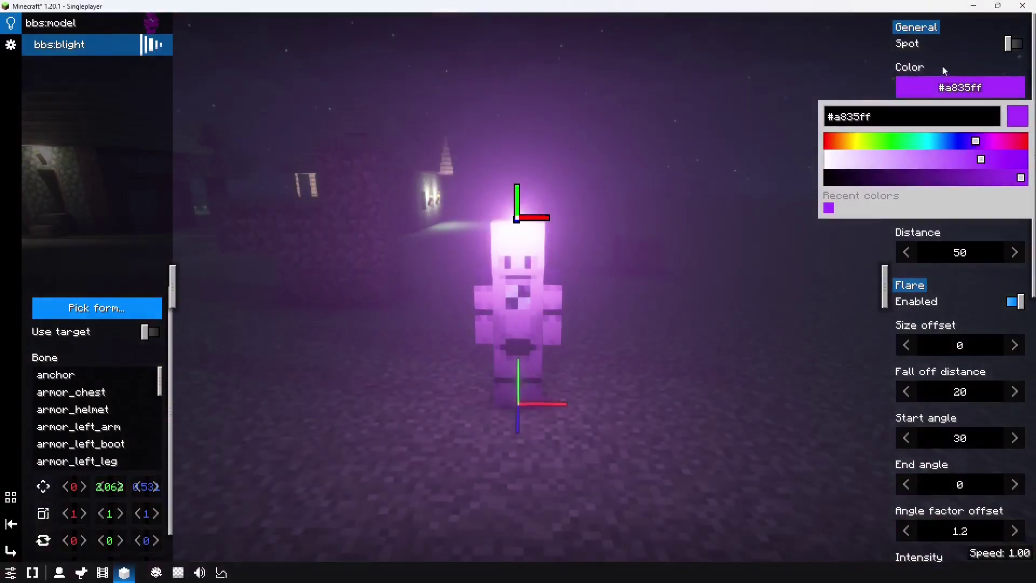
click(921, 54)
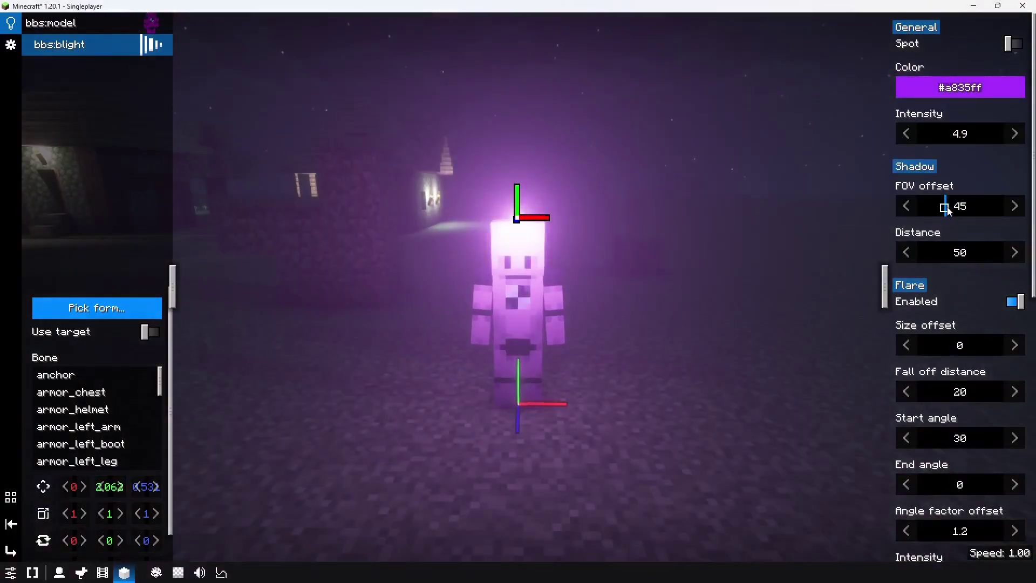
Try a negative intensity of -14.85 on the attached light and view the model from several angles
drag(950, 133, 868, 139)
drag(696, 178, 543, 265)
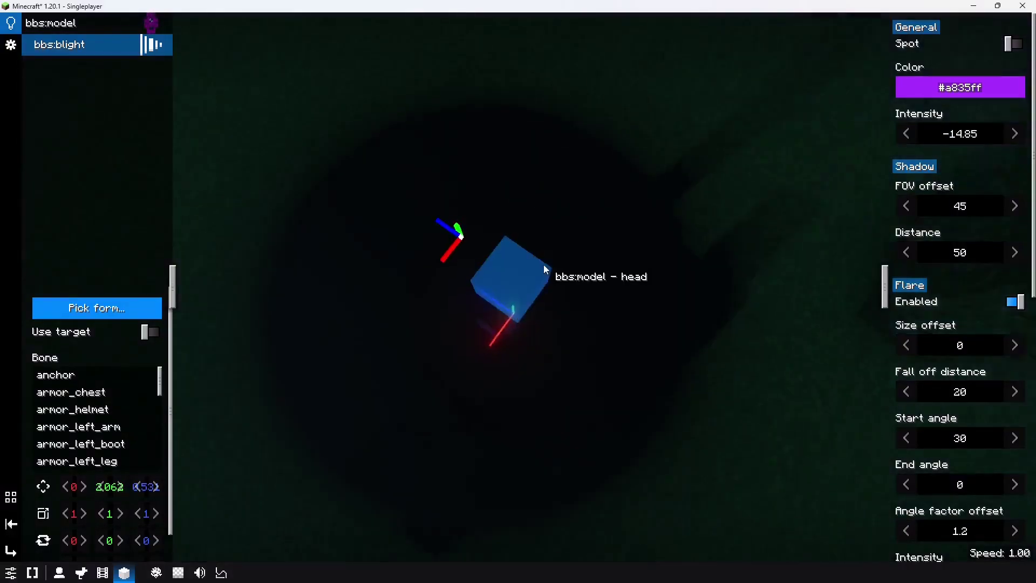
scroll(685, 283, down, 3)
drag(688, 284, 834, 241)
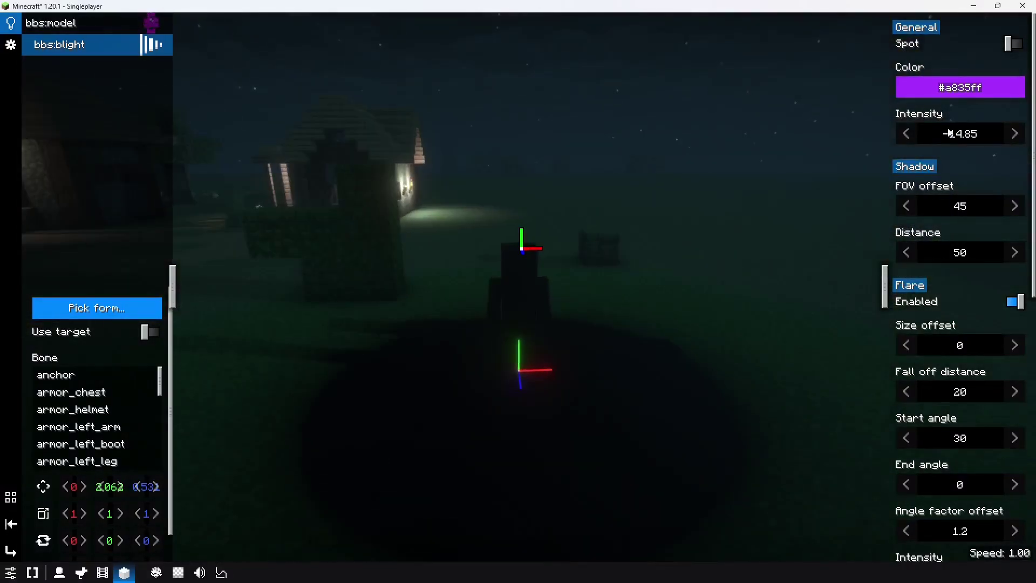
Set the attached light's intensity to 5.4 and bring its fog and spotlight settings into view
drag(993, 134, 15, 145)
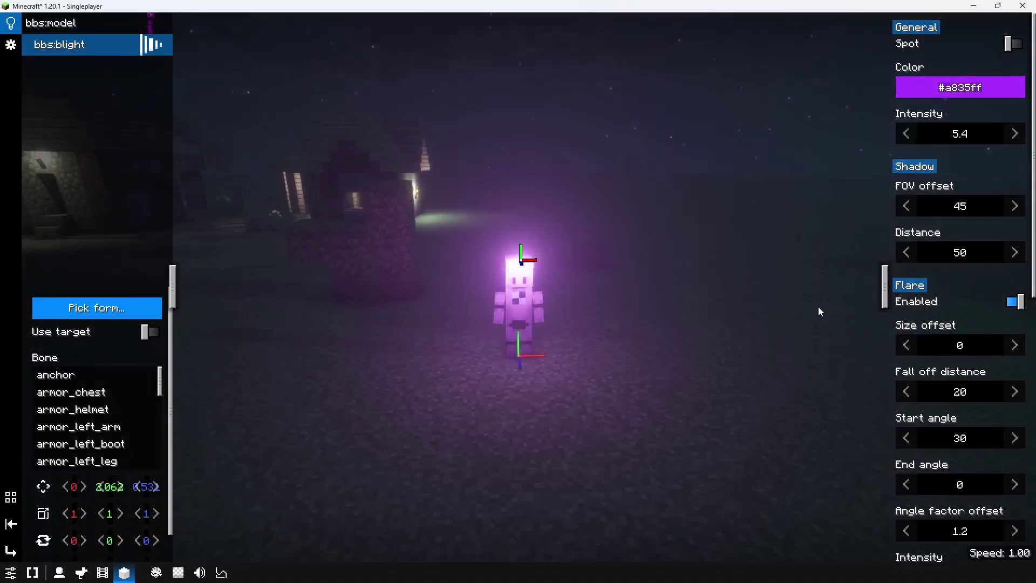
scroll(971, 318, down, 10)
scroll(971, 323, down, 2)
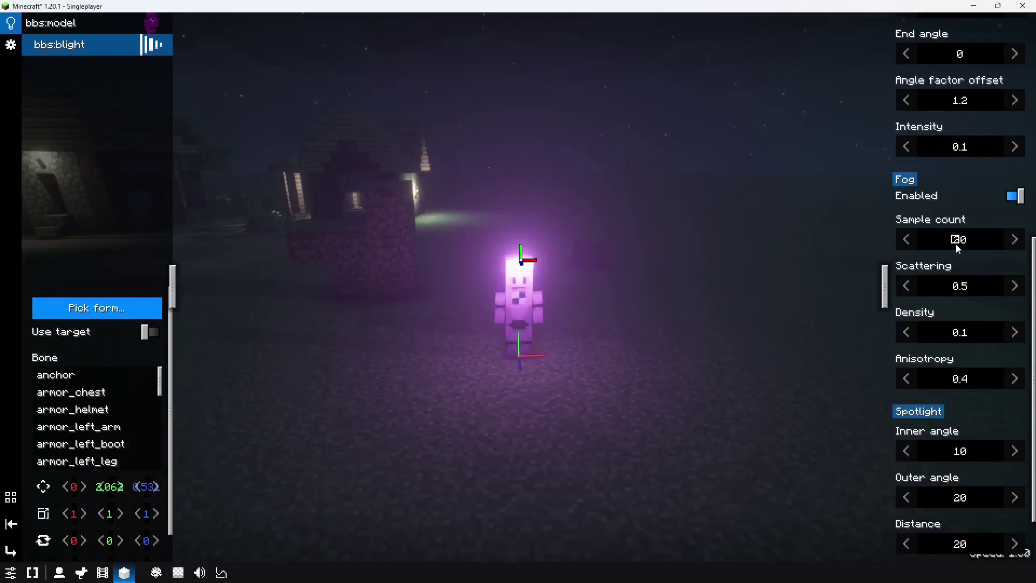
Try fog sample counts of 0 and 20 on the attached light, and settle on 50
key(ctrl+a)
text(0)
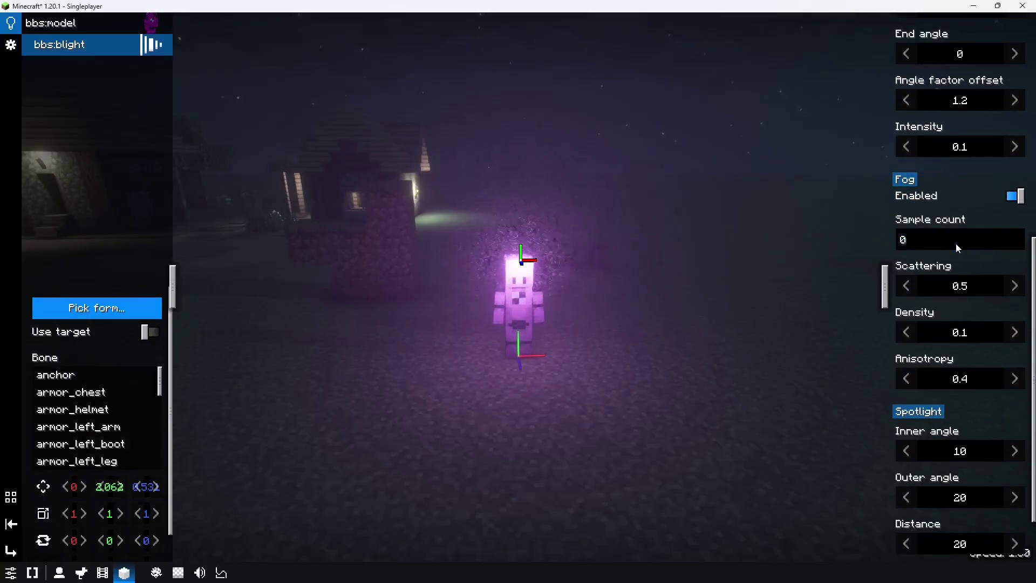
key(BackSpace)
text(20)
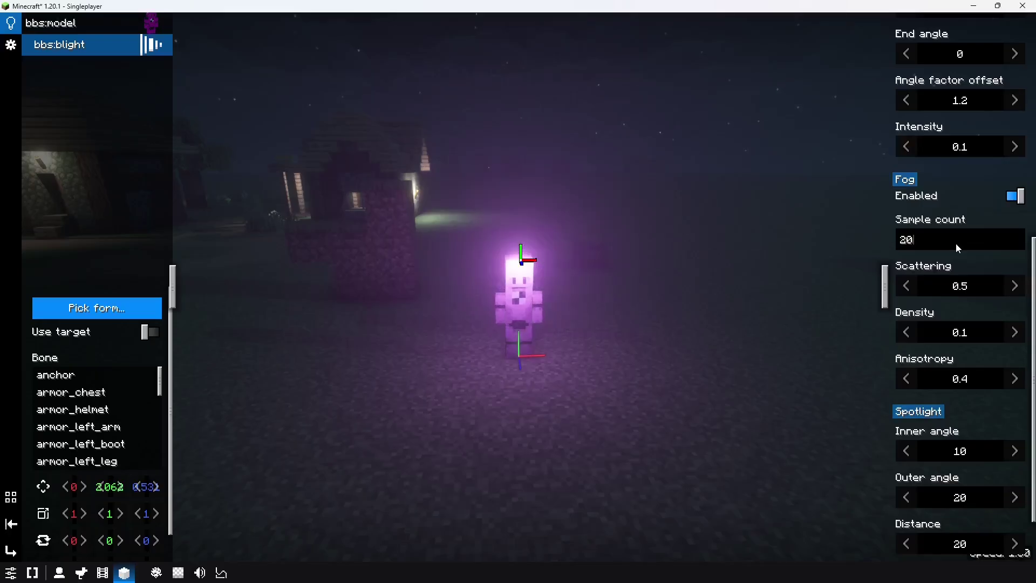
key(BackSpace)
key(BackSpace)
text(50)
key(Return)
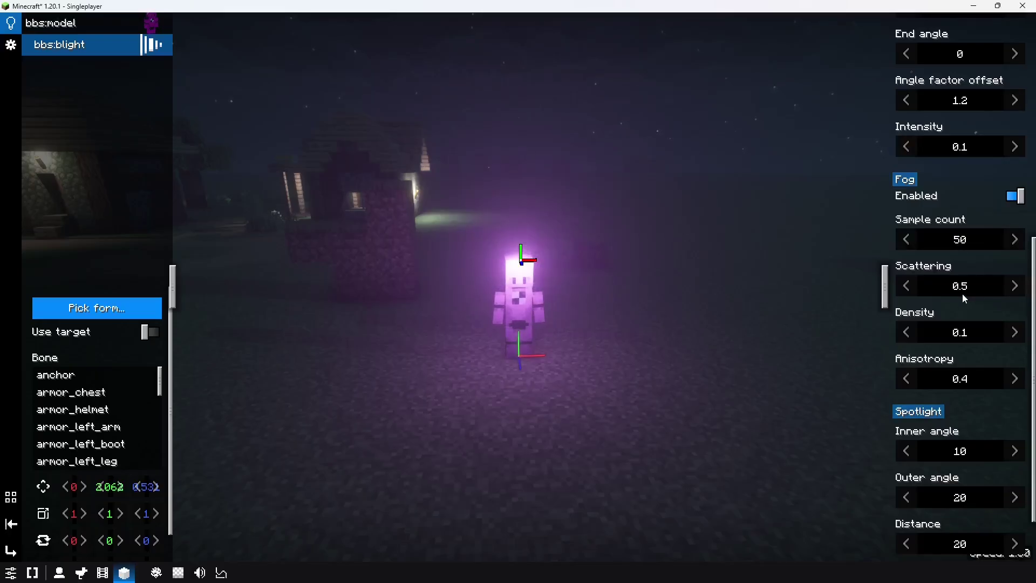
Set the attached light's fog scattering to 4.25, density to -3.15 and anisotropy to -0.6
drag(965, 299, 1002, 289)
drag(971, 336, 943, 338)
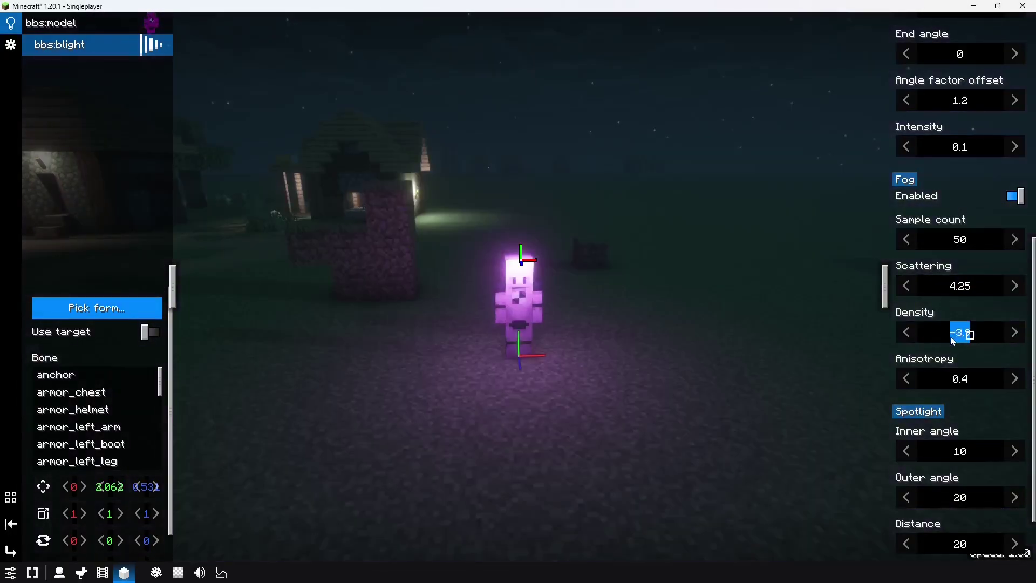
drag(810, 399, 945, 448)
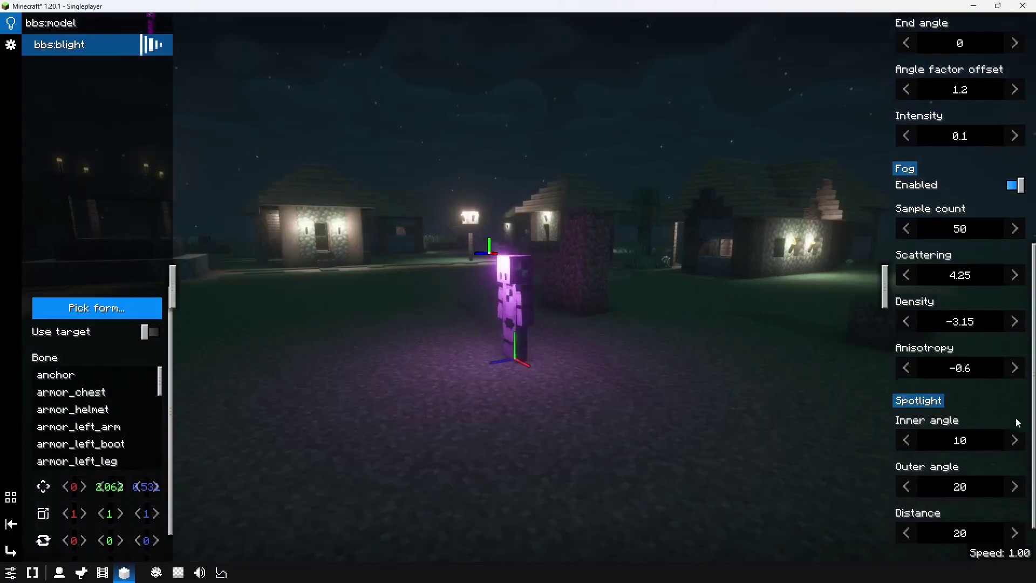
Reduce the attached light's point radius to 2.9
scroll(1006, 385, down, 3)
drag(954, 544, 1022, 556)
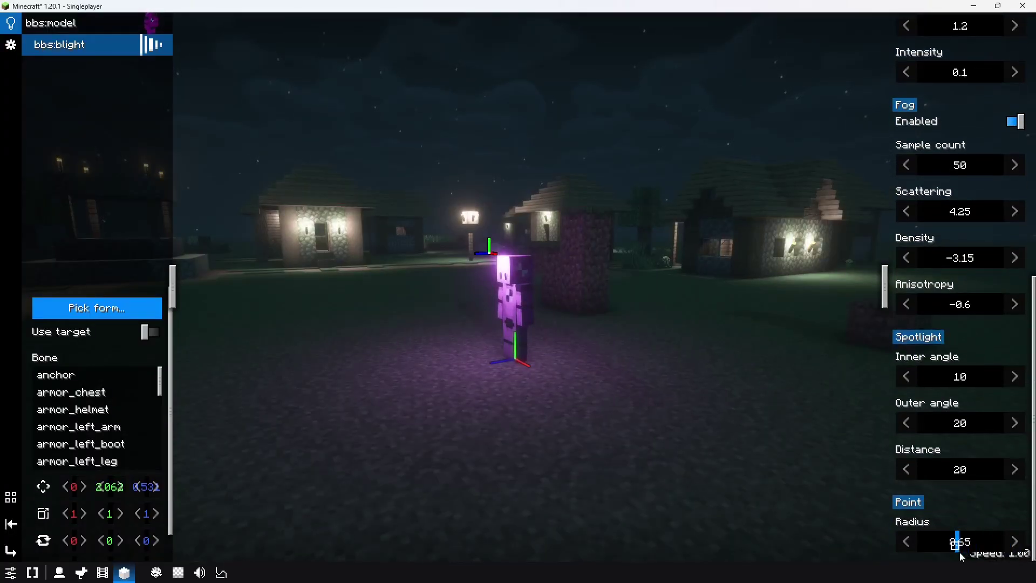
drag(934, 552, 928, 553)
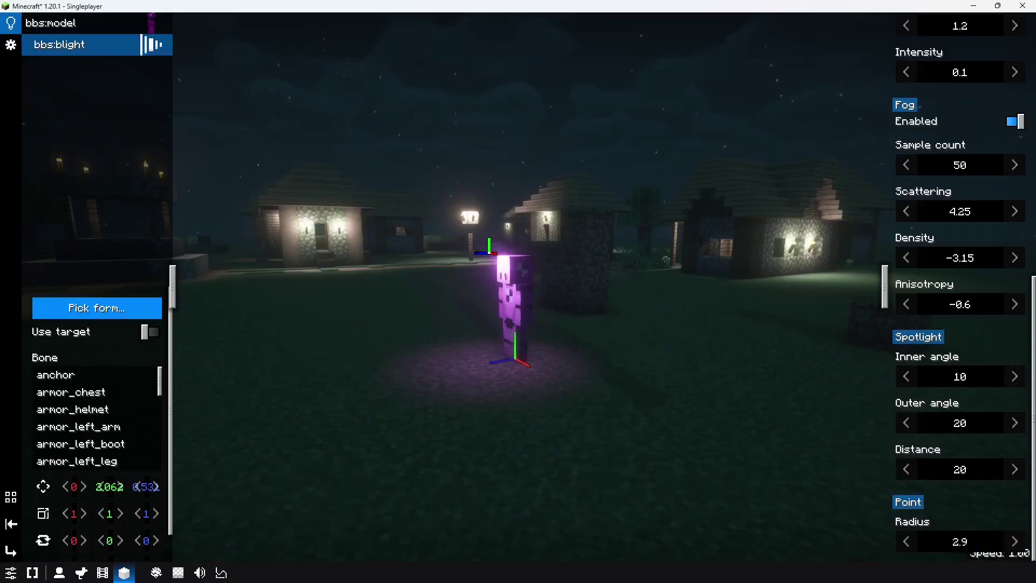
Leave the model block editor and break the lit model block in the world
drag(1032, 376, 609, 390)
key(Escape)
key(Escape)
key(Escape)
click(517, 297)
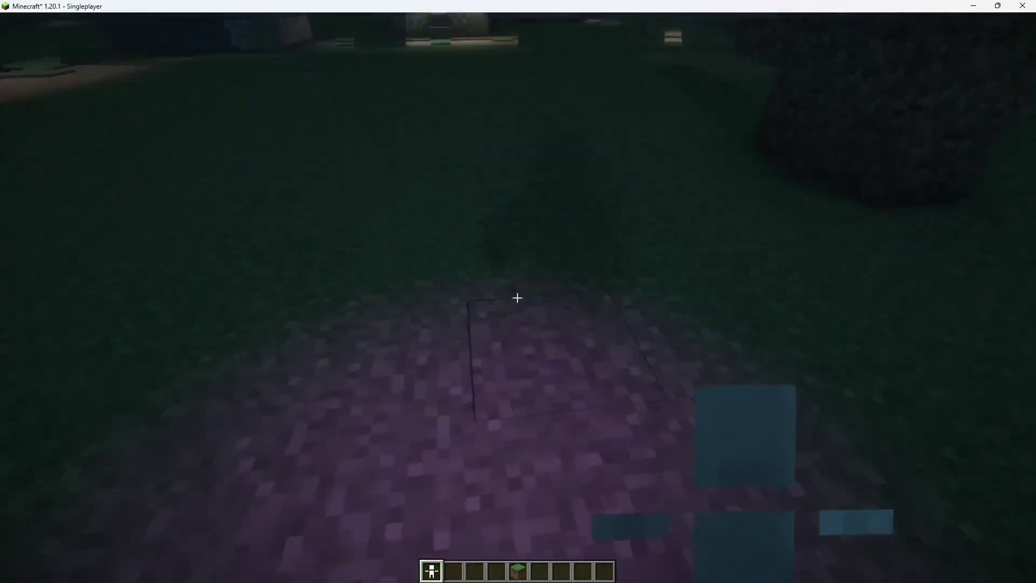
key(s)
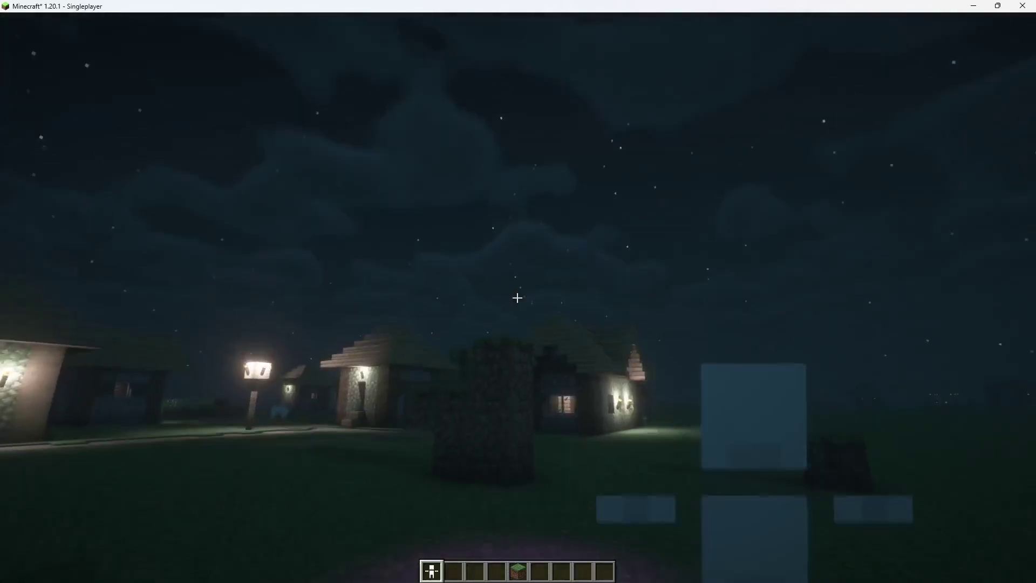
Clear the lights listed in the light editor's outline to get rid of the leftover purple light, and return to the game
key(F6)
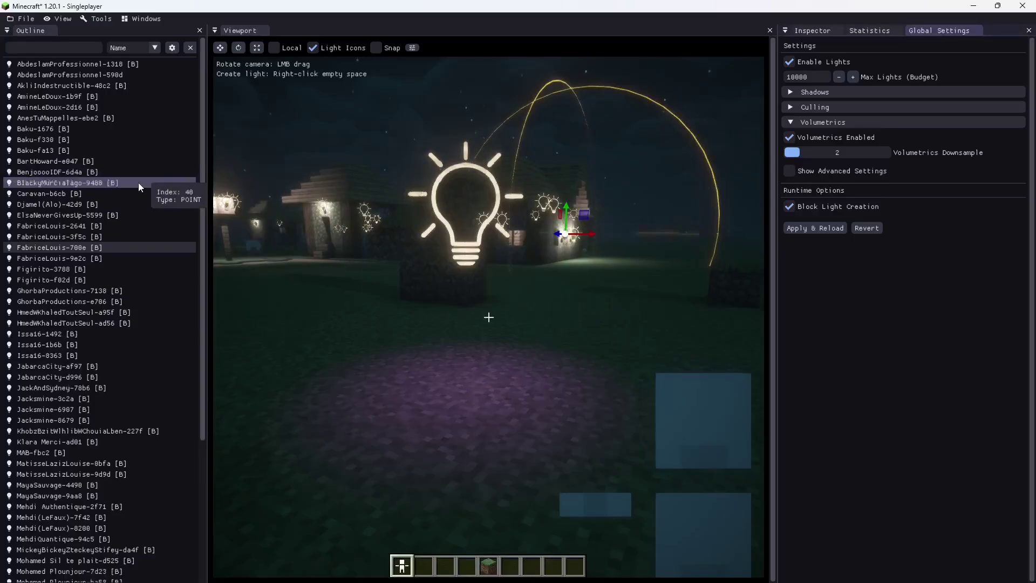
click(196, 59)
mouse_move(498, 238)
click(191, 48)
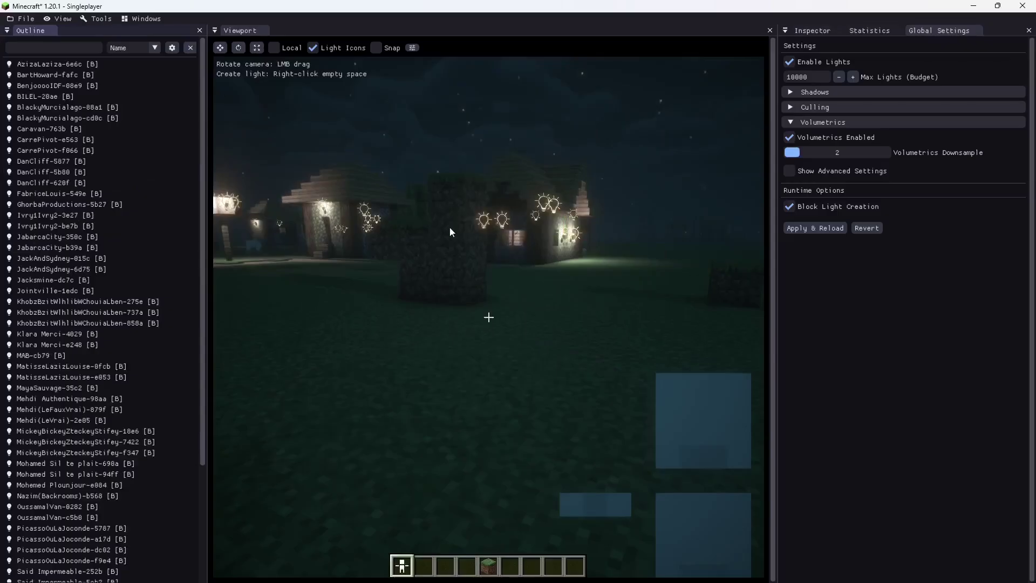
click(455, 229)
key(F6)
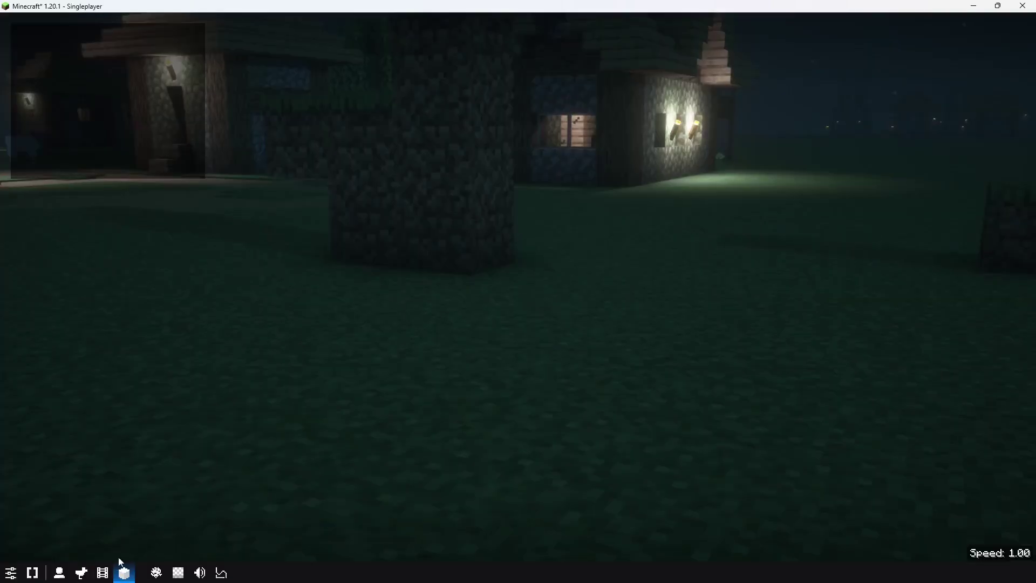
Add a replay to the film that uses the recent purple player/alex form with the attached light
click(102, 573)
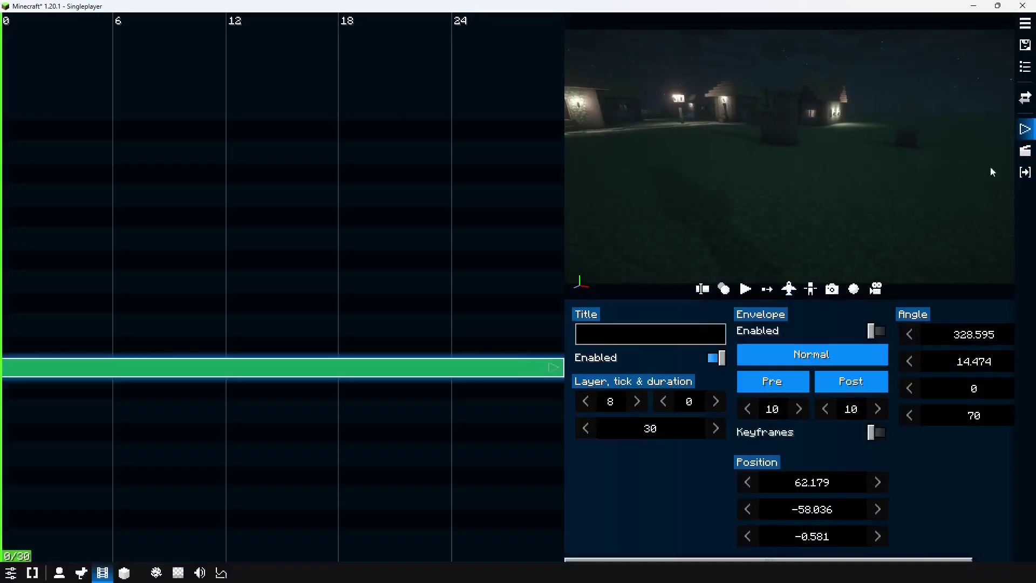
click(1025, 151)
right_click(770, 208)
click(799, 226)
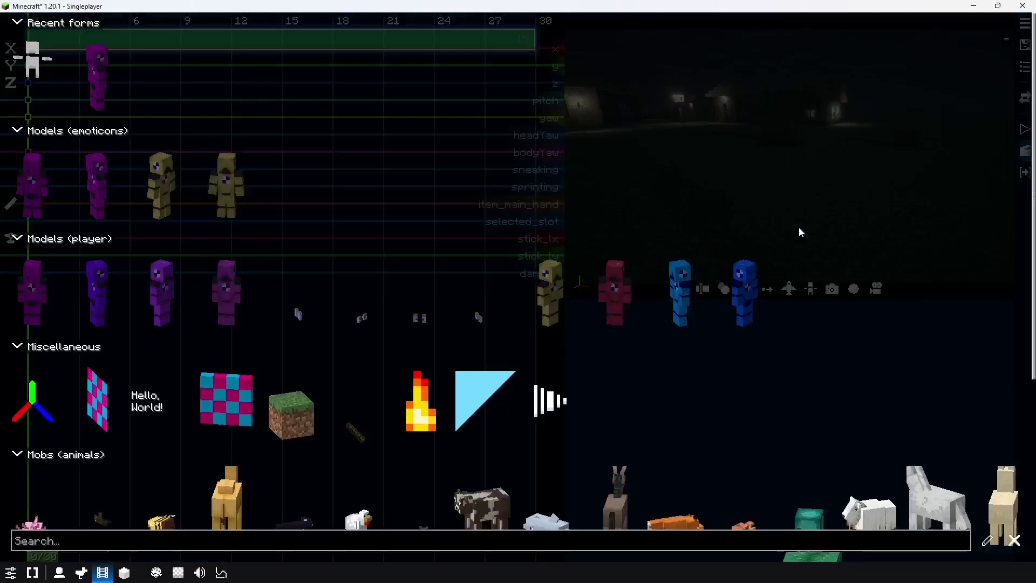
click(103, 82)
key(Escape)
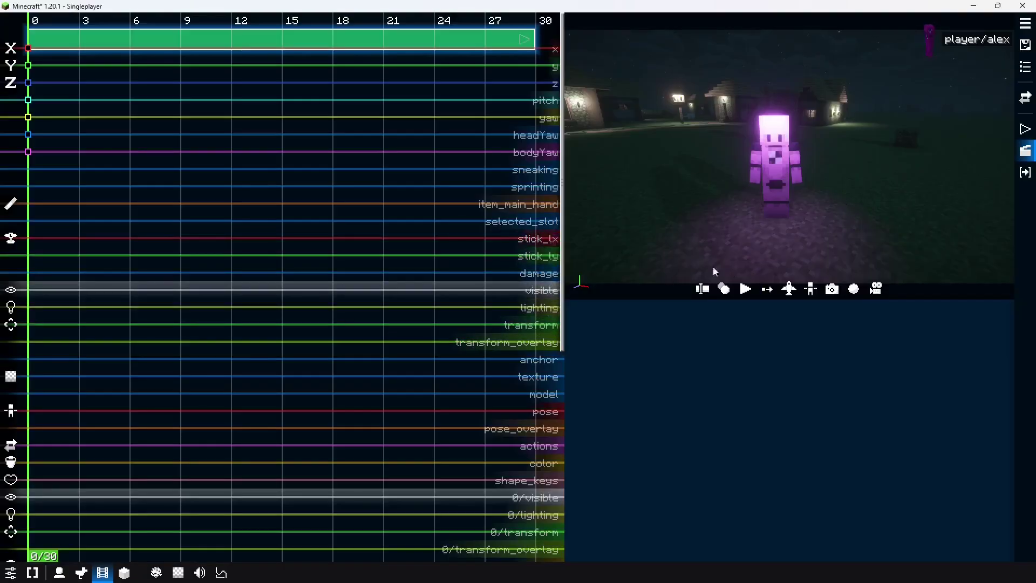
Add light color keyframes at ticks 0 and 7, making the tick 7 one red #ff3434
scroll(288, 278, down, 8)
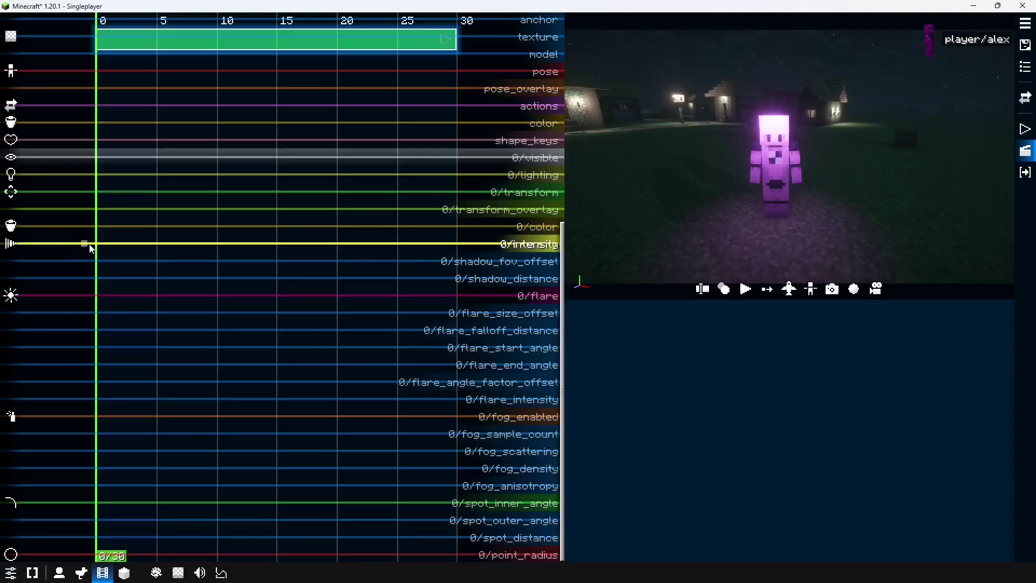
double_click(102, 228)
double_click(183, 230)
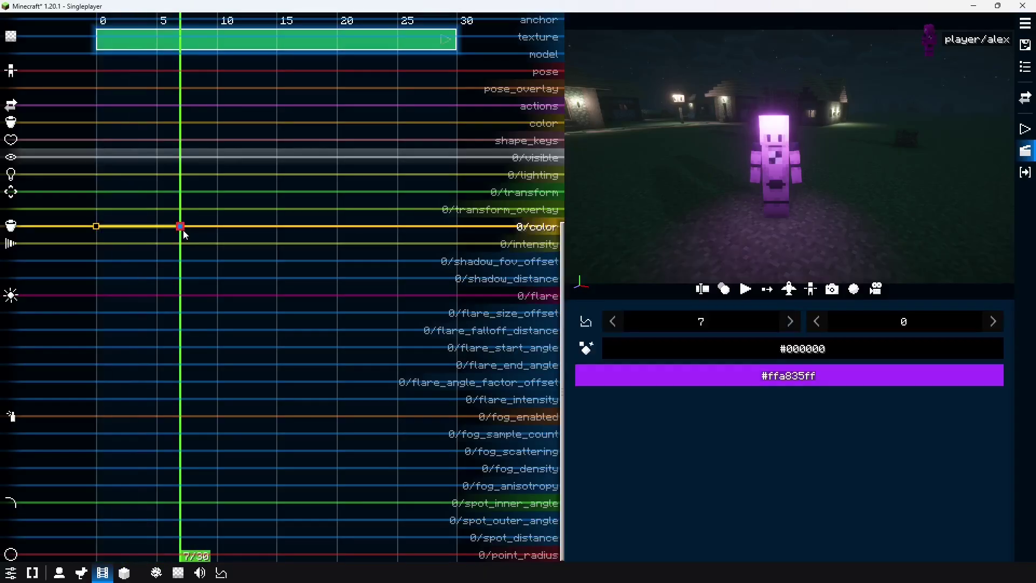
click(797, 372)
drag(729, 426, 689, 425)
Add a light color keyframe at tick 15 in green #33ff74
double_click(276, 232)
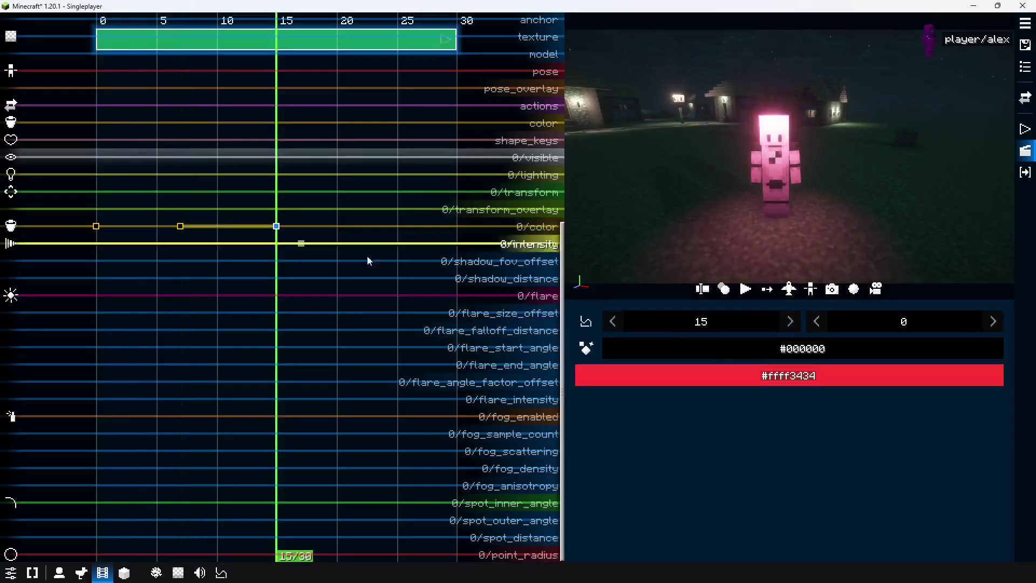
click(788, 376)
click(770, 427)
Add a pink light color keyframe at tick 24 and play back the color animation
click(384, 244)
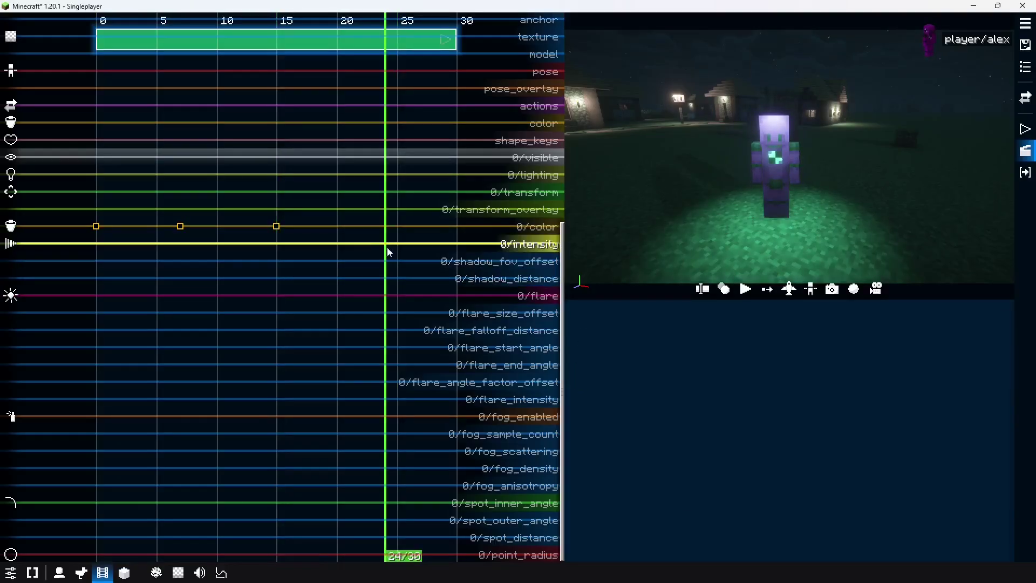
double_click(386, 244)
key(ctrl+z)
double_click(385, 226)
click(786, 372)
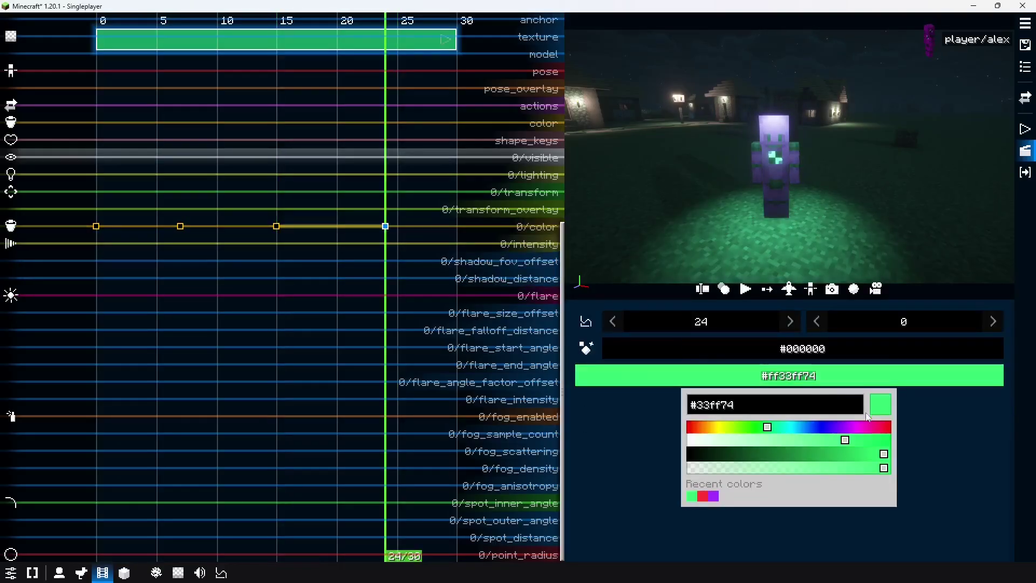
click(872, 427)
click(166, 287)
key(space)
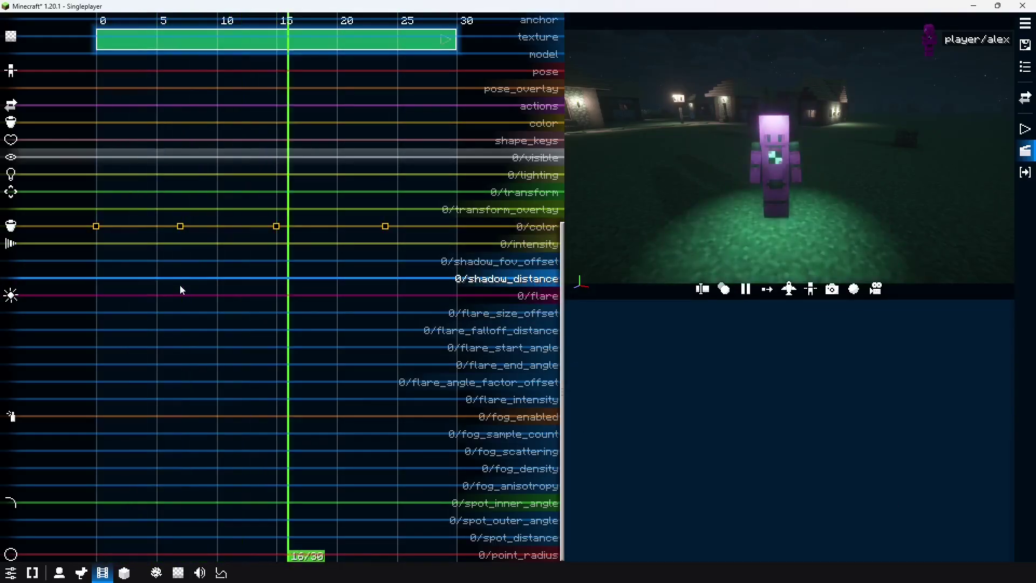
Add light intensity keyframes at ticks 0 and 24, raise the tick 24 value and play back the animation
double_click(93, 245)
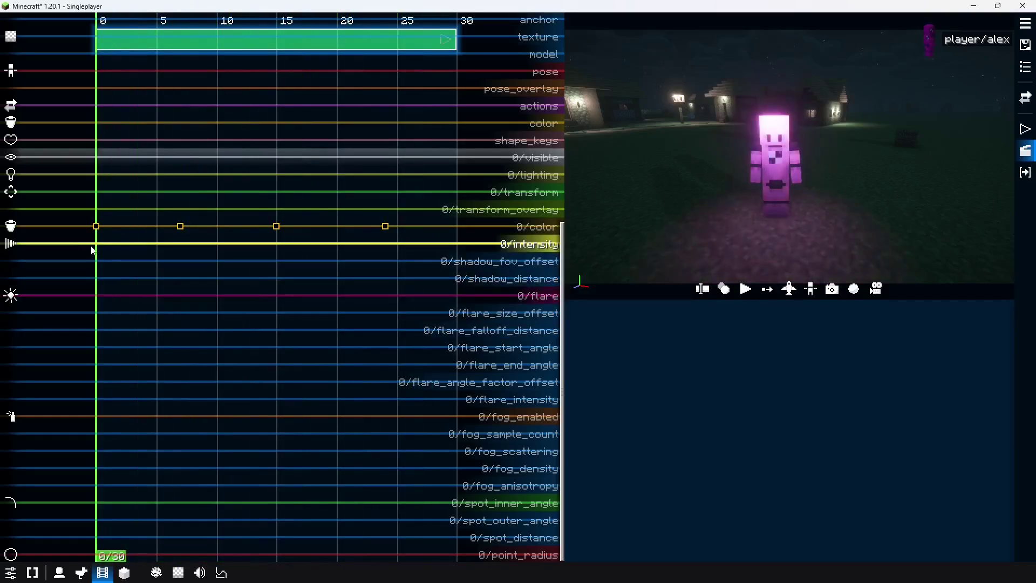
click(410, 251)
click(385, 244)
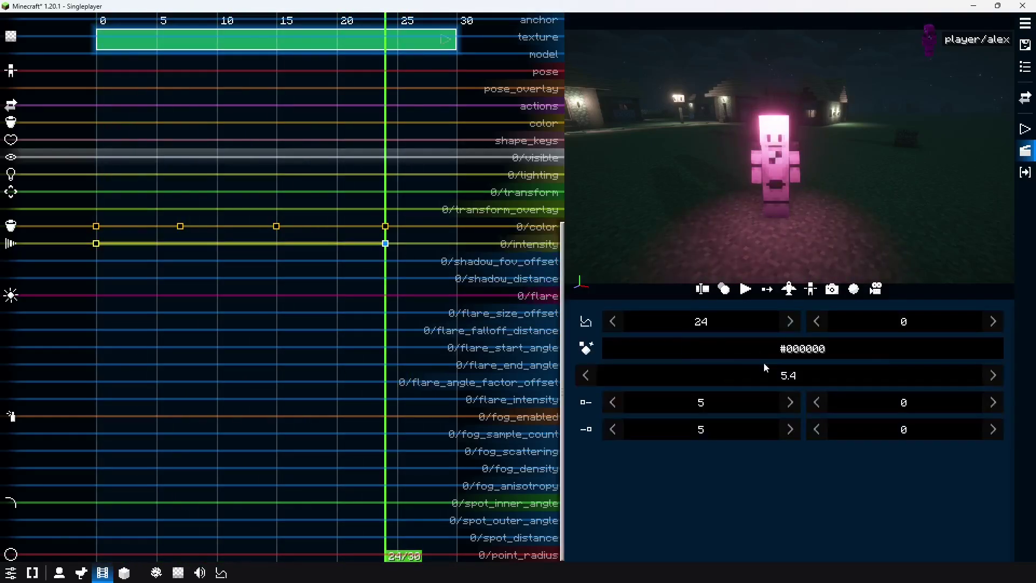
drag(763, 367, 11, 341)
key(space)
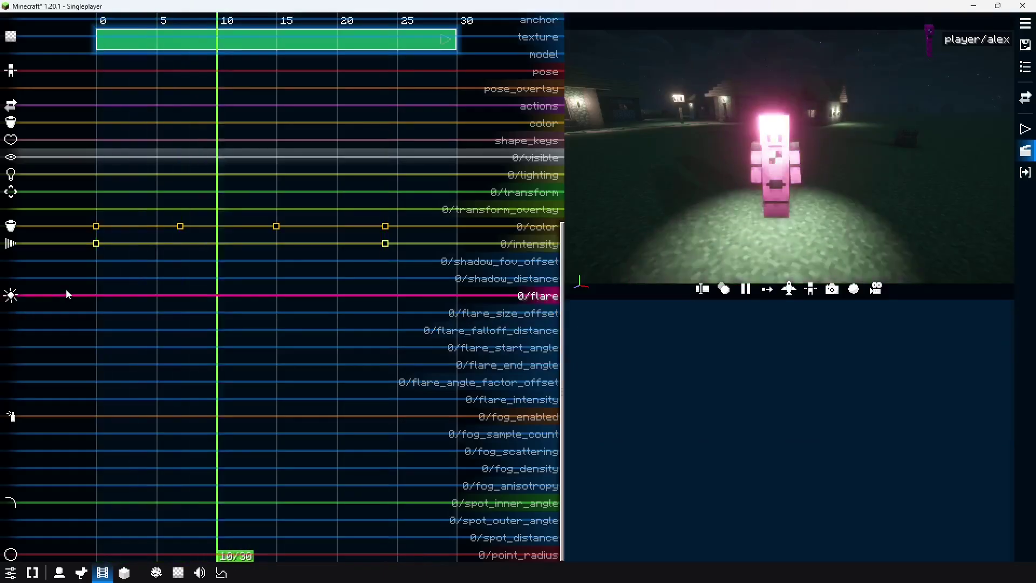
key(space)
drag(214, 296, 216, 226)
Add fog density keyframes at ticks 0 and 9, and set the tick 9 one to 0.75
drag(236, 470, 243, 461)
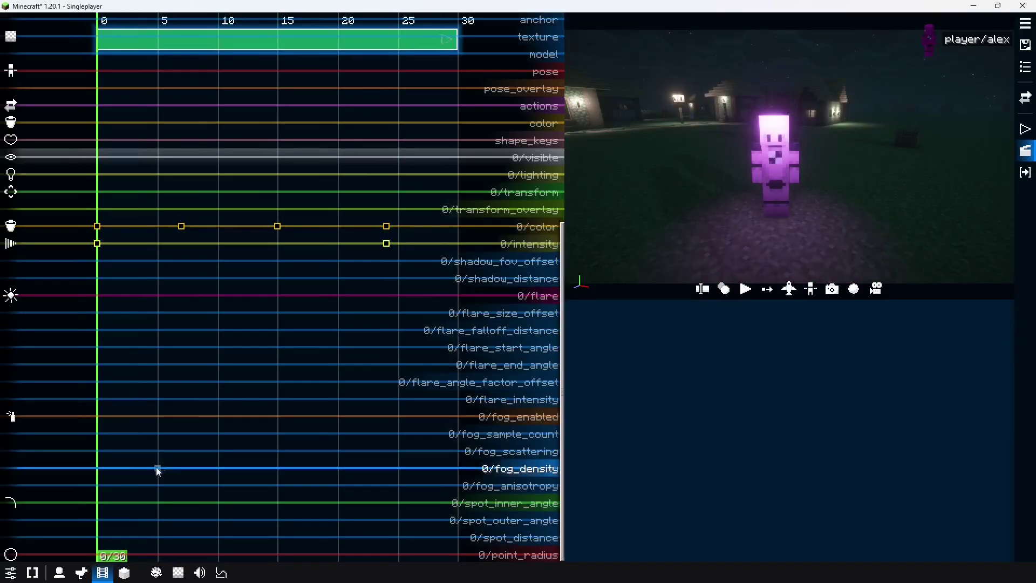
drag(109, 471, 205, 471)
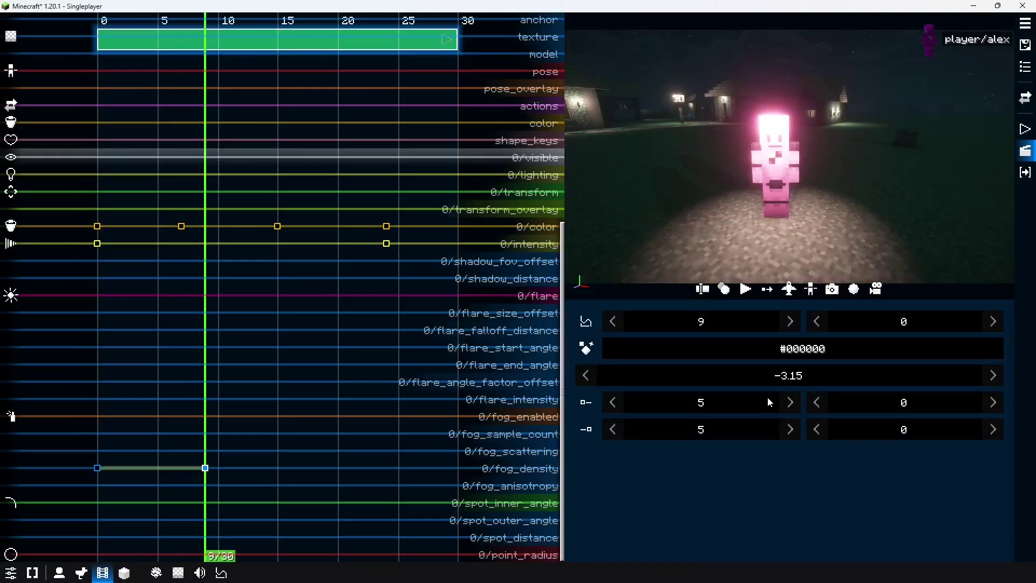
text(0.75)
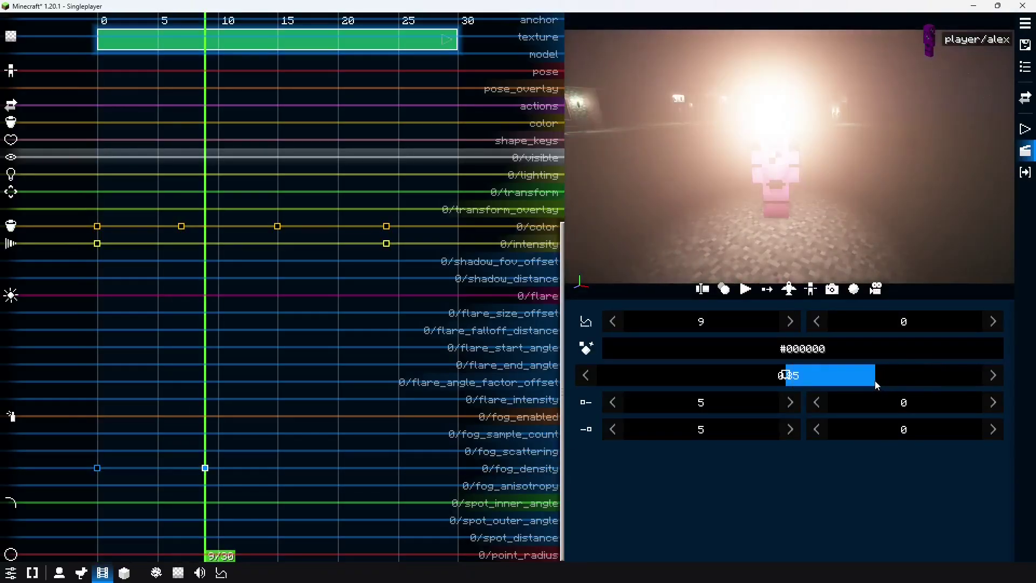
key(Return)
click(97, 468)
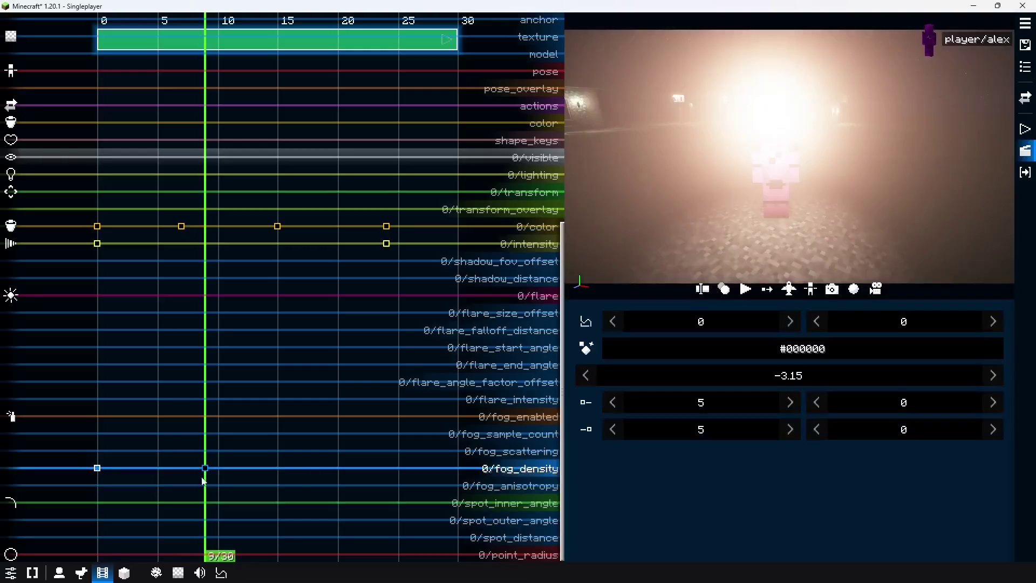
Add a third fog density keyframe at tick 16 and change the interpolation of the fog density keyframes
drag(58, 428, 309, 515)
key(i)
click(47, 497)
key(space)
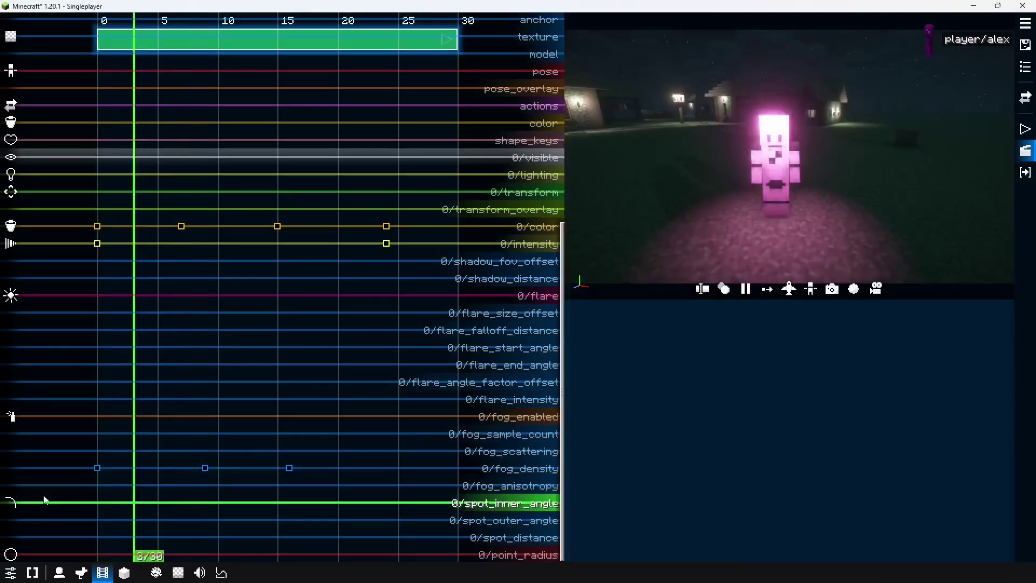
key(space)
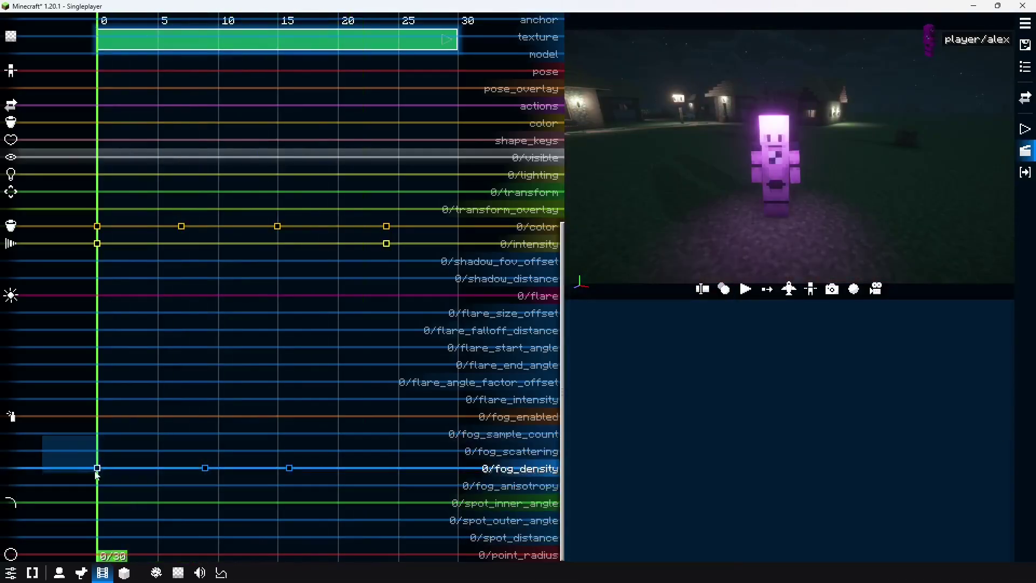
Set the fog density keyframe at tick 0 to 0 and play back the animation
click(98, 468)
drag(812, 378, 818, 378)
click(819, 378)
text(0)
key(Return)
key(space)
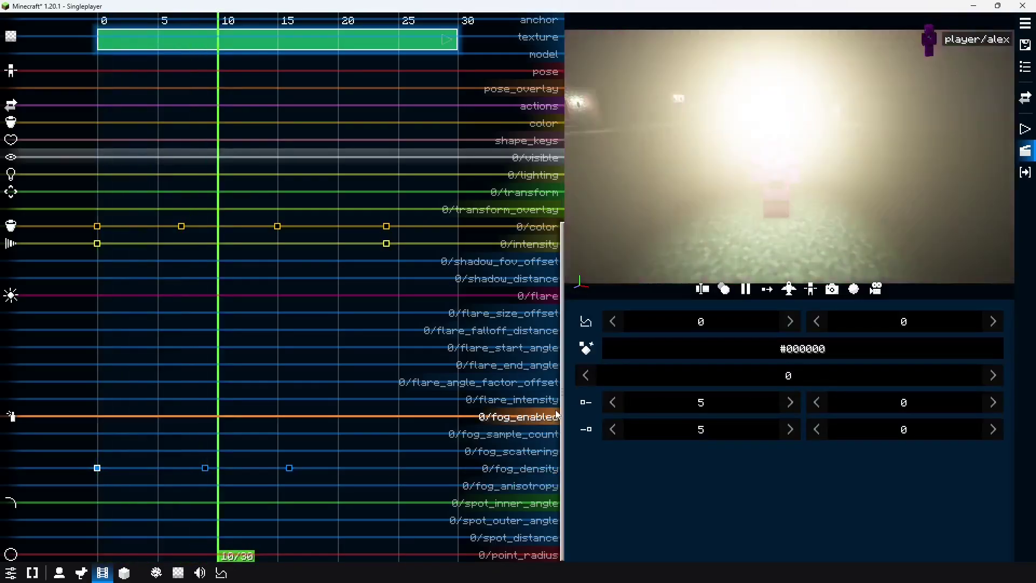
Move the last fog density keyframe to tick 22, check the tick 9 keyframe's interpolation and replay the animation
key(space)
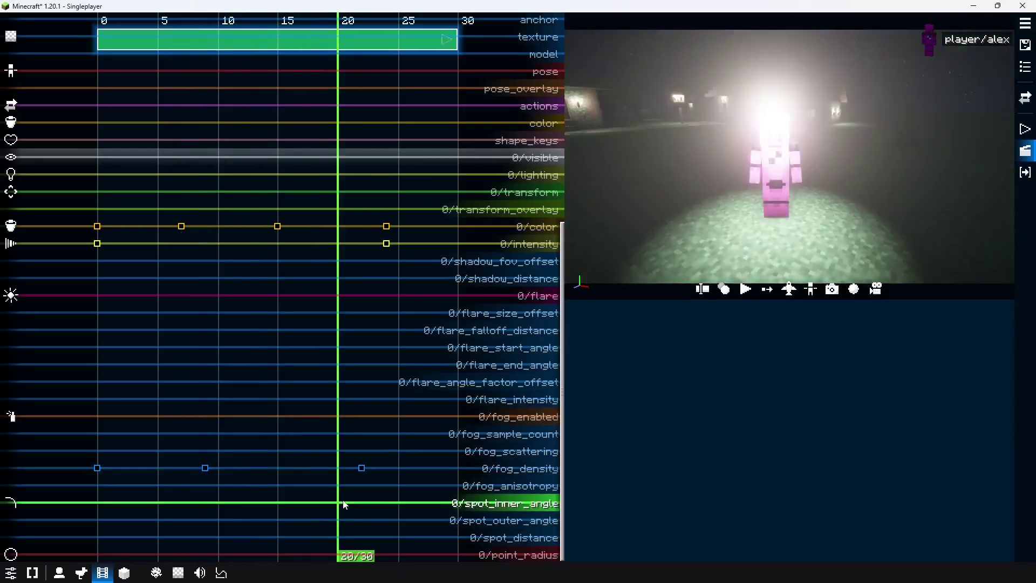
click(204, 468)
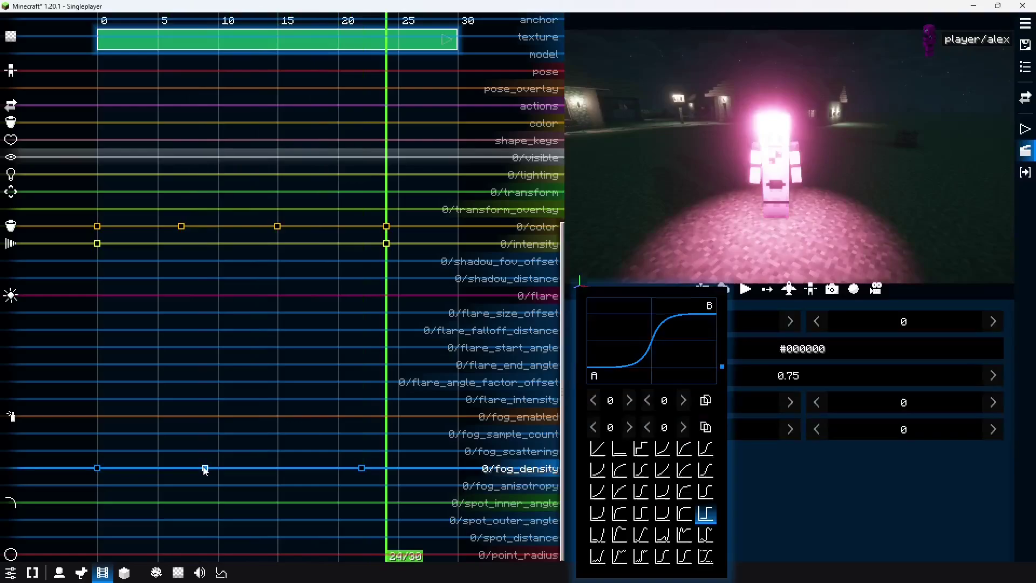
click(187, 509)
key(space)
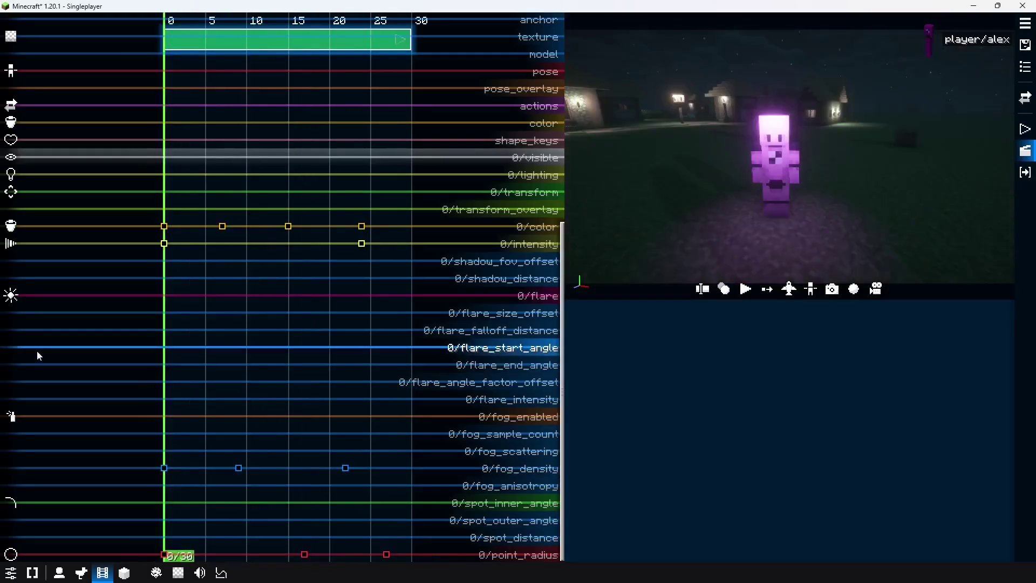
key(r)
key(r)
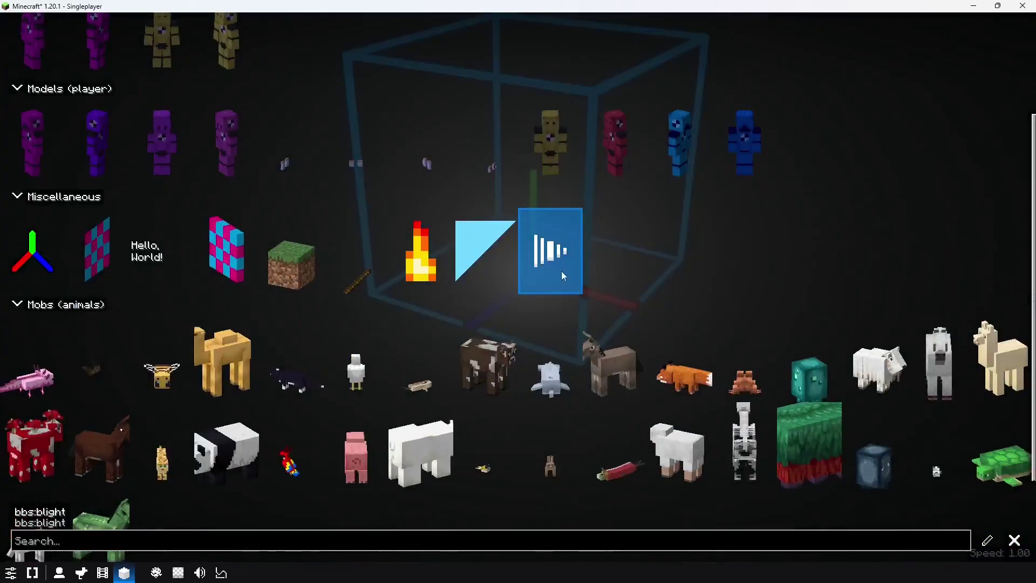
Check the bbs:blight form's settings, then shift its model block along Y and rotate it about X
click(987, 540)
click(953, 42)
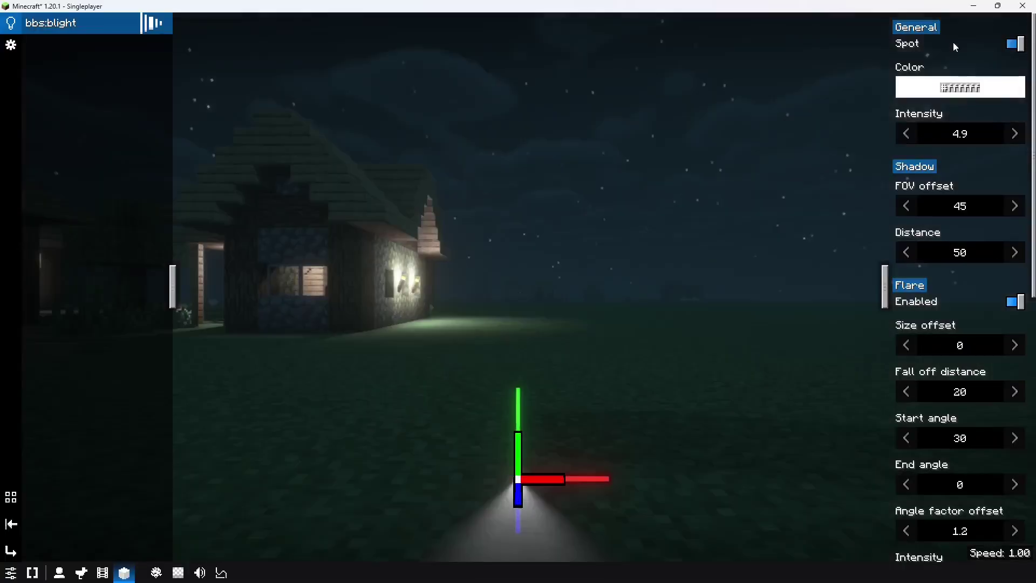
drag(696, 243, 538, 285)
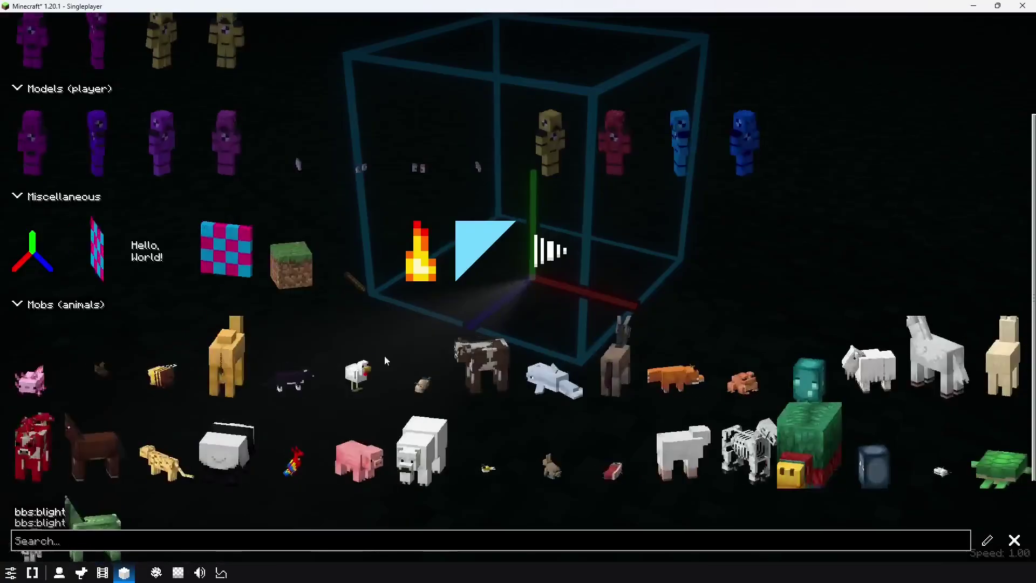
key(Escape)
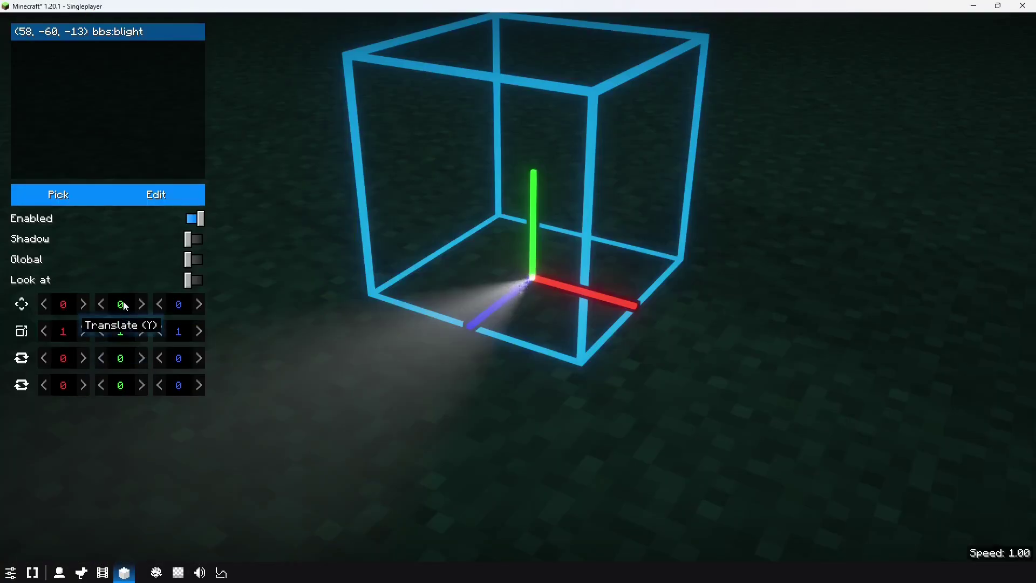
drag(125, 307, 156, 303)
drag(72, 358, 105, 365)
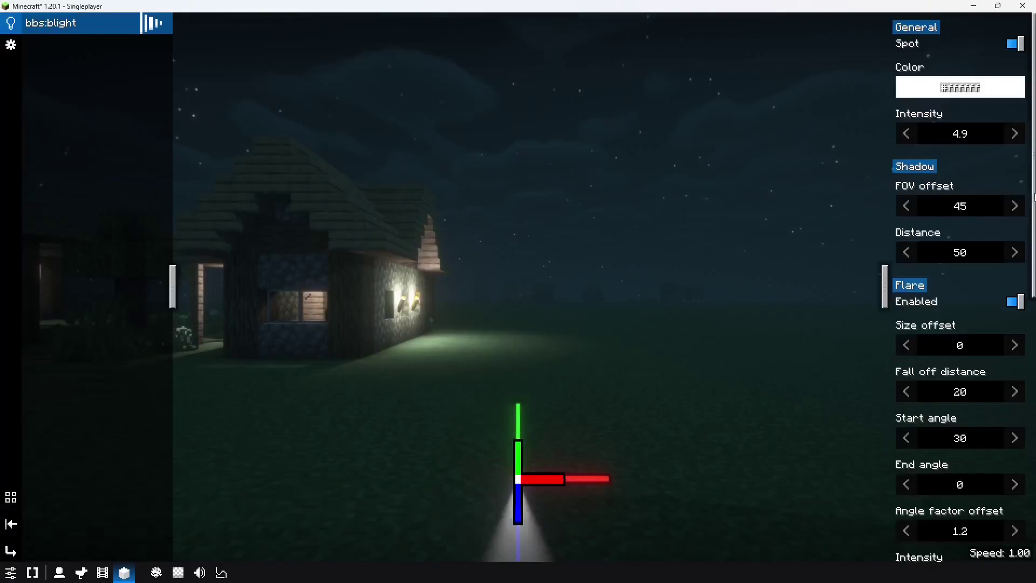
Adjust the inner angle in the spotlight settings of the bbs:blight form
scroll(950, 378, down, 10)
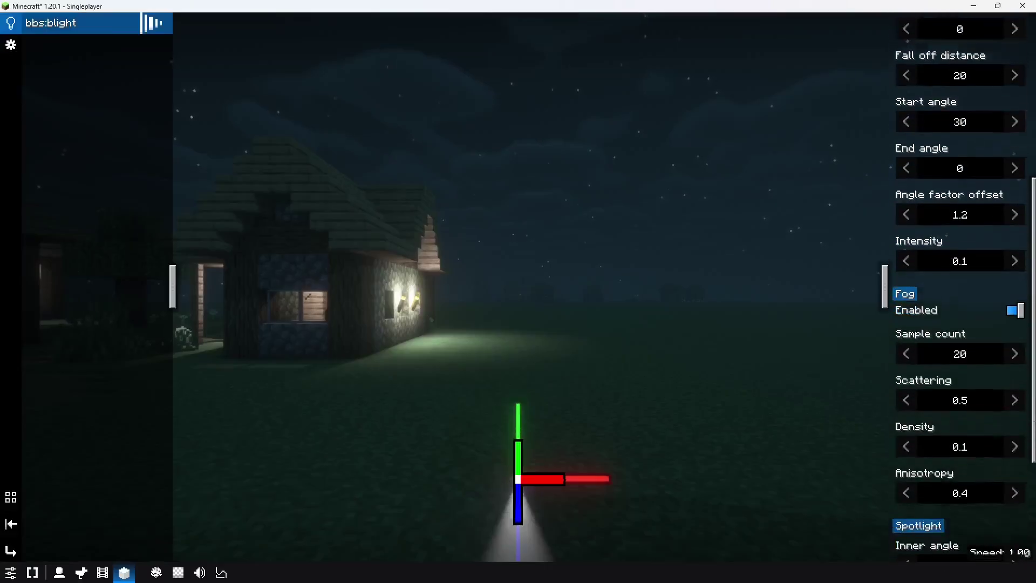
scroll(921, 487, down, 3)
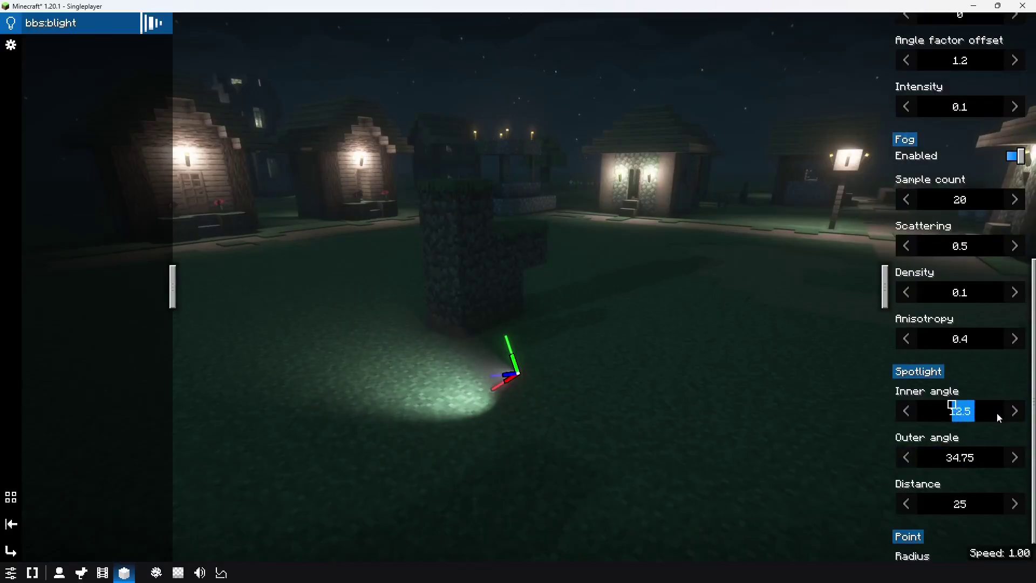
drag(940, 416, 53, 434)
drag(986, 423, 976, 422)
drag(627, 373, 771, 363)
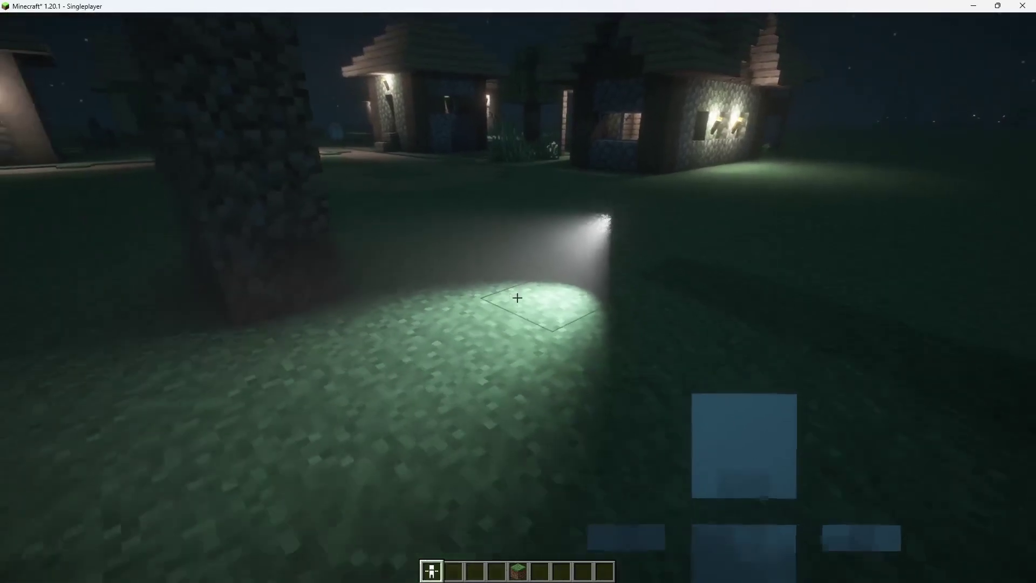
Walk around the placed spotlight in the world and examine its beam on the grass from several sides
key(s)
key(t)
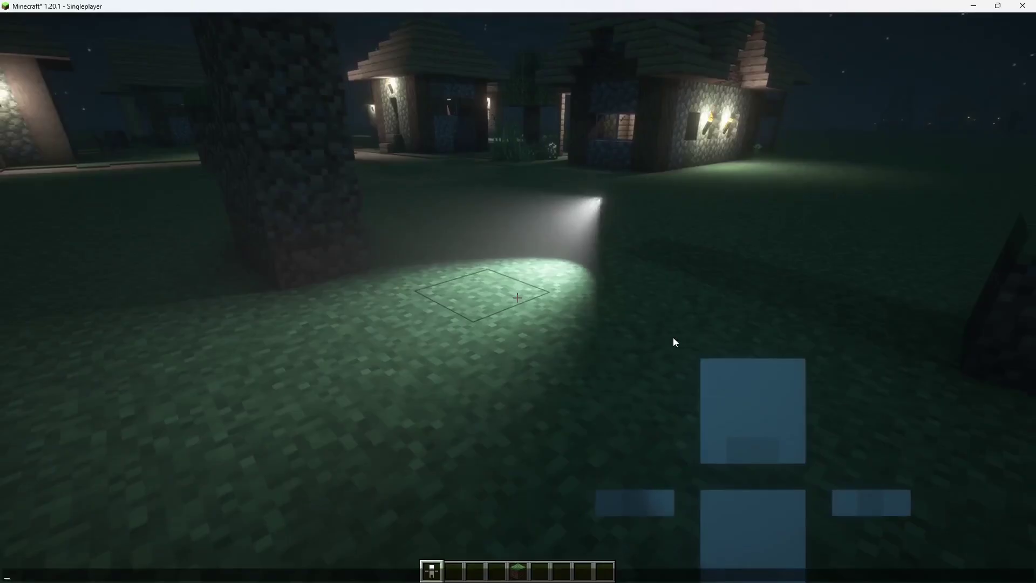
key(Escape)
key(a)
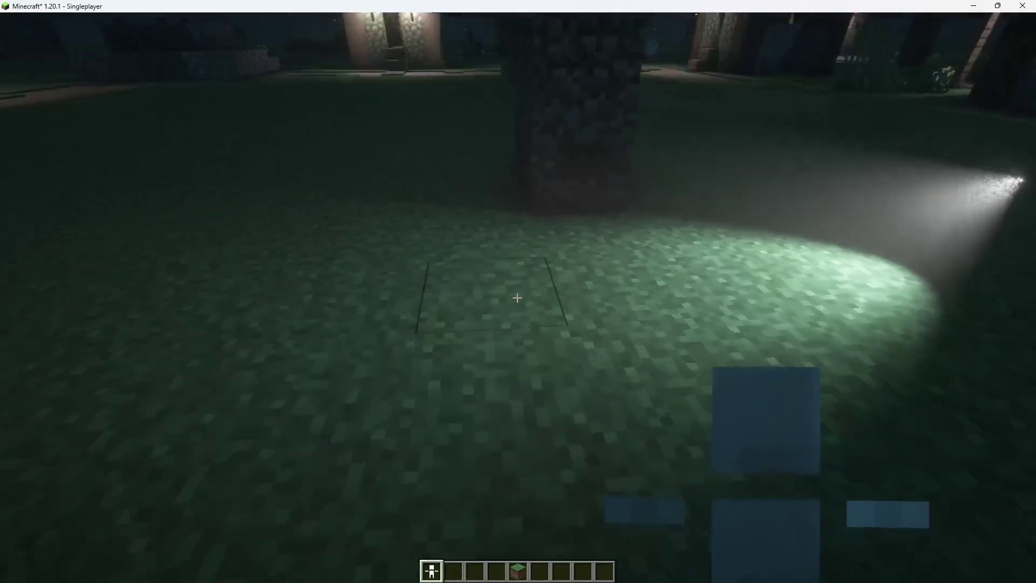
scroll(518, 297, down, 1)
scroll(518, 298, up, 1)
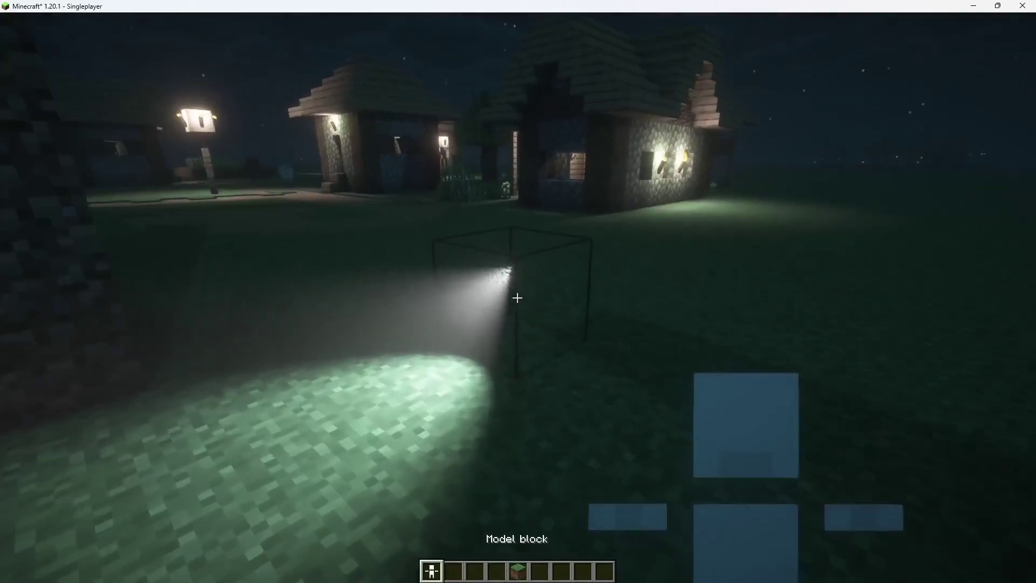
Reopen the spotlight model block's light form, review its settings and return to the world
right_click(518, 297)
click(140, 198)
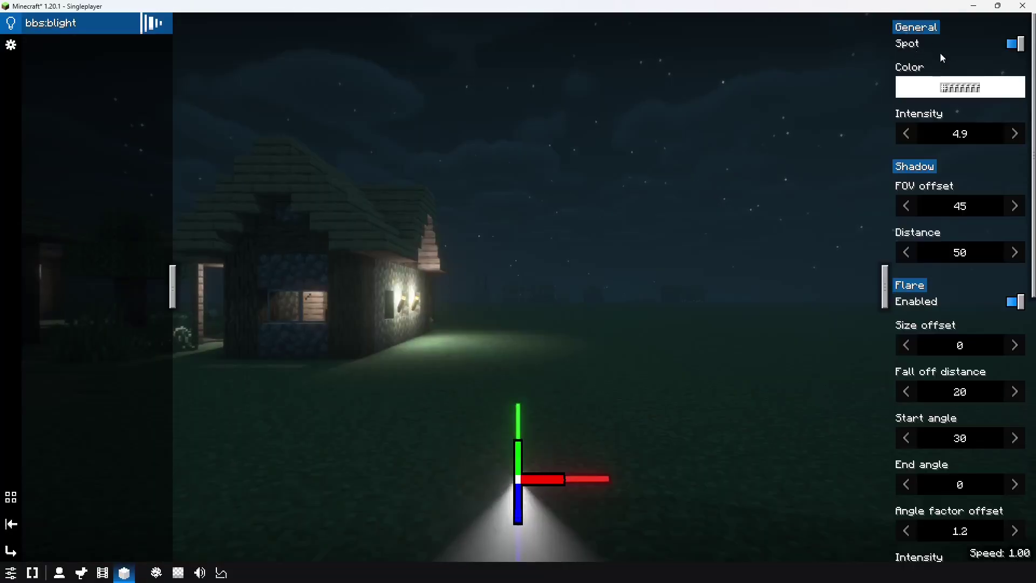
drag(771, 110, 595, 265)
scroll(652, 169, down, 3)
key(Escape)
key(Escape)
key(Escape)
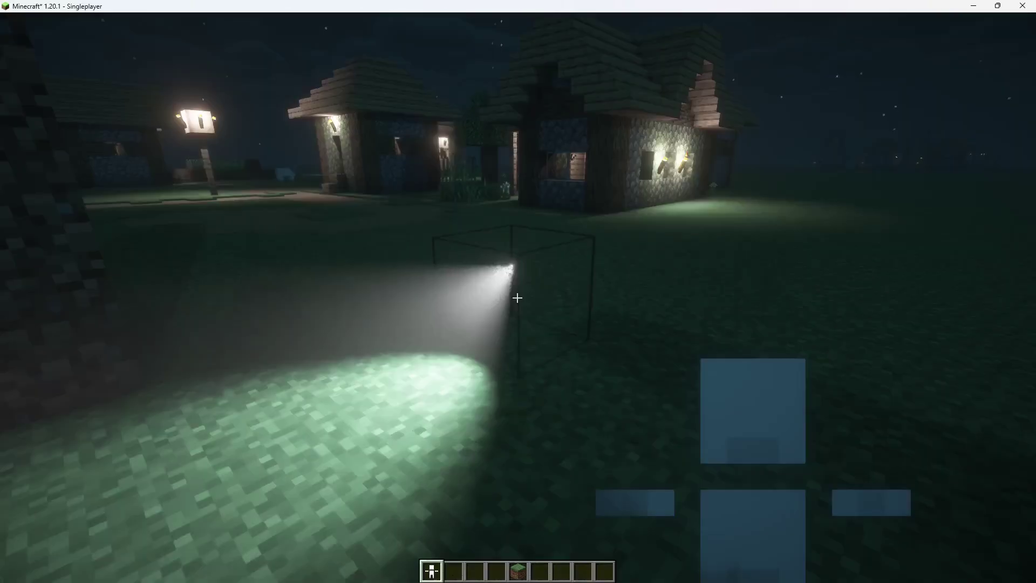
Break the spotlight model block standing on the grass
key(d)
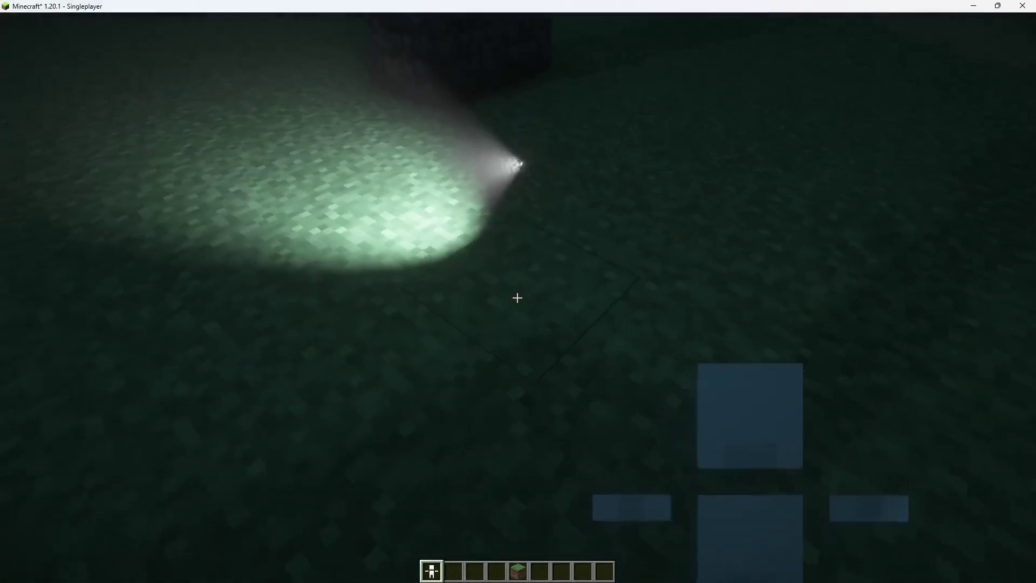
right_click(517, 298)
click(517, 298)
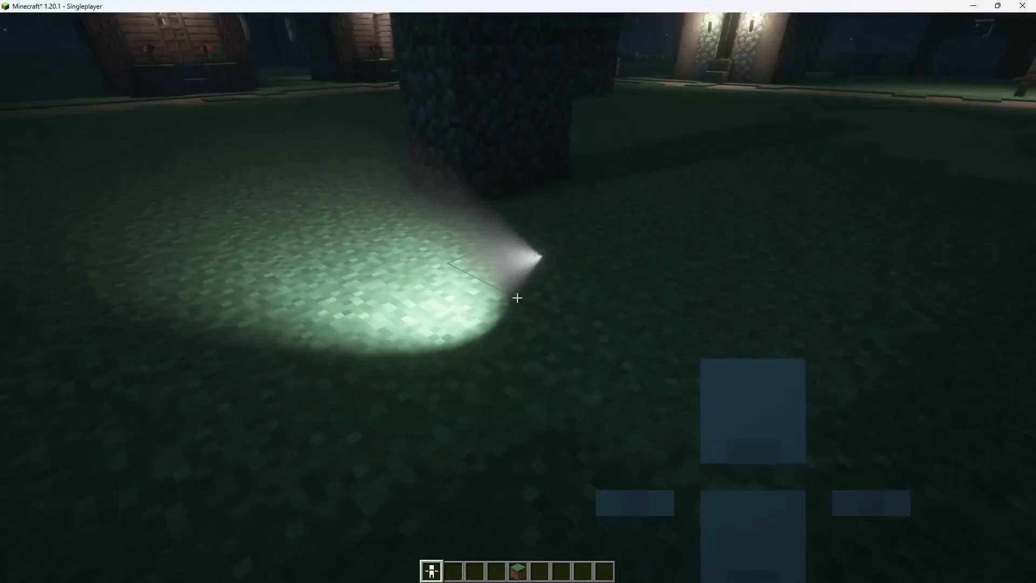
Open the Better Lights editor and look over the light icons around the empty spot, then return to the game
key(w)
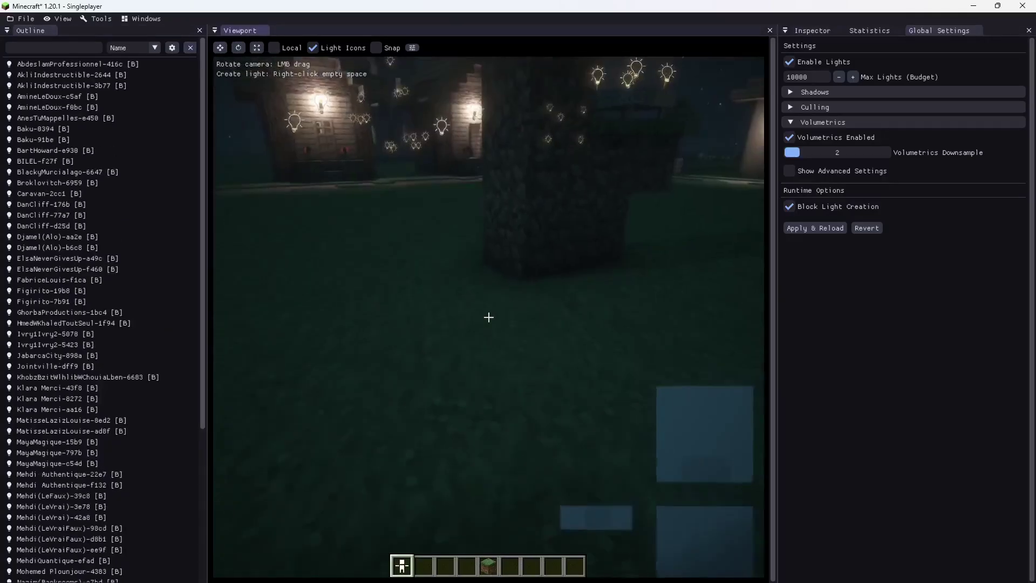
key(s)
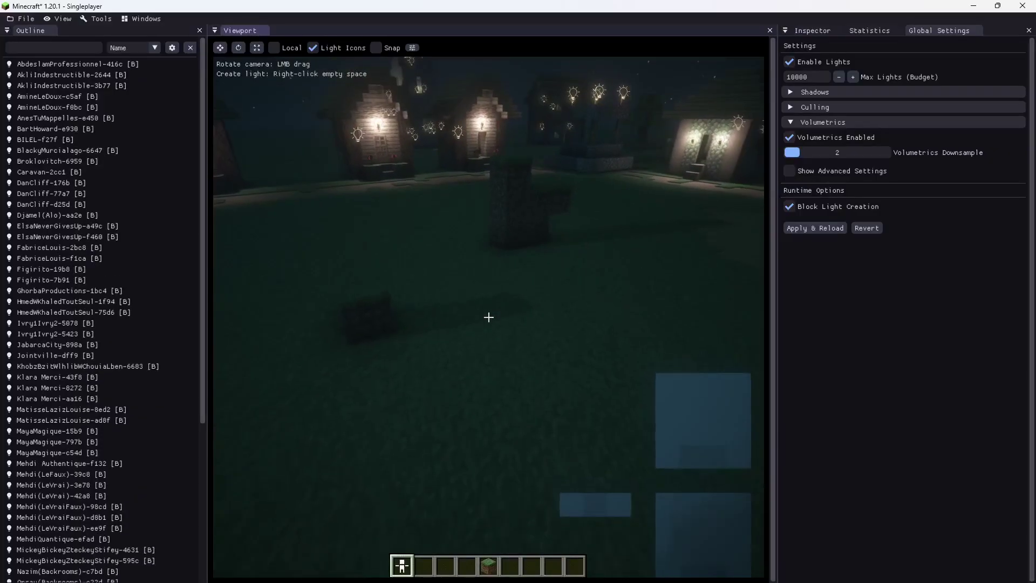
key(space)
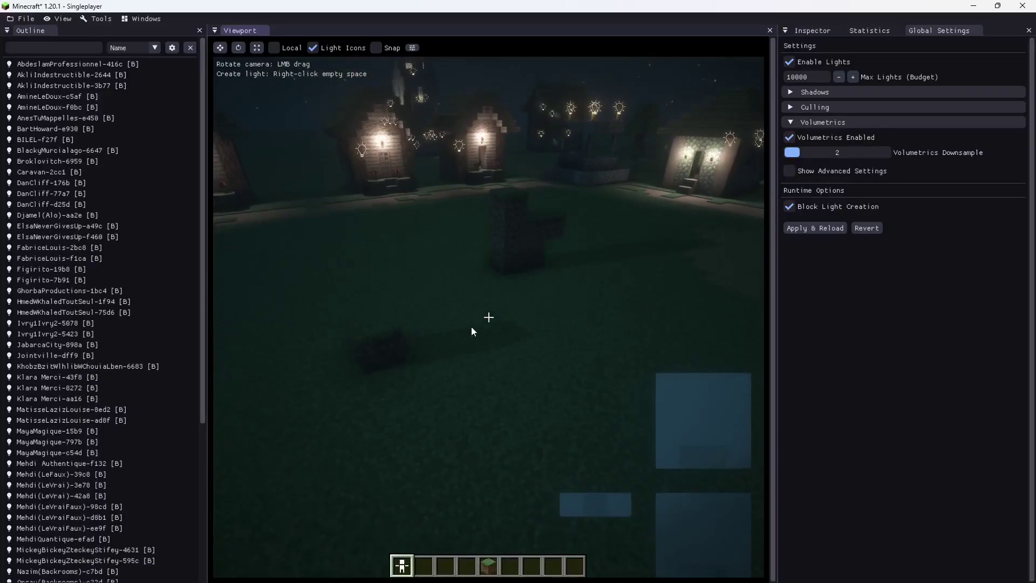
key(w)
drag(472, 327, 471, 302)
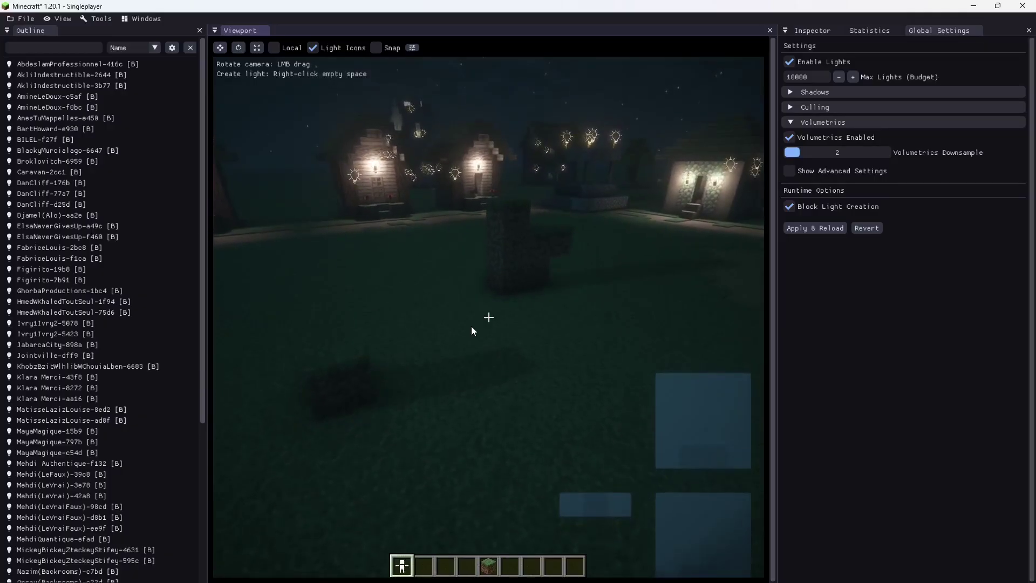
key(Escape)
key(w)
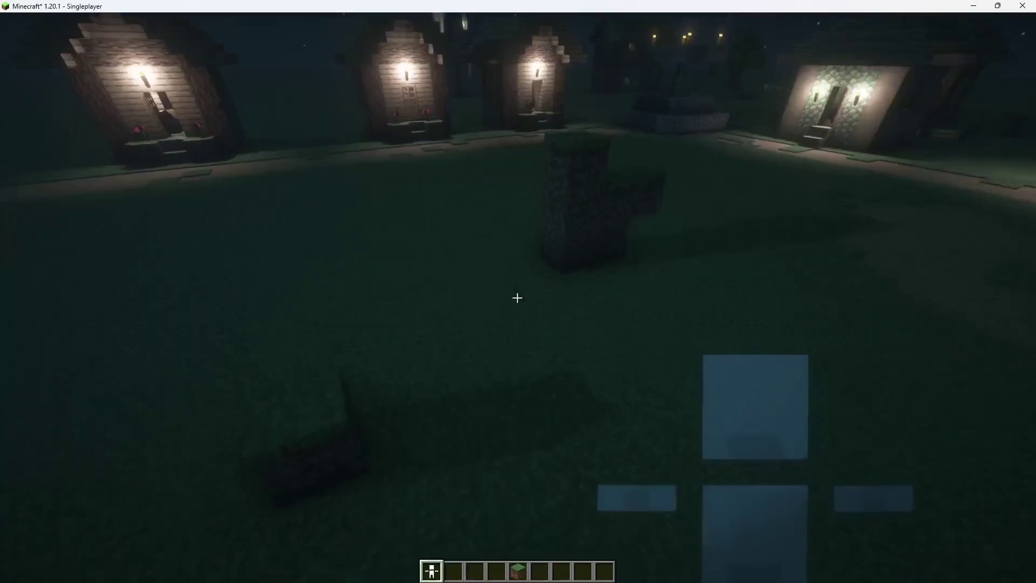
Place the spotlight model block on the grass again, in front of the stone pillar
right_click(518, 298)
right_click(518, 298)
key(s)
drag(576, 239, 578, 191)
key(Escape)
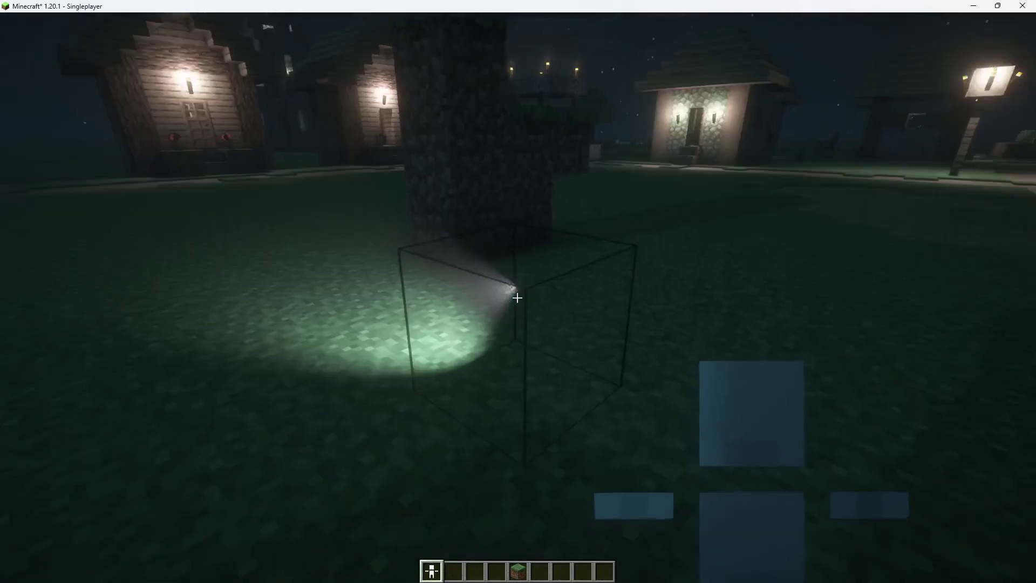
Break the spotlight model block, place it once more and remove it again
click(518, 298)
right_click(518, 298)
right_click(518, 298)
click(518, 298)
key(s)
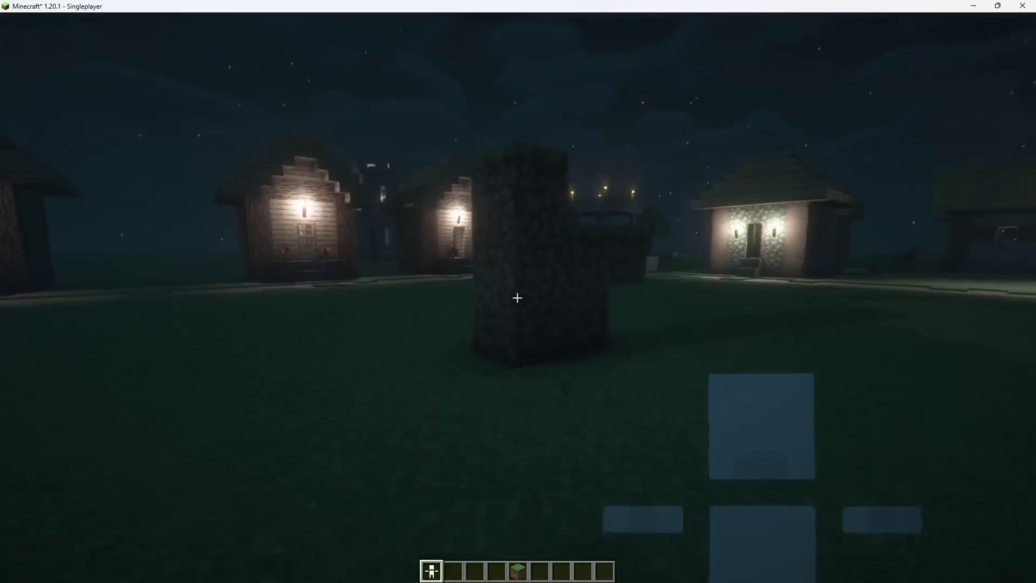
Switch to the front third-person view and examine the player lit by the red and blue spotlights
key(F5)
key(F5)
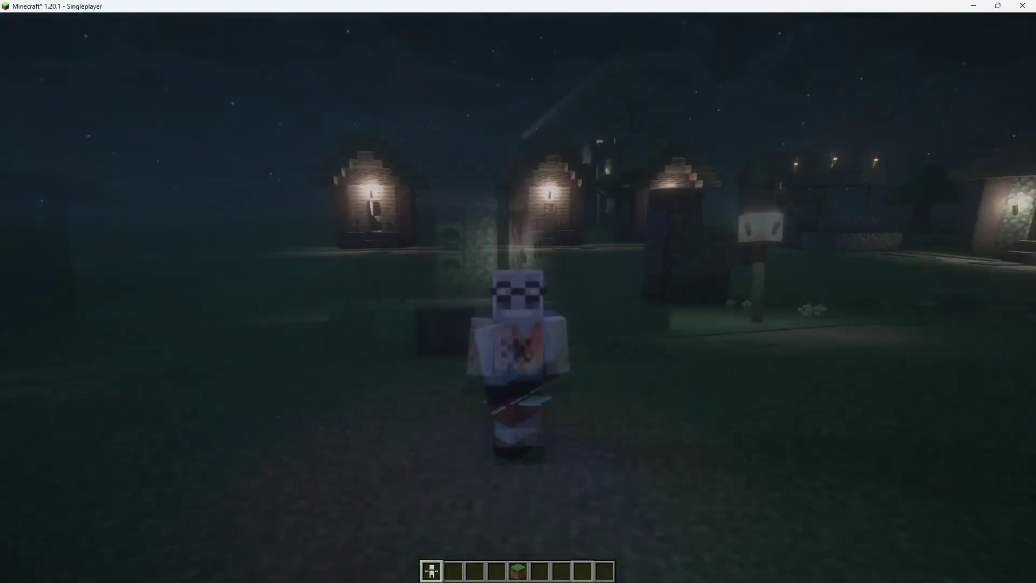
click(518, 298)
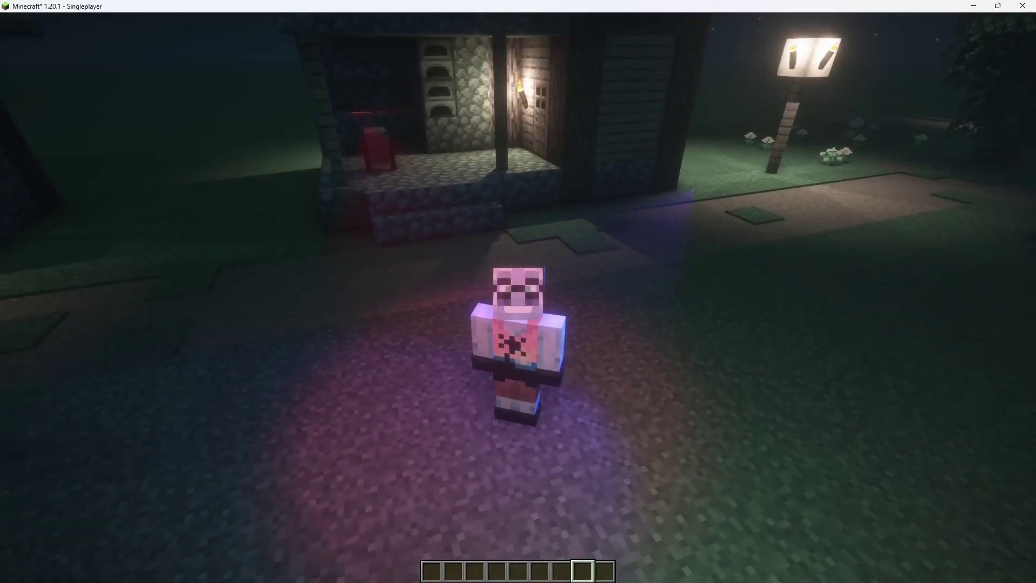
key(shift)
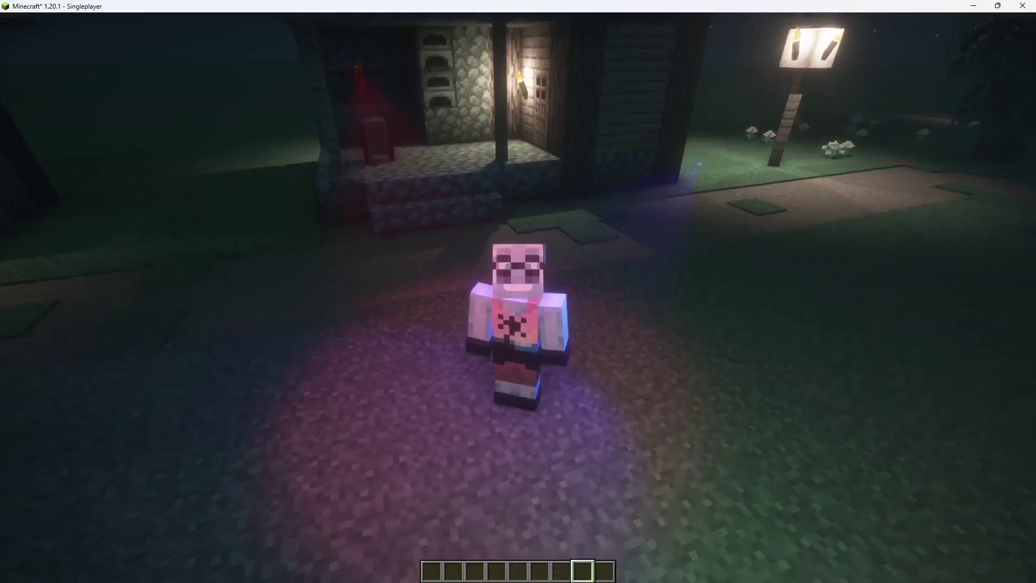